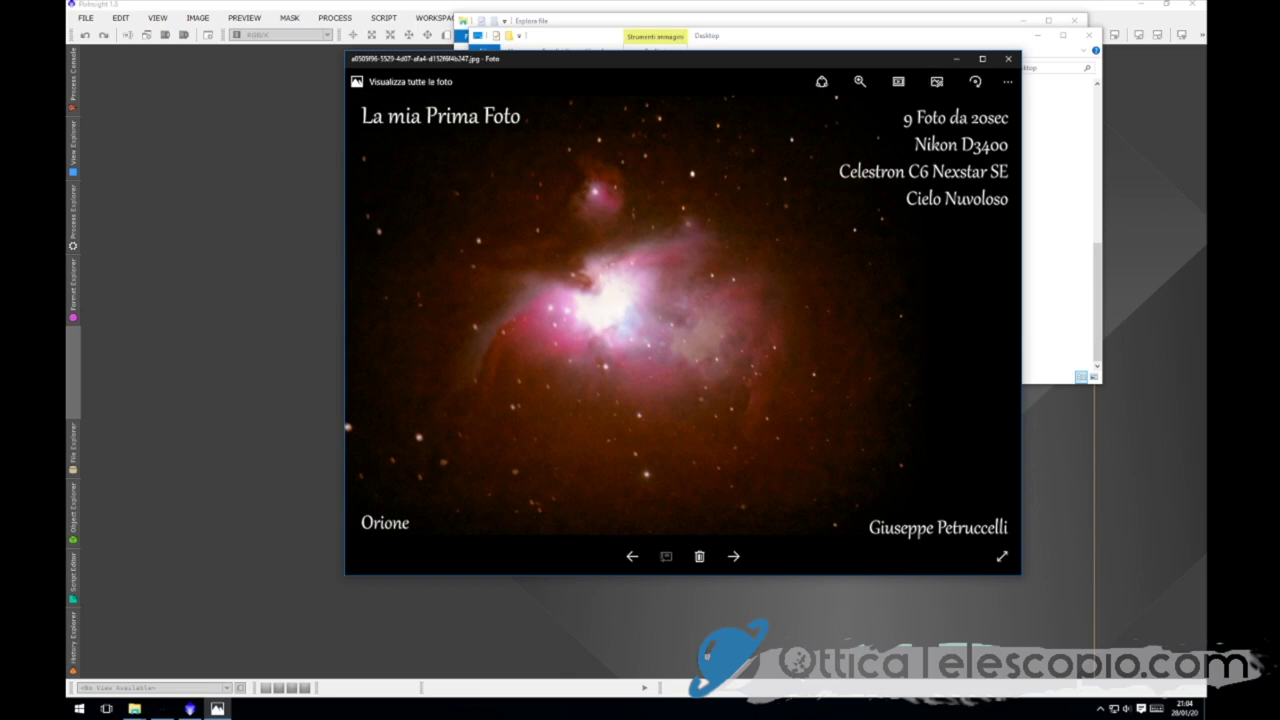
- Reposition the Photos window showing the annotated Orion Nebula result
left_click_drag(917, 61, 866, 104)
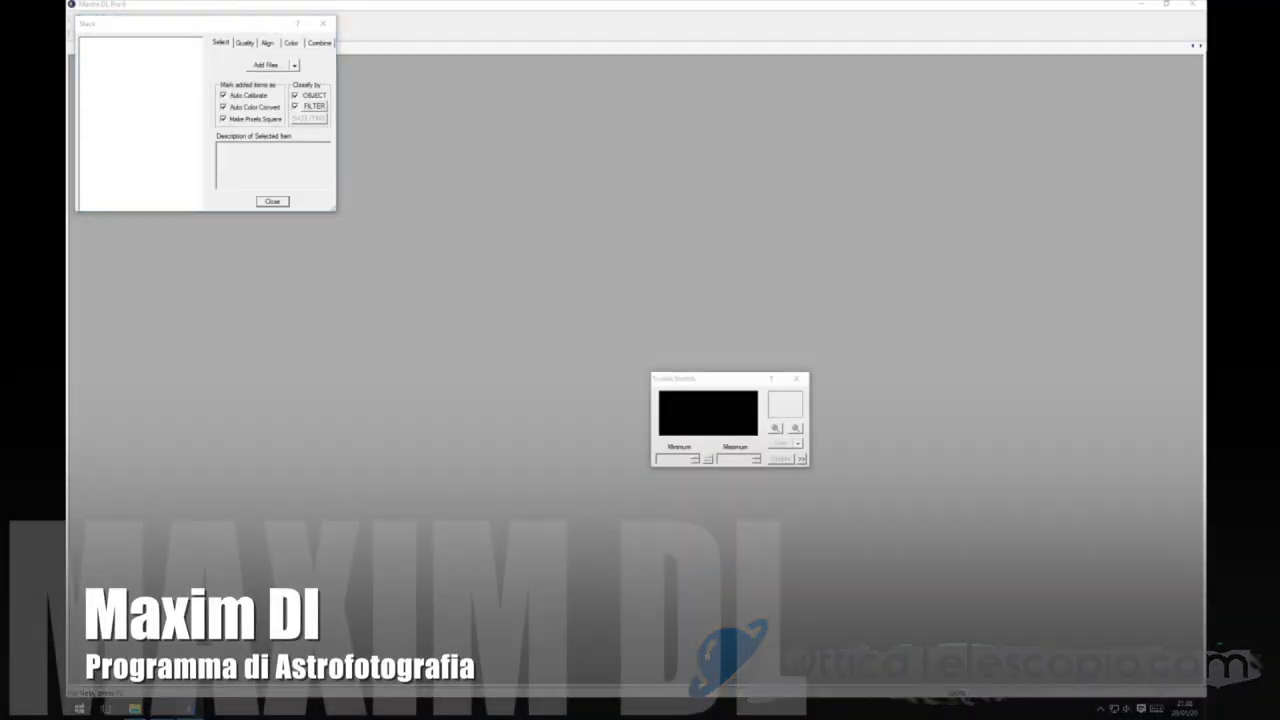
- Add all four Nikon Raw (*.nef) frames from Desktop > 101D3400 > Pleiadi APO to the stack
left_click(265, 64)
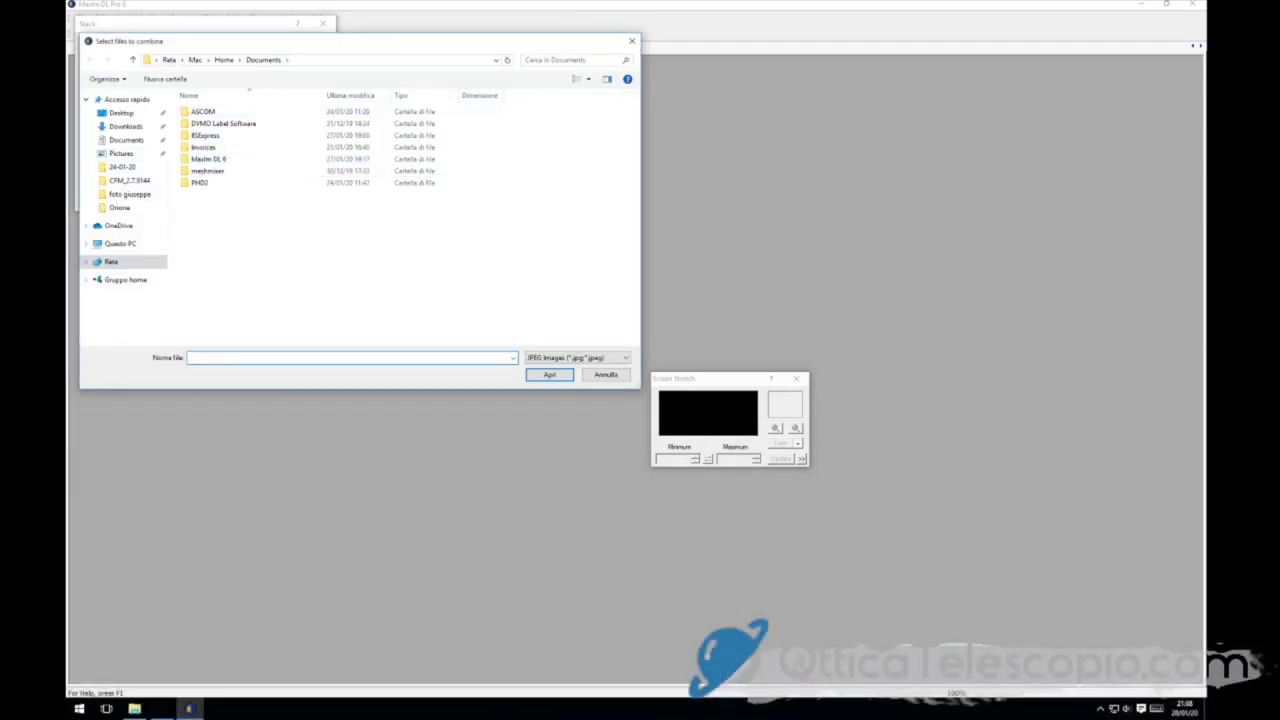
left_click(121, 113)
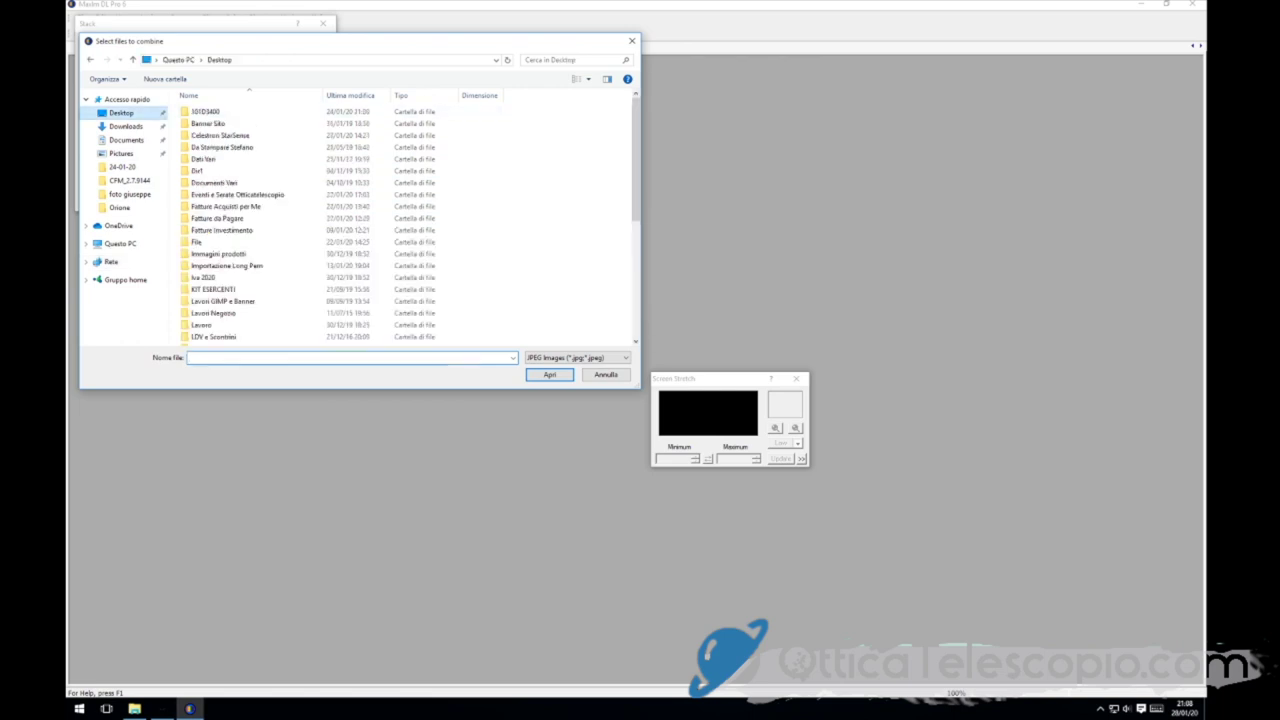
double_click(205, 111)
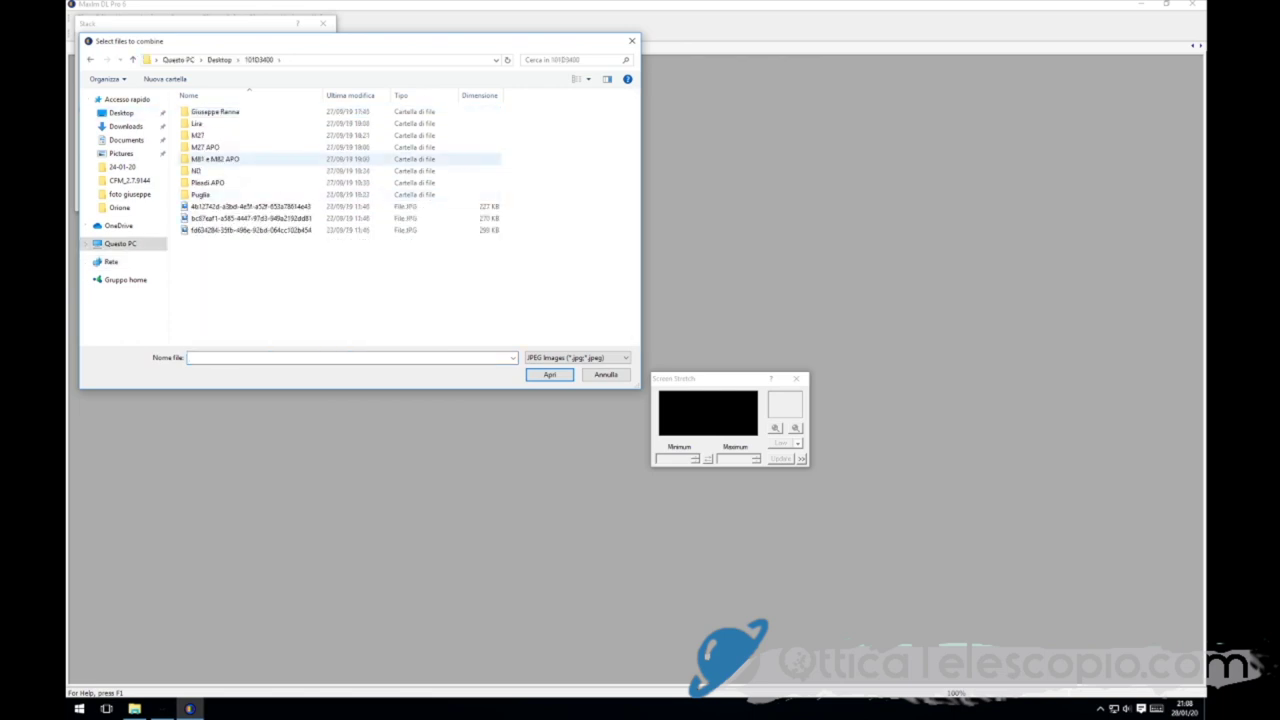
double_click(207, 182)
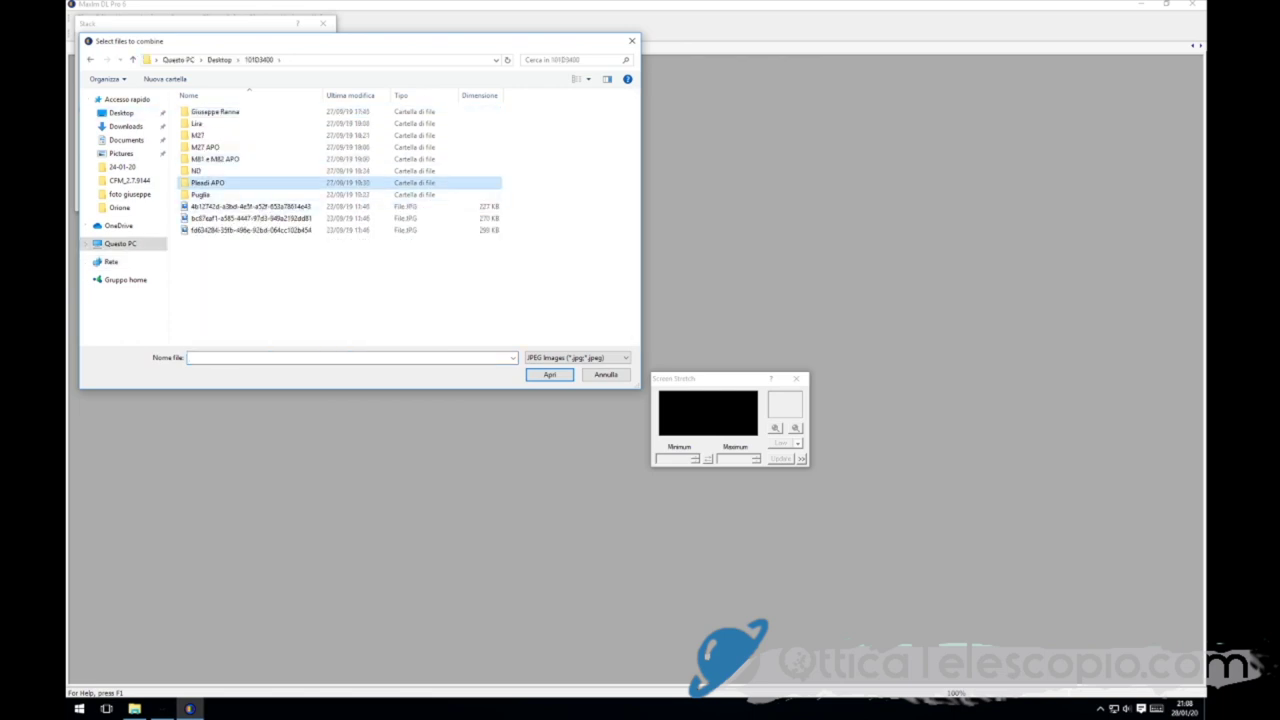
left_click(578, 357)
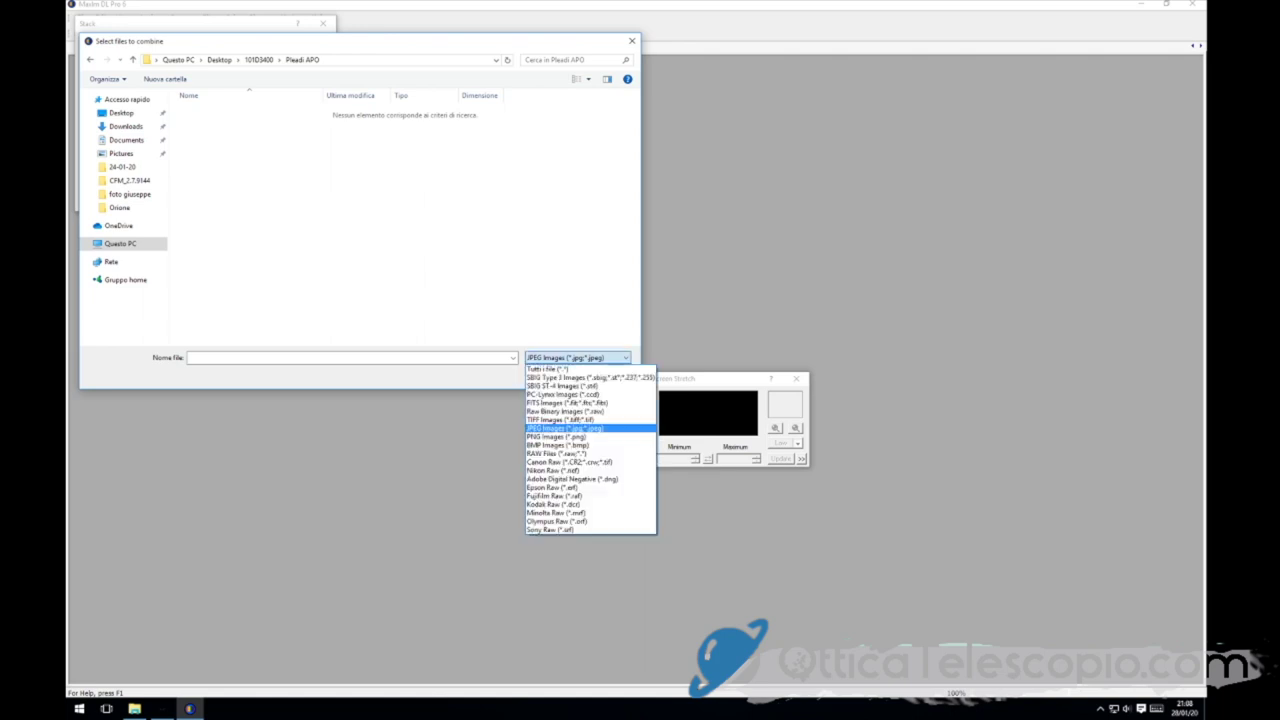
left_click(560, 369)
left_click(206, 206)
left_click(578, 357)
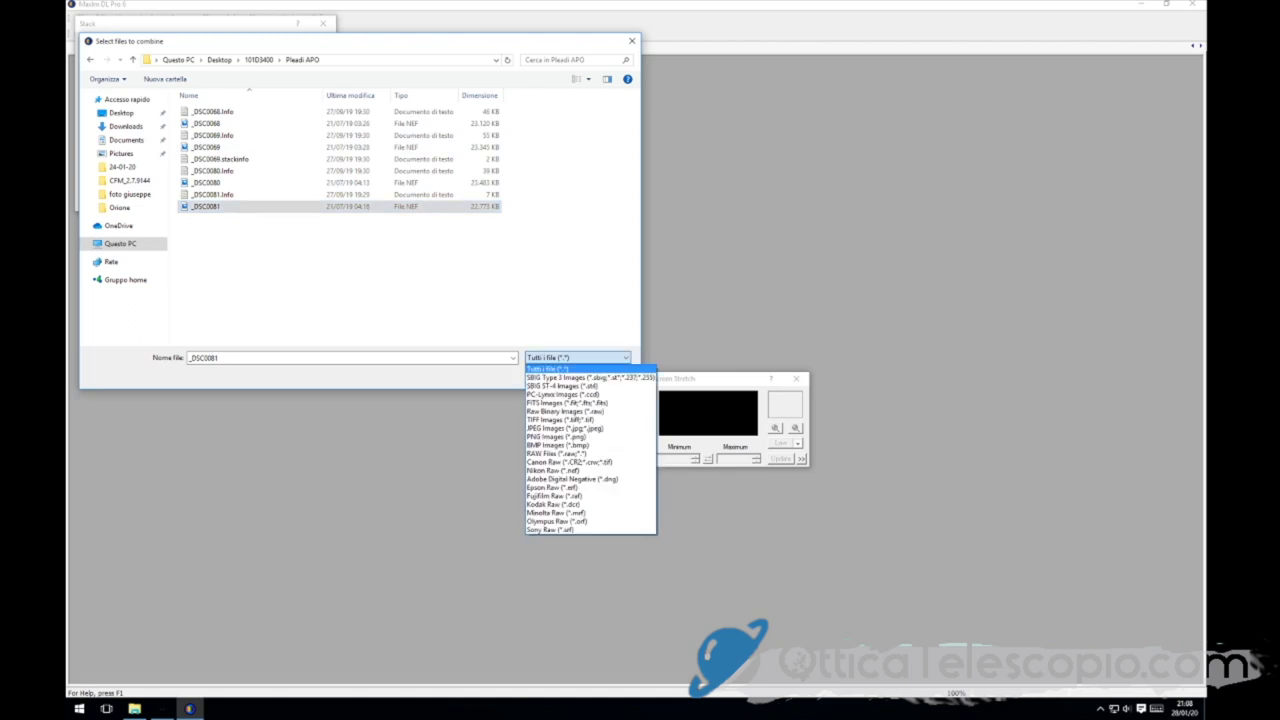
left_click(560, 466)
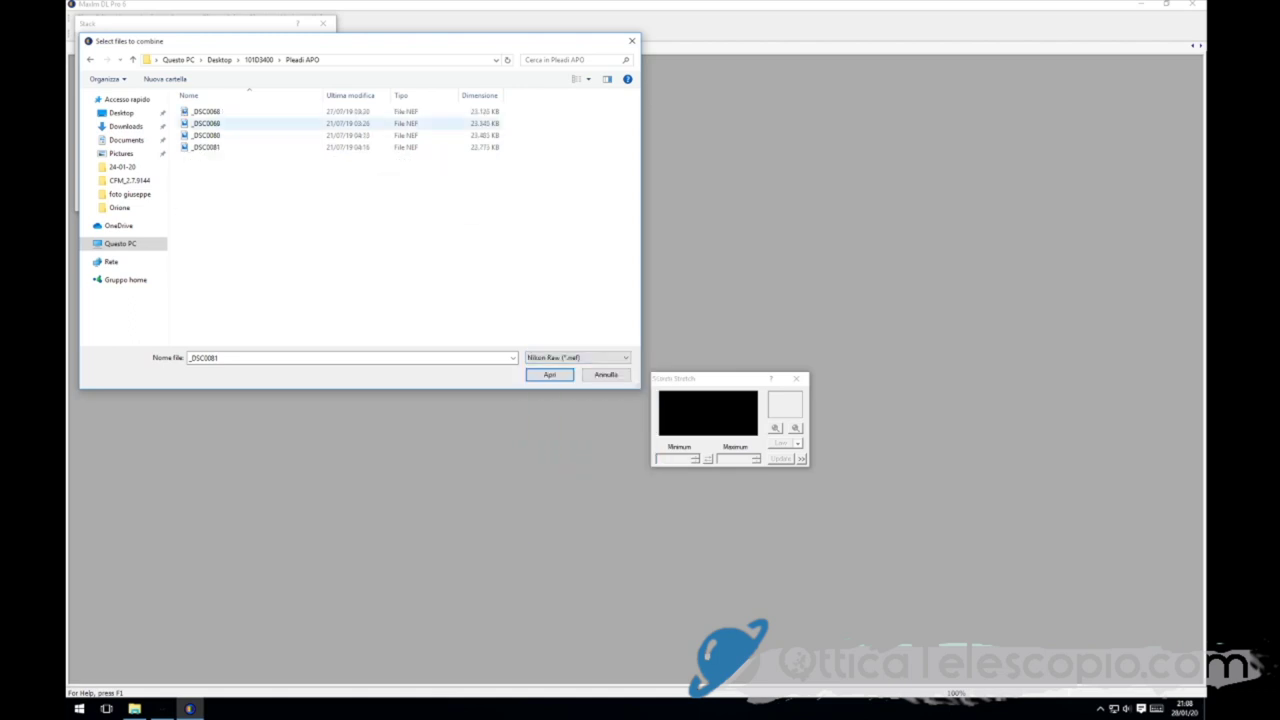
key("ctrl+a")
key("Return")
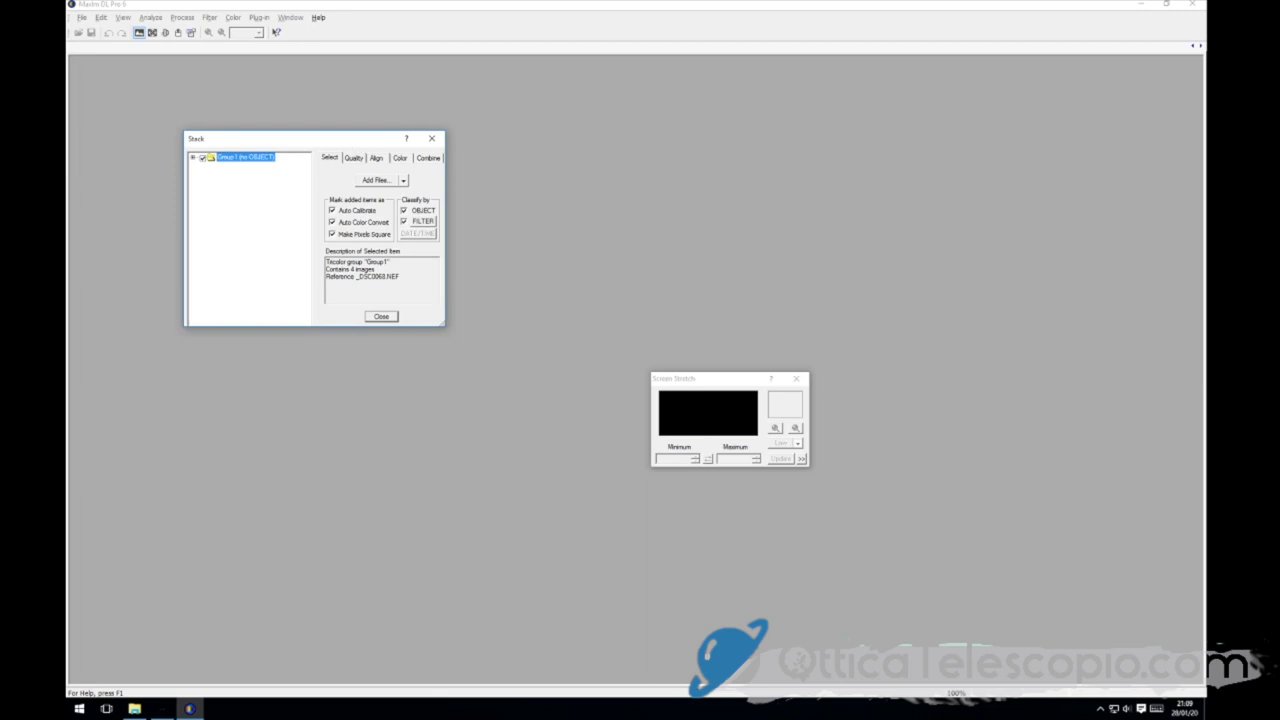
- Step past the Quality criteria to the Align tab's auto-correlation settings
key("ctrl+Tab")
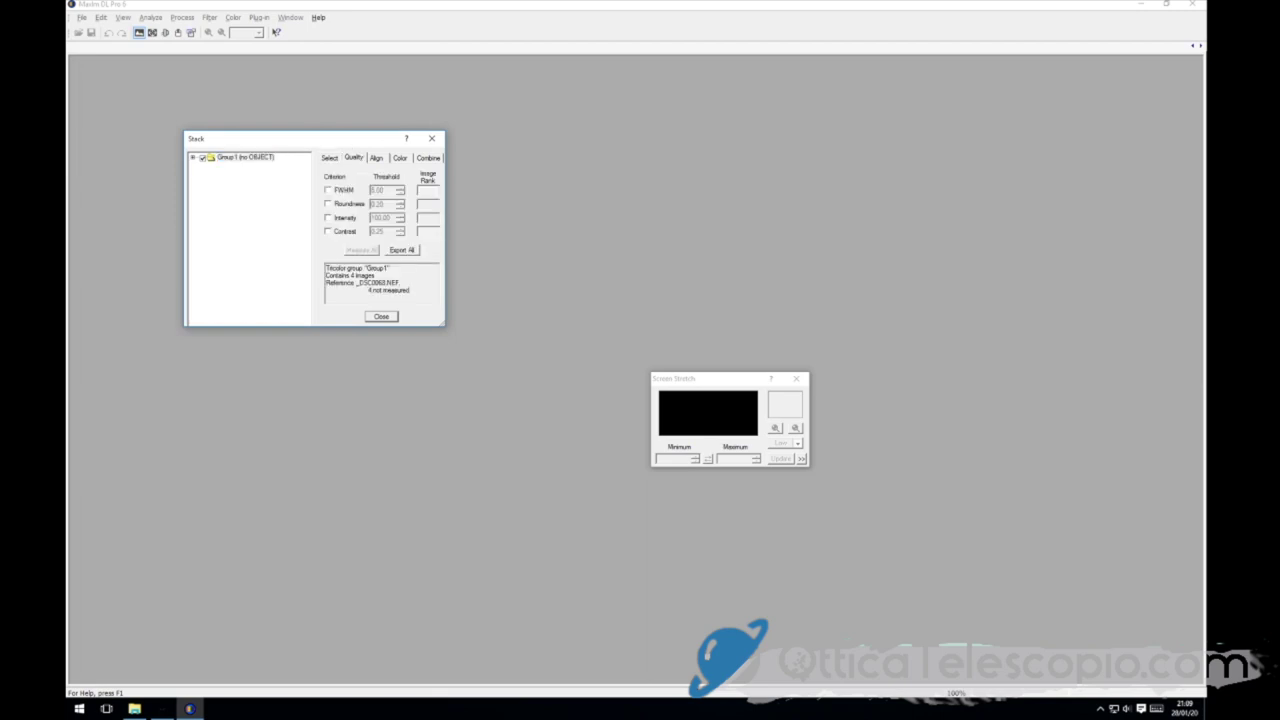
key("ctrl+Tab")
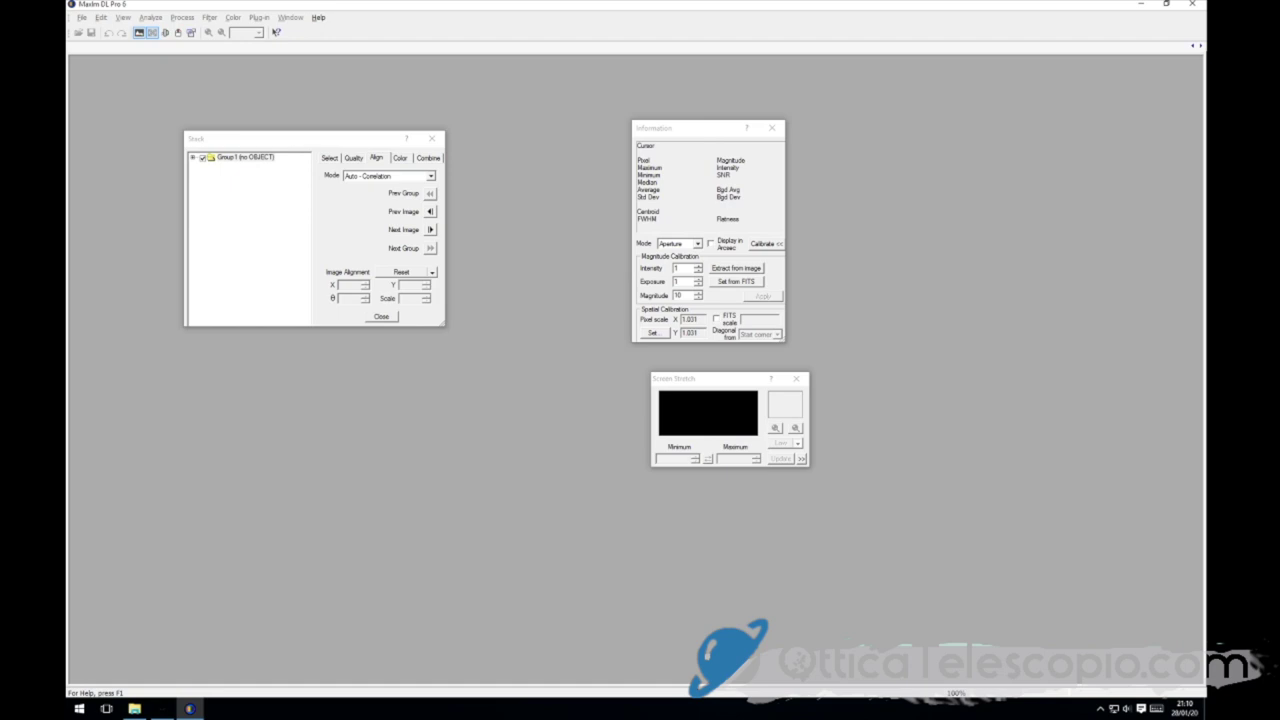
- Choose Sum as the combine method and run it to produce Group1
left_click(428, 157)
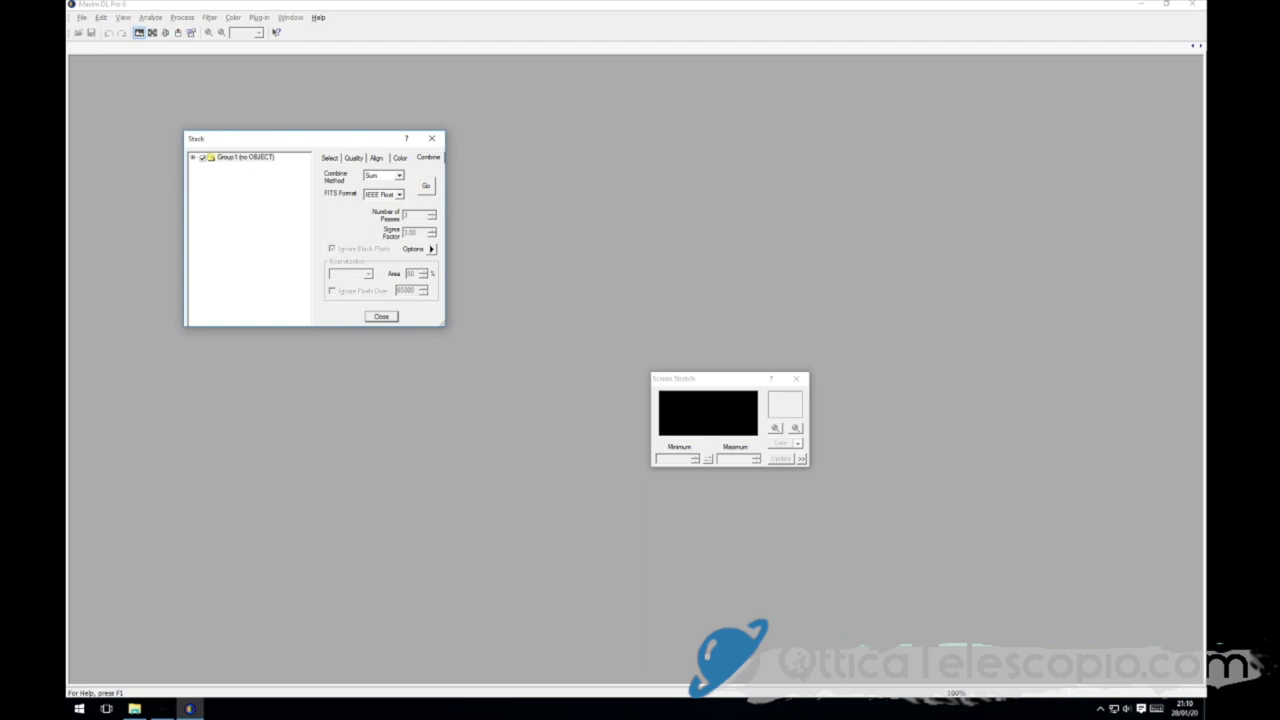
left_click(398, 175)
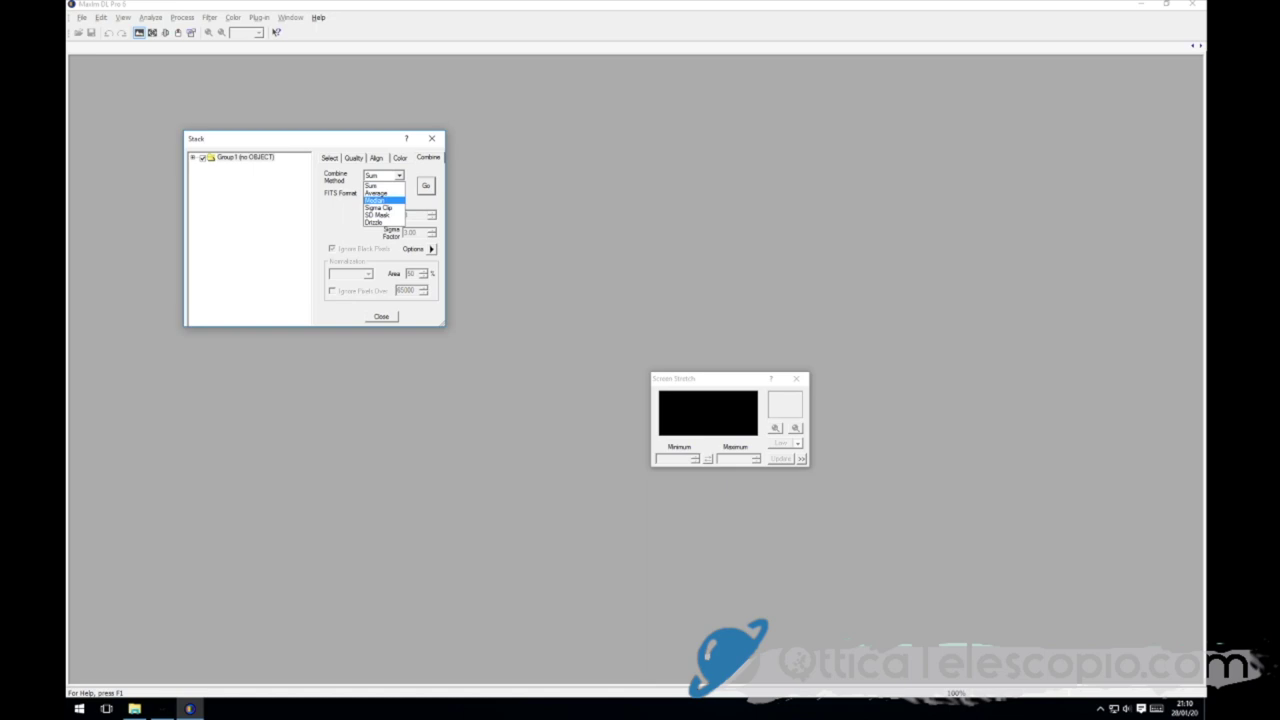
left_click(371, 185)
left_click(425, 185)
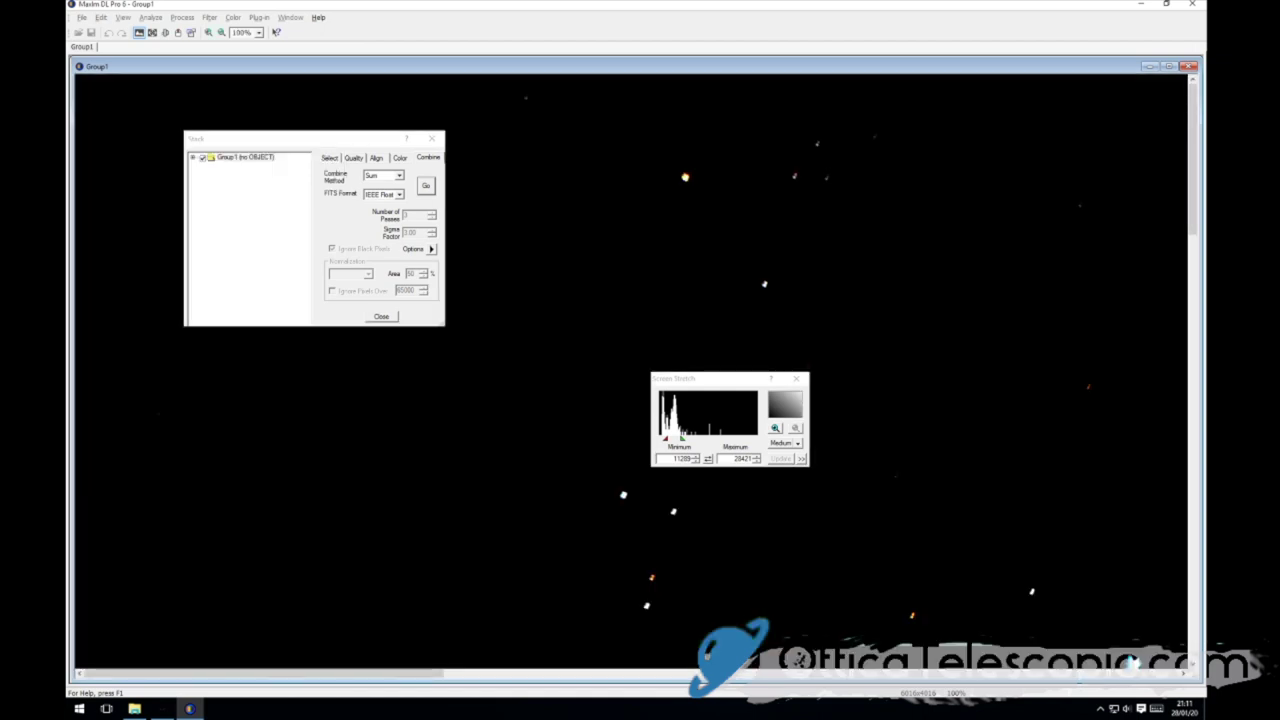
- Move the Screen Stretch and Stack windows aside, zoom out, and set stretch mode to Manual
left_click_drag(700, 378, 511, 311)
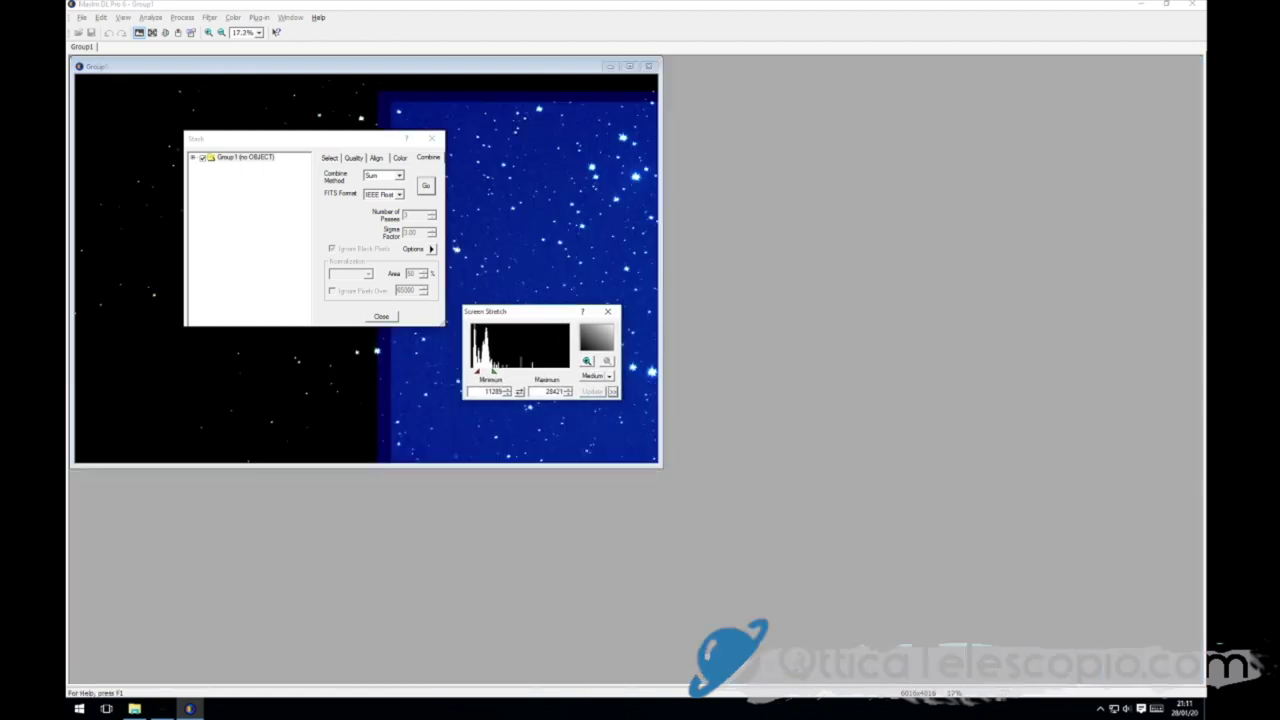
scroll(500, 250, "down", 1)
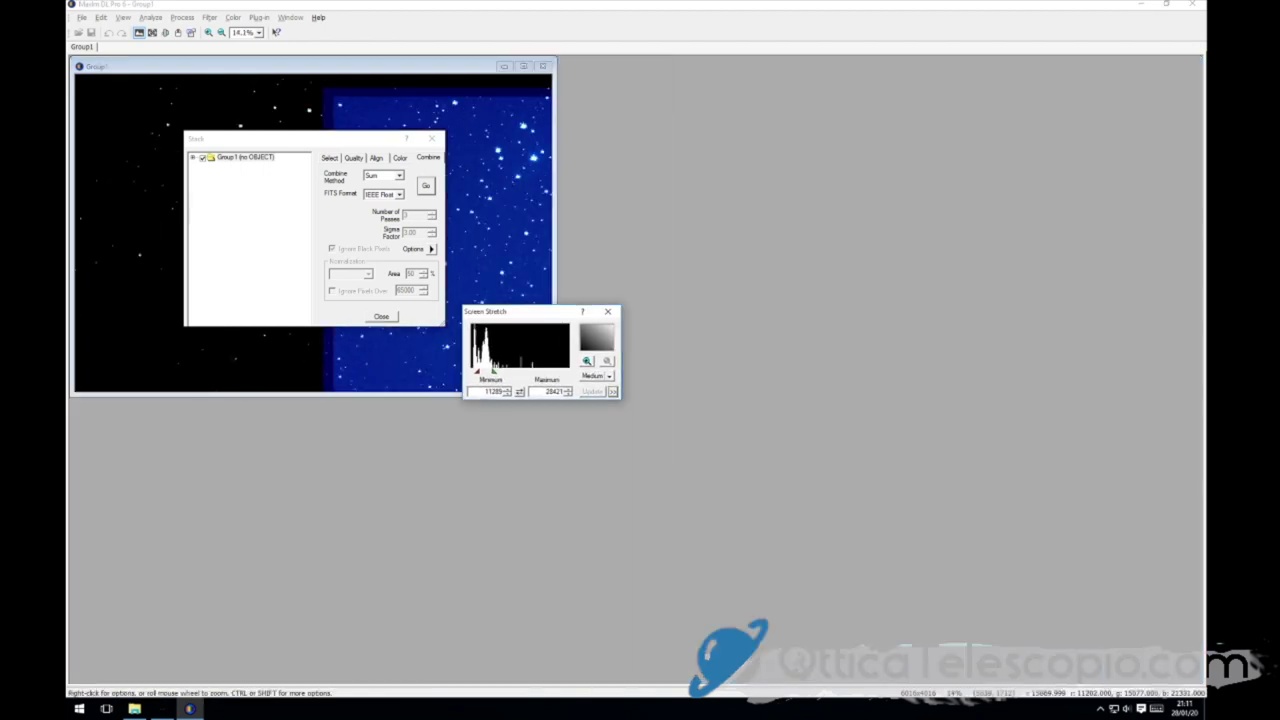
scroll(280, 230, "down", 1)
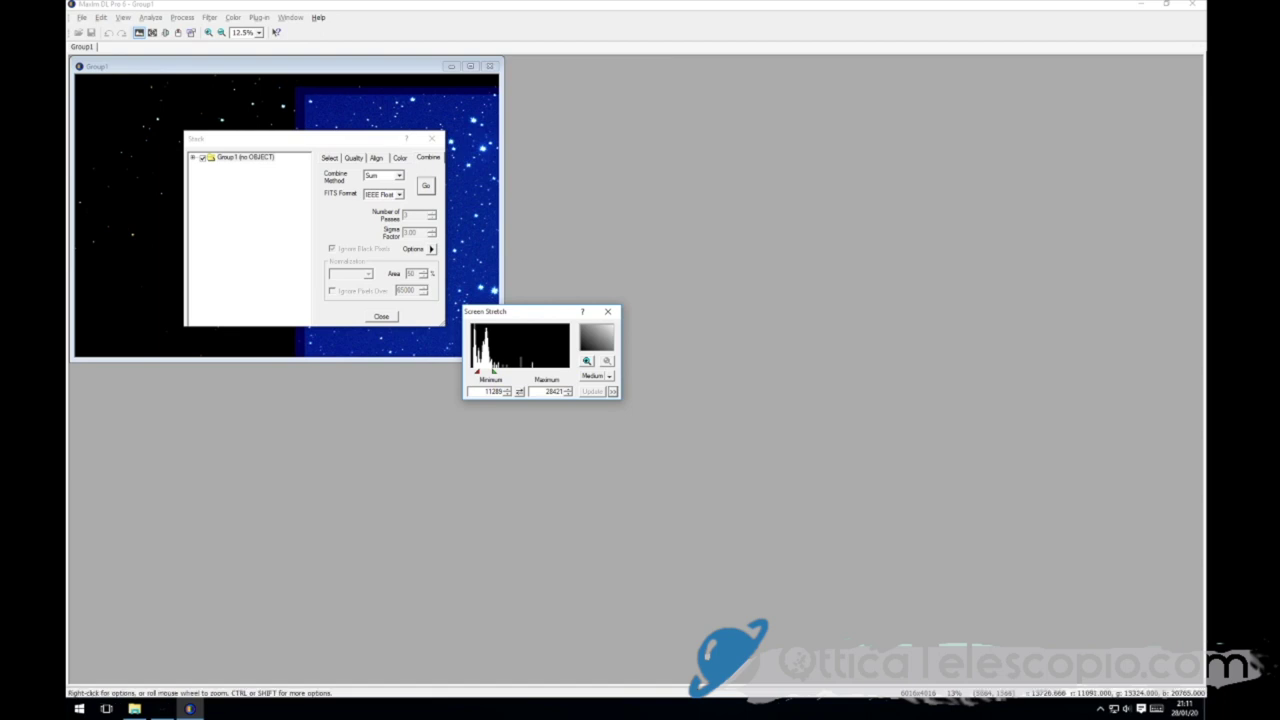
mouse_move(250, 138)
left_mouse_down()
mouse_move(622, 142)
mouse_move(900, 163)
left_mouse_up()
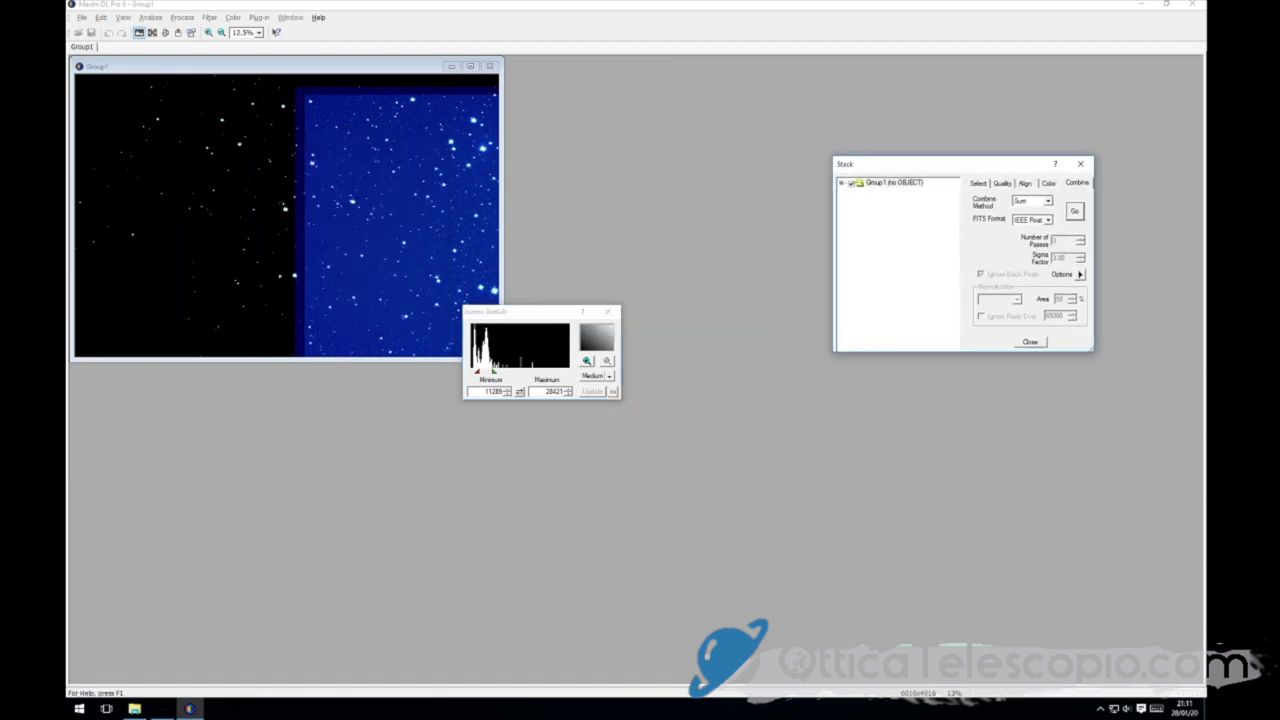
left_click_drag(520, 311, 672, 268)
left_click(720, 345)
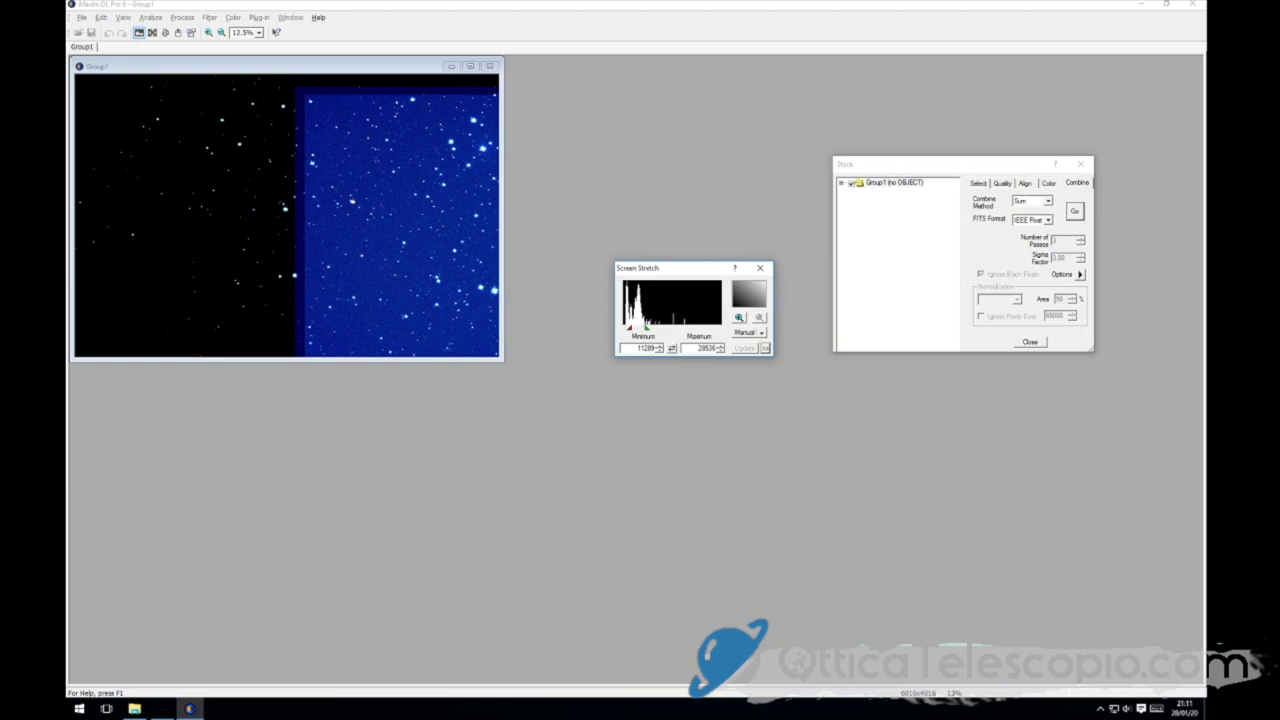
left_click_drag(667, 328, 674, 328)
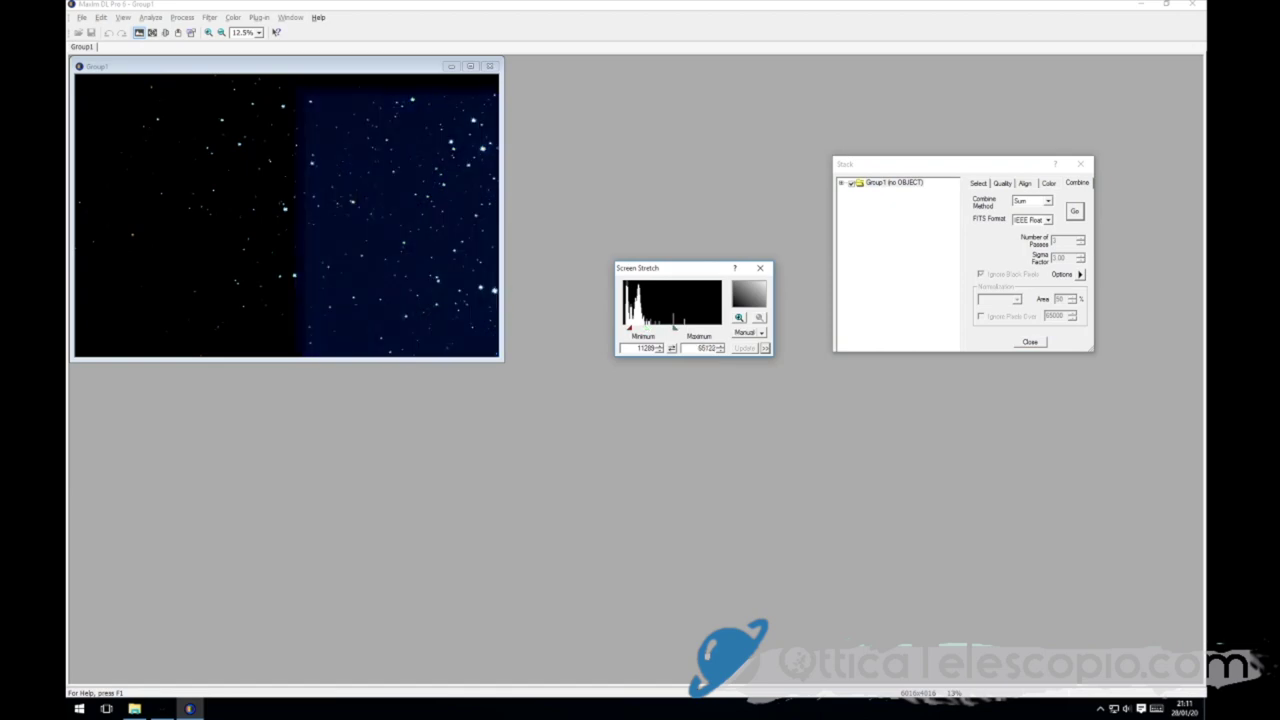
type("0")
key("Return")
left_click_drag(674, 328, 659, 328)
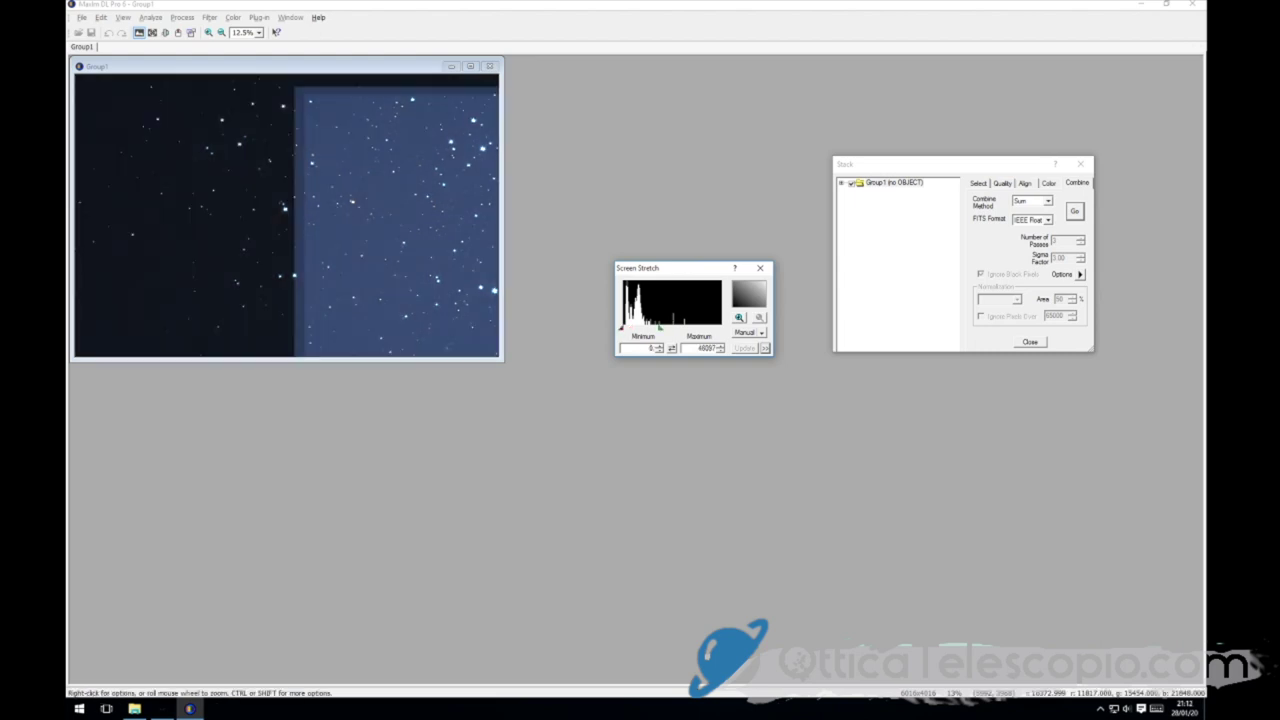
left_click_drag(503, 360, 656, 510)
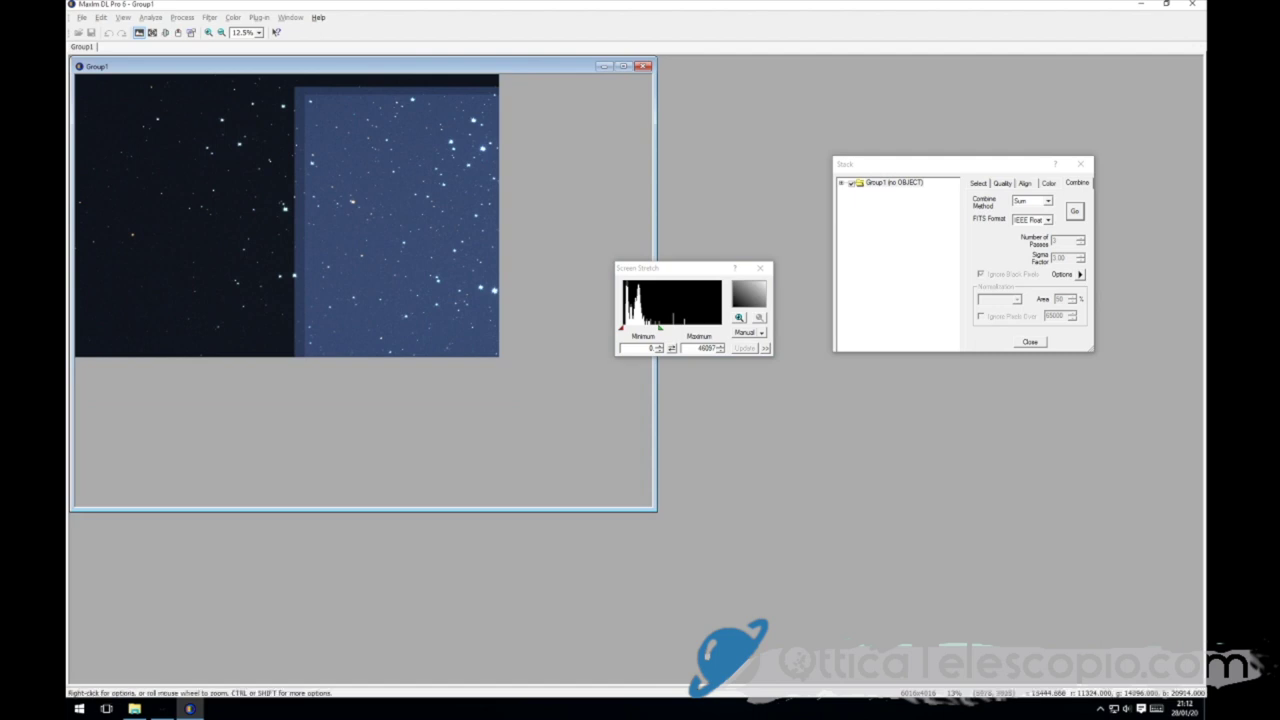
left_click_drag(660, 268, 781, 184)
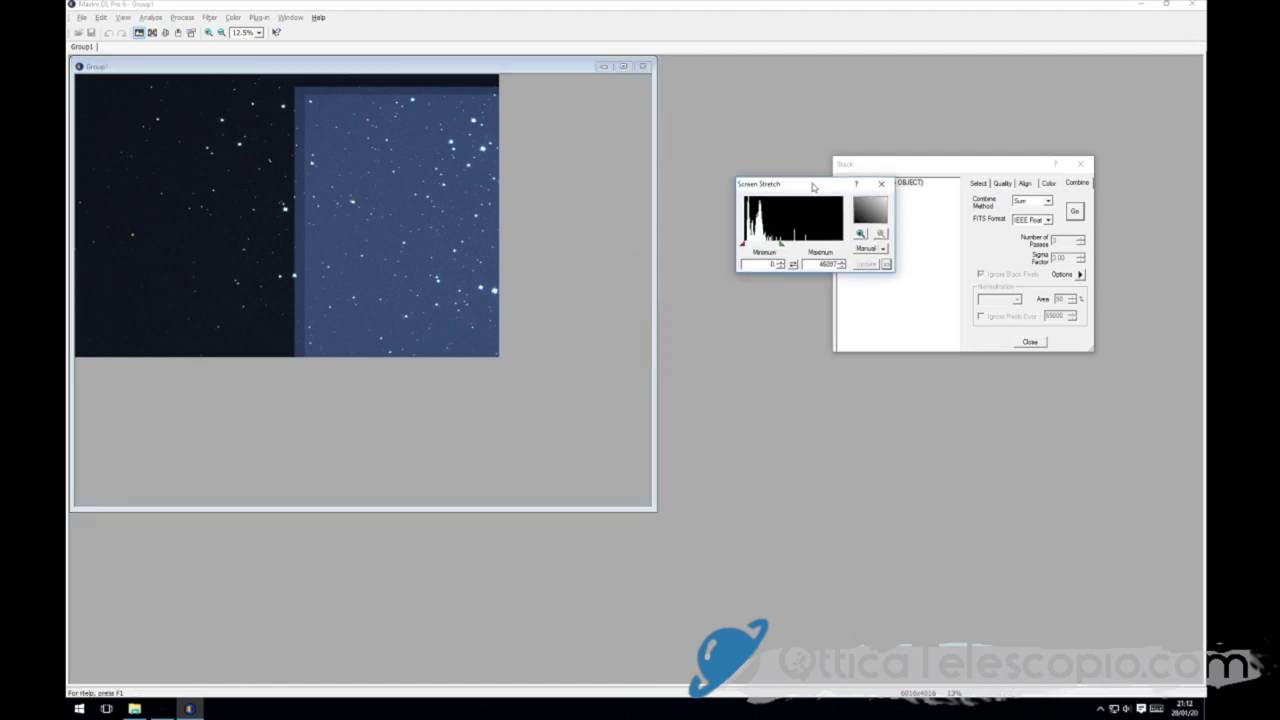
scroll(300, 180, "down", 2)
scroll(200, 150, "down", 1)
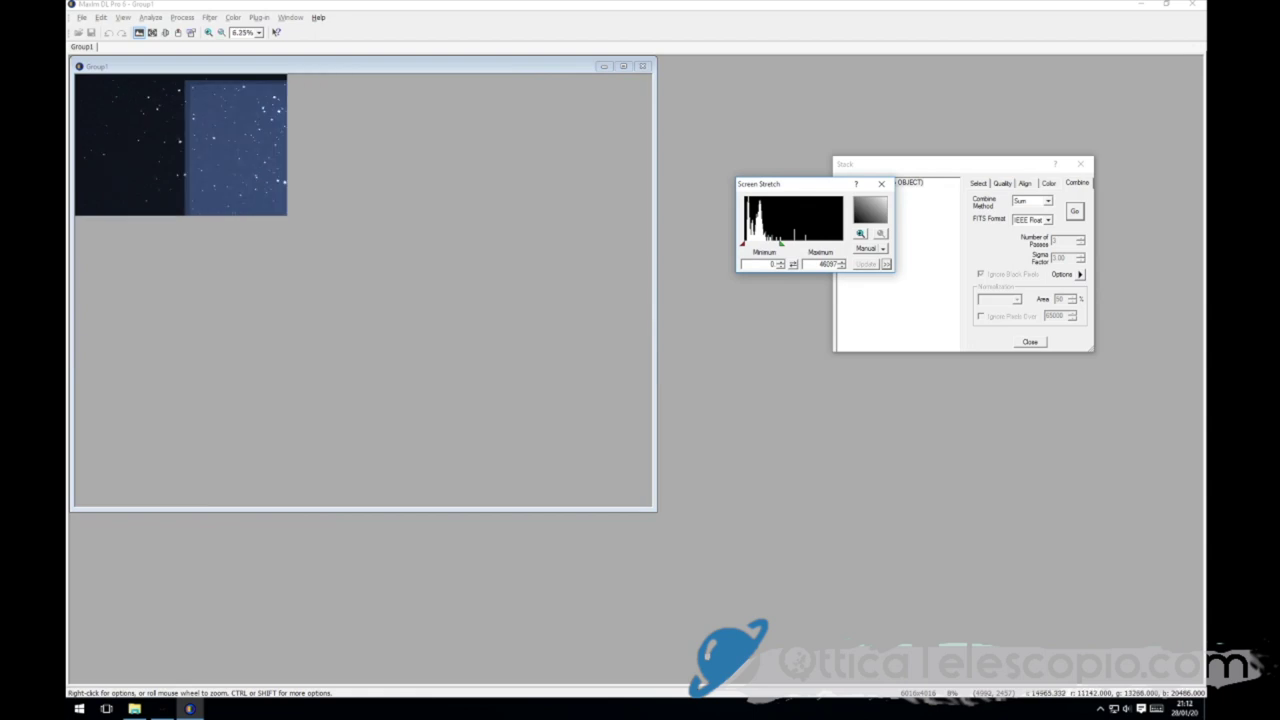
scroll(180, 145, "up", 3)
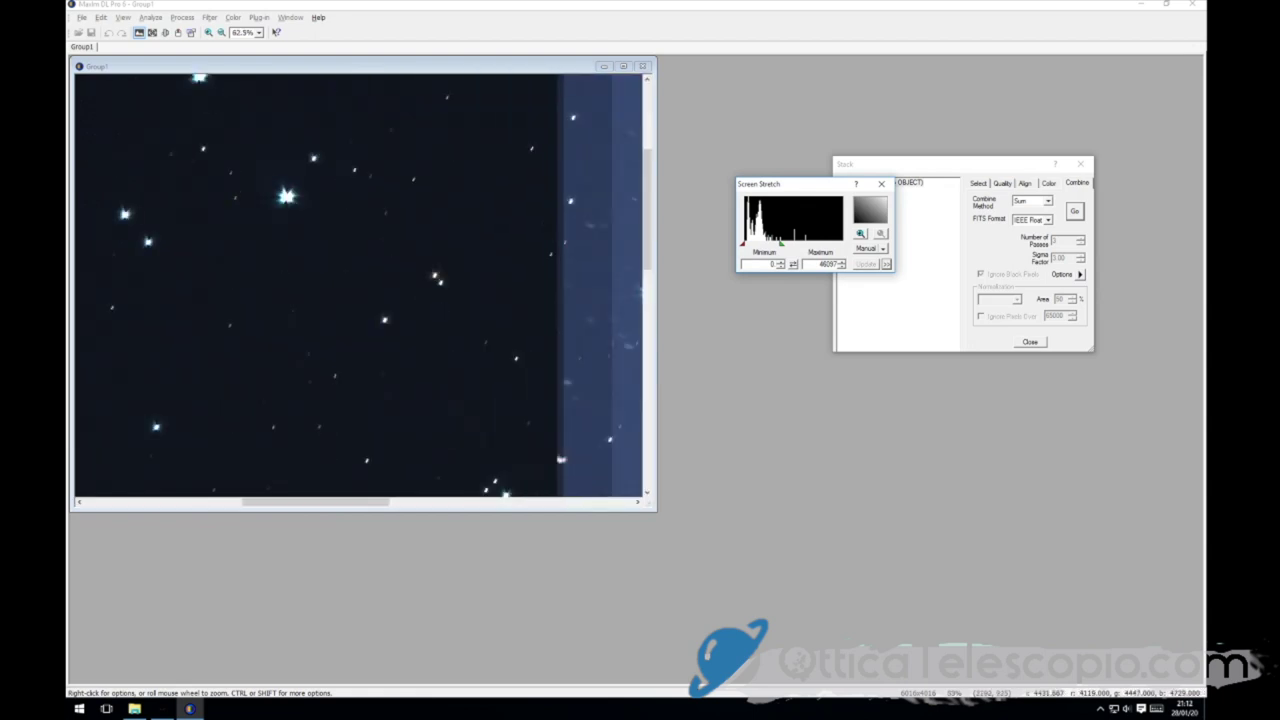
scroll(180, 145, "down", 3)
scroll(180, 145, "up", 3)
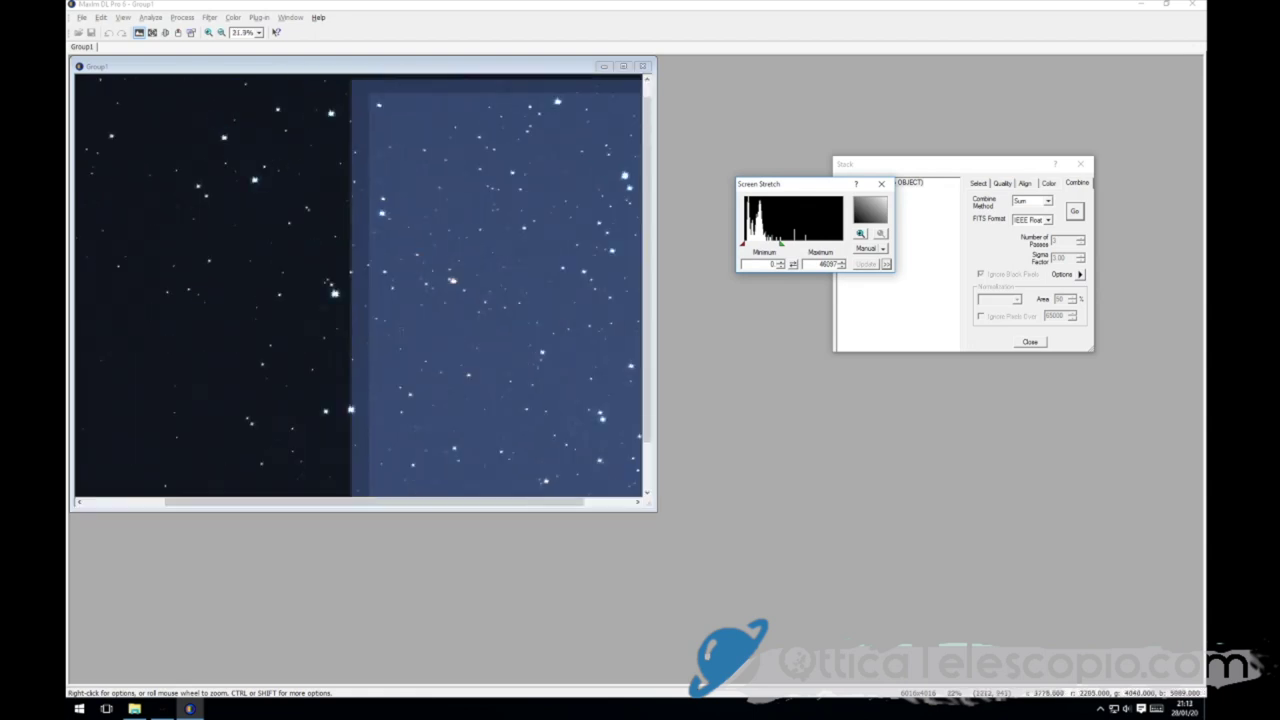
scroll(180, 145, "down", 3)
scroll(189, 142, "up", 1)
scroll(189, 142, "up", 2)
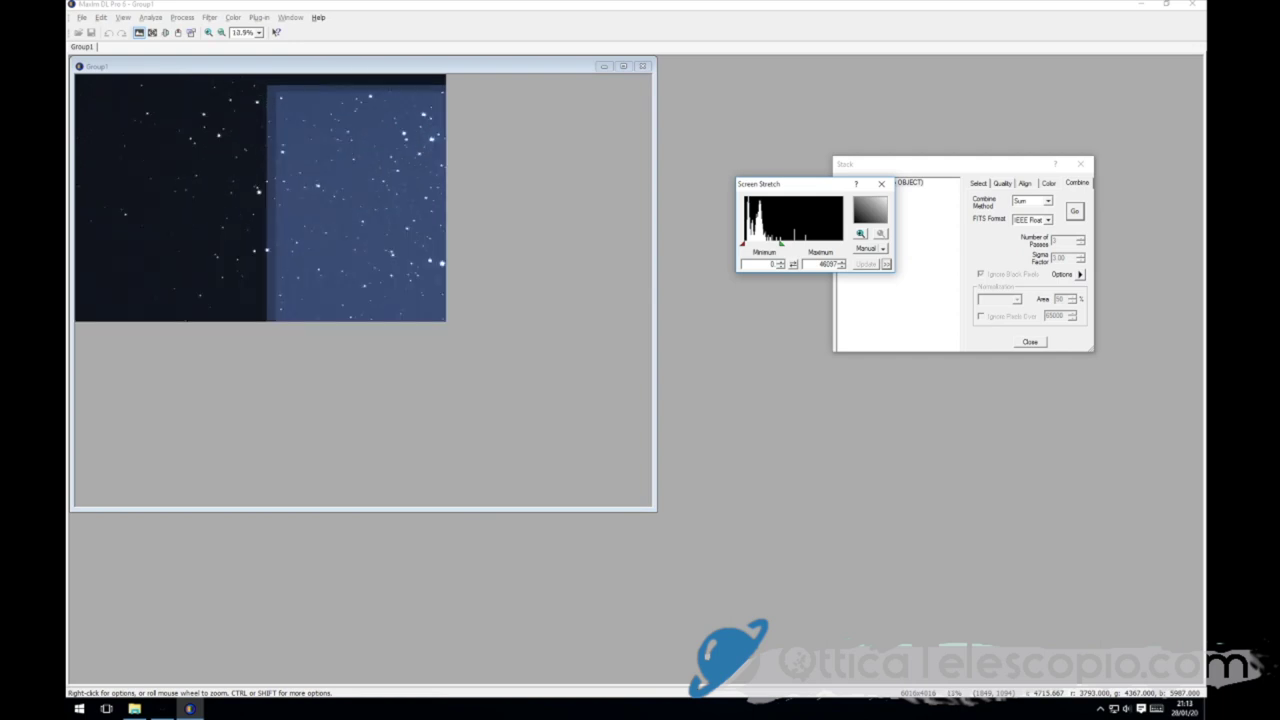
scroll(189, 142, "down", 2)
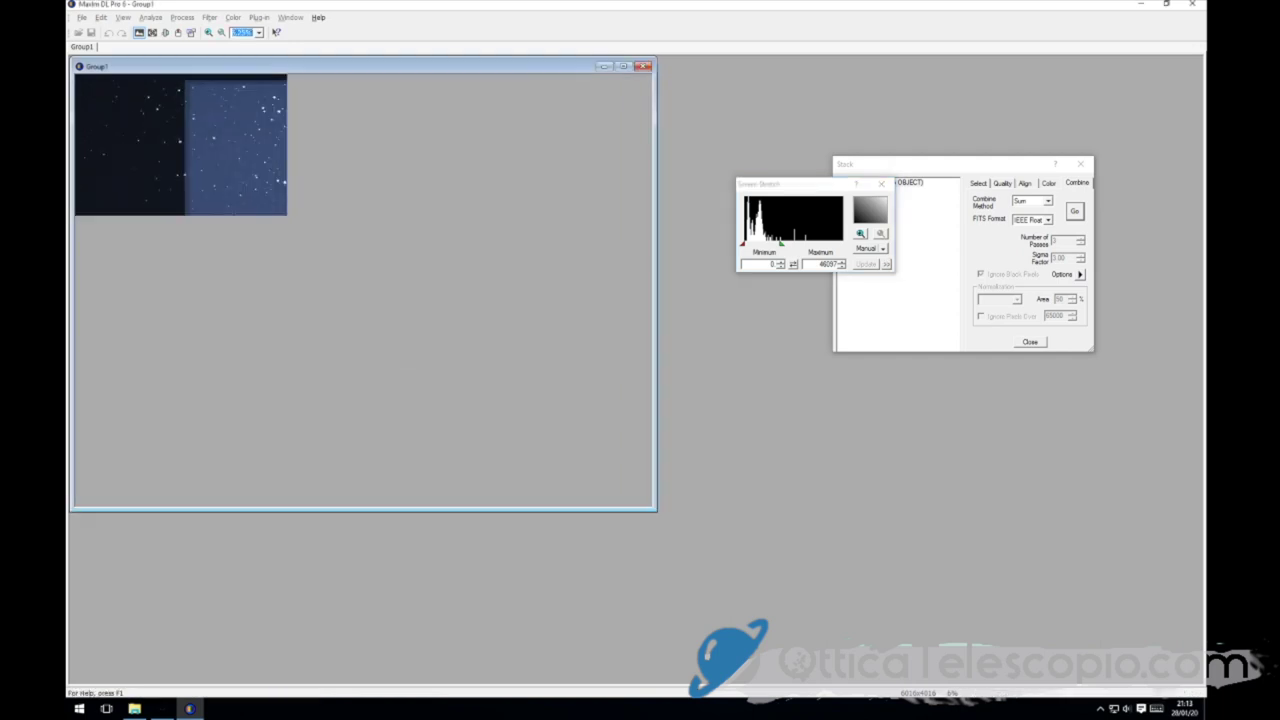
- Try the 50%, 25% and 12.5% zoom levels, ending at 12.5%
left_click(258, 32)
left_click(240, 67)
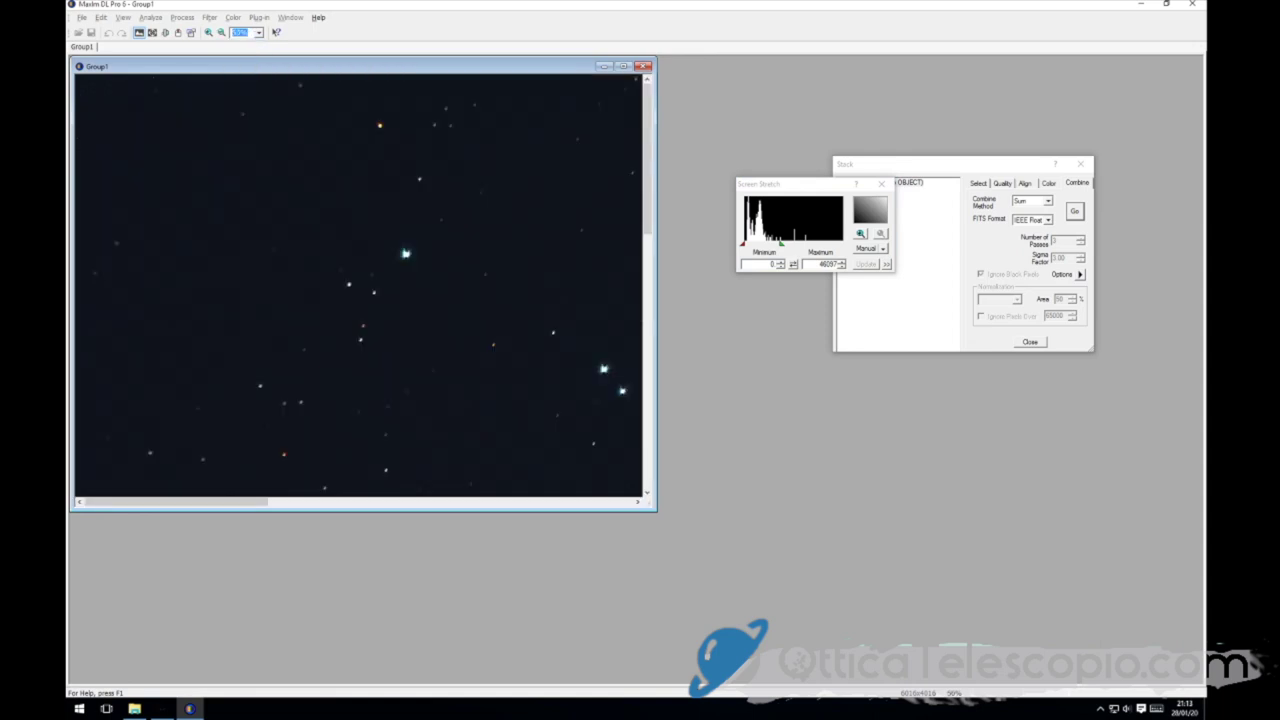
left_click(258, 32)
left_click(240, 58)
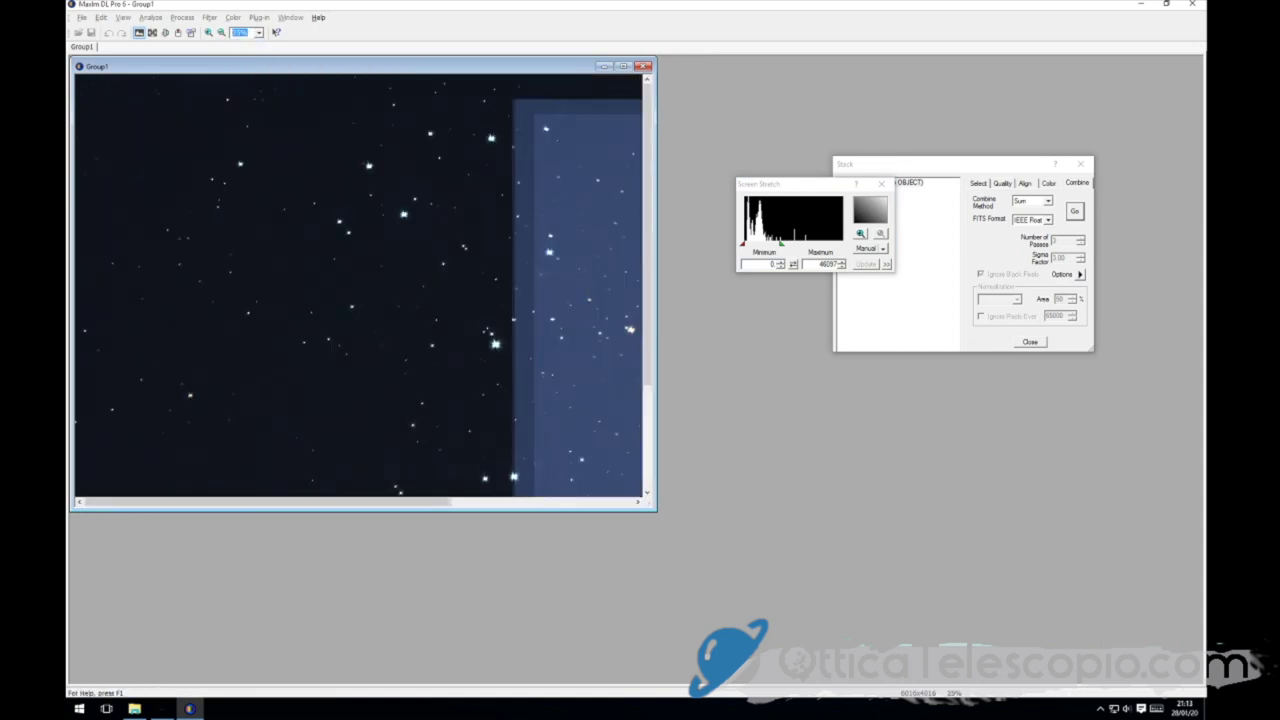
left_click(258, 32)
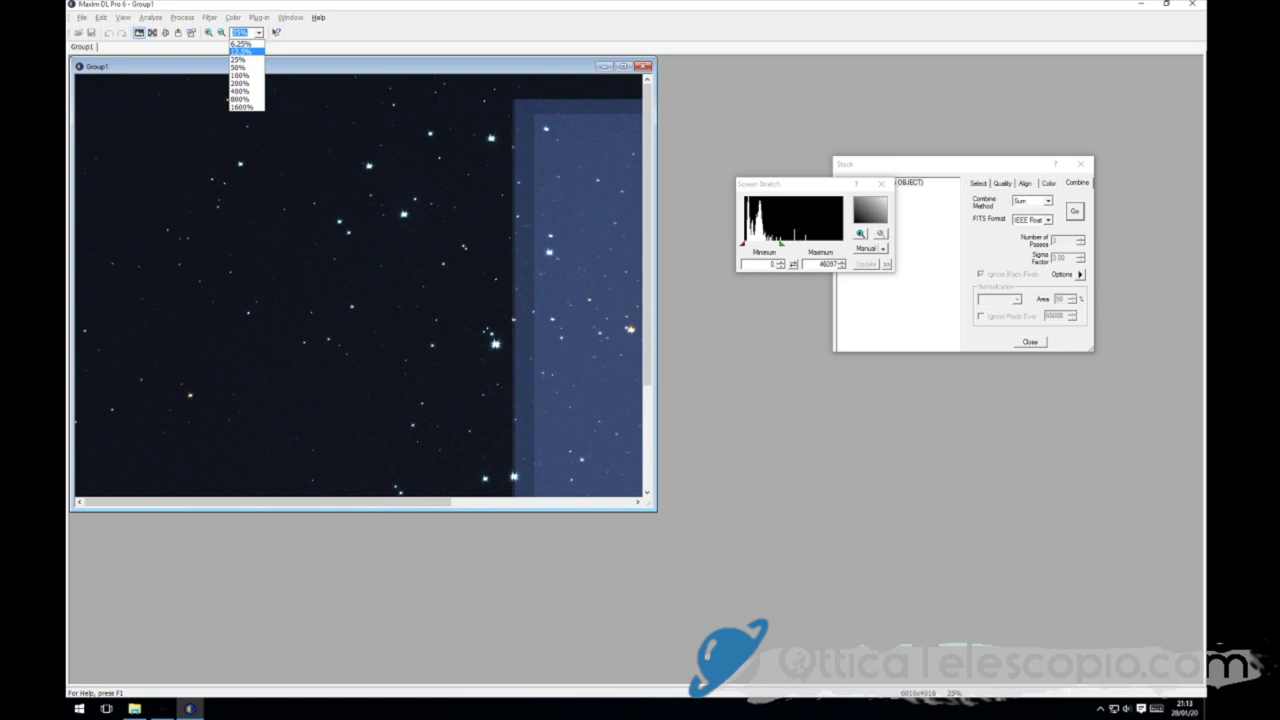
left_click(240, 49)
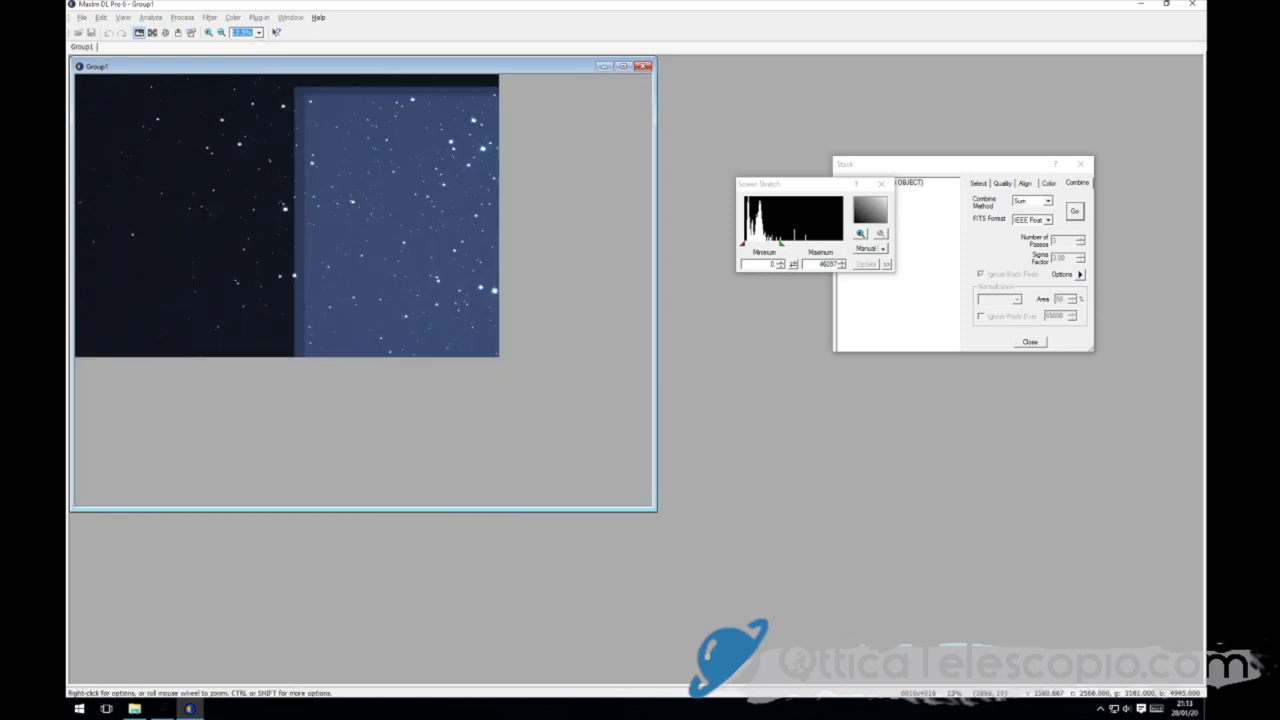
left_click(258, 32)
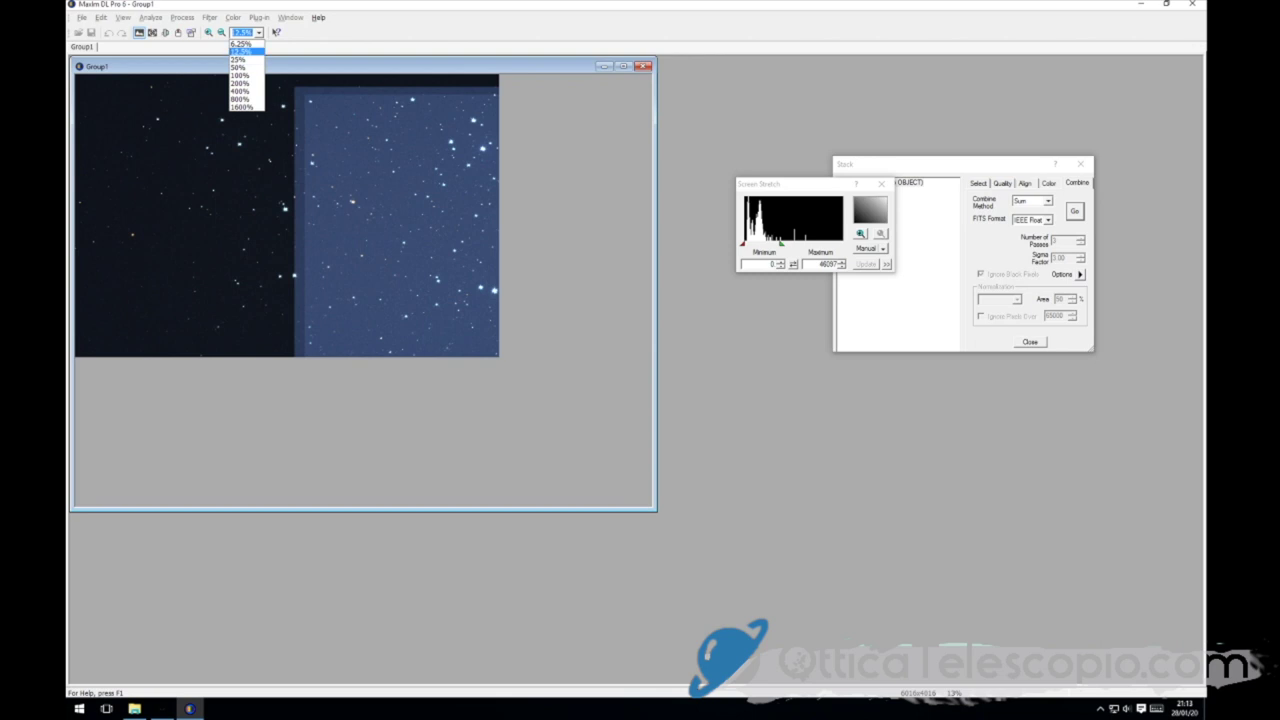
left_click(240, 51)
- Scroll the view, then set the zoom to 50% so the stars fill the window
scroll(85, 230, "up", 1)
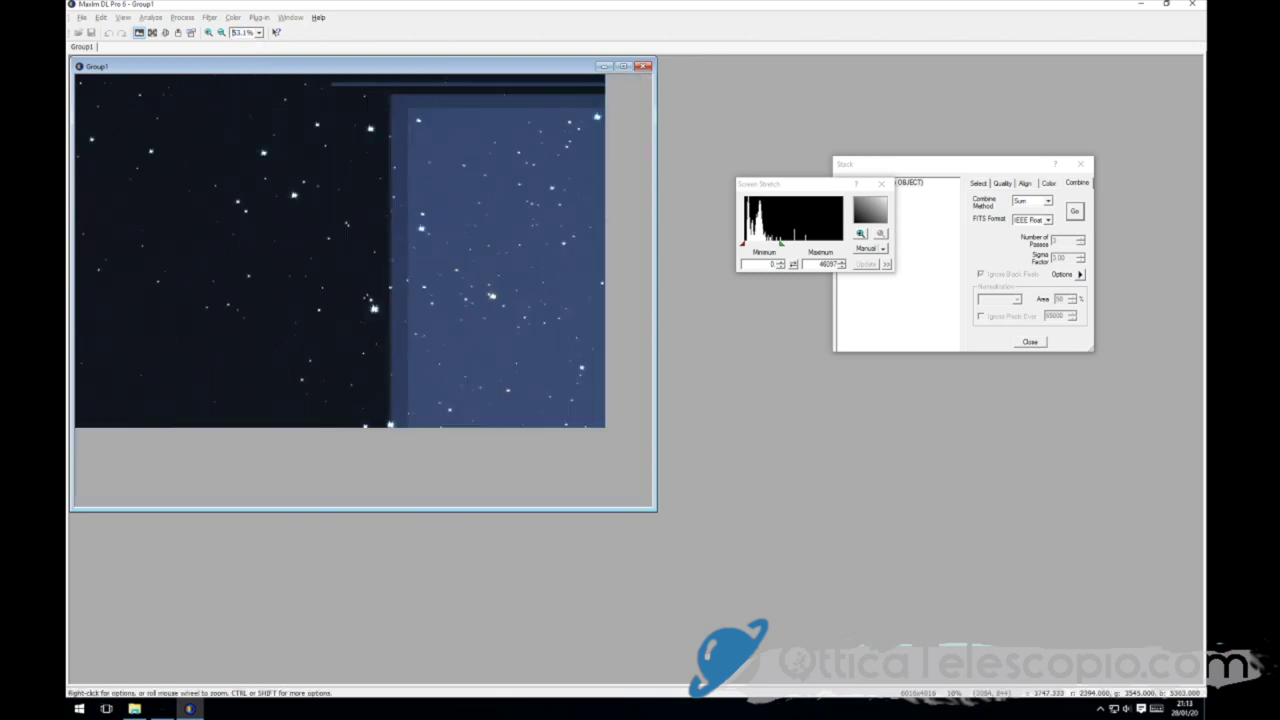
scroll(340, 251, "down", 2)
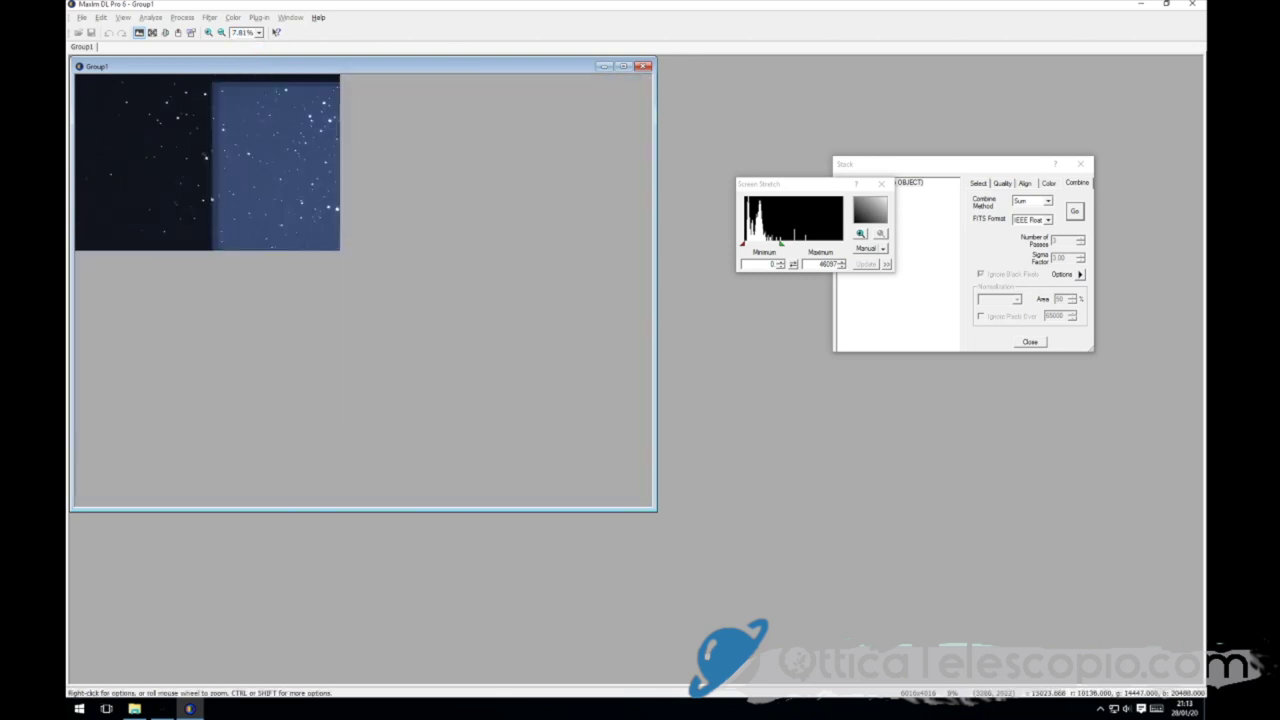
scroll(300, 150, "down", 1)
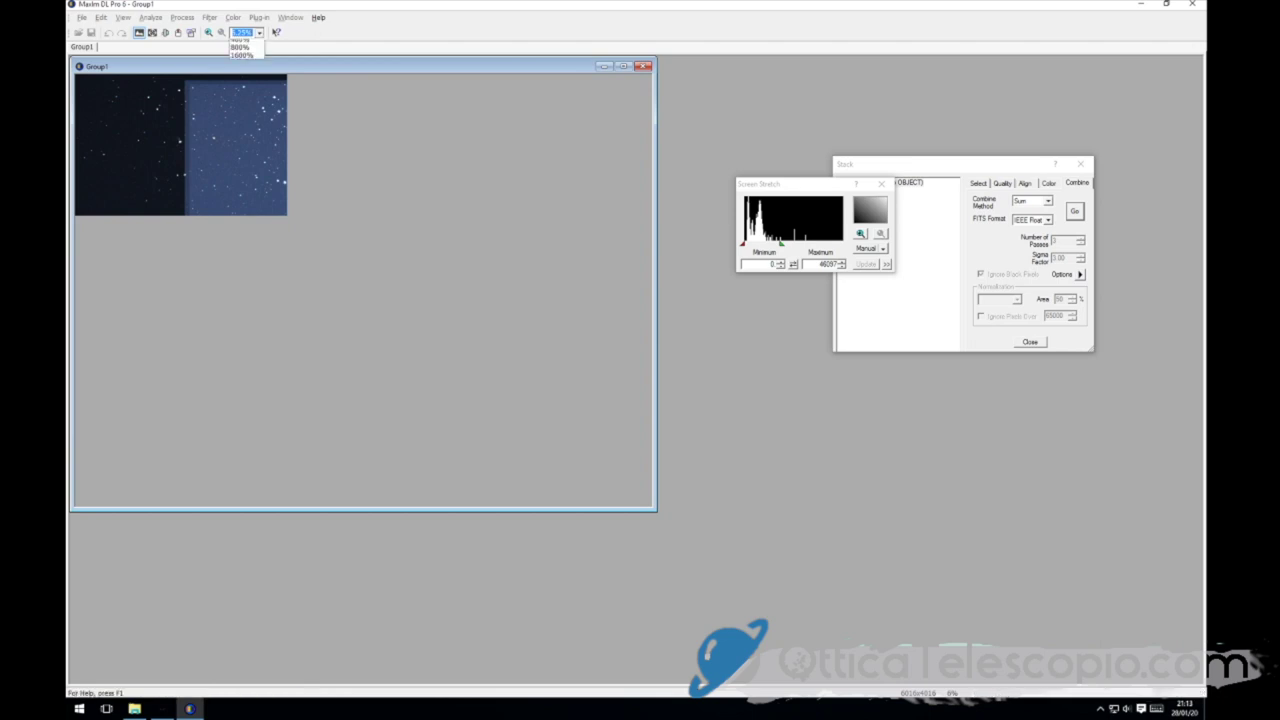
left_click(258, 32)
left_click(240, 67)
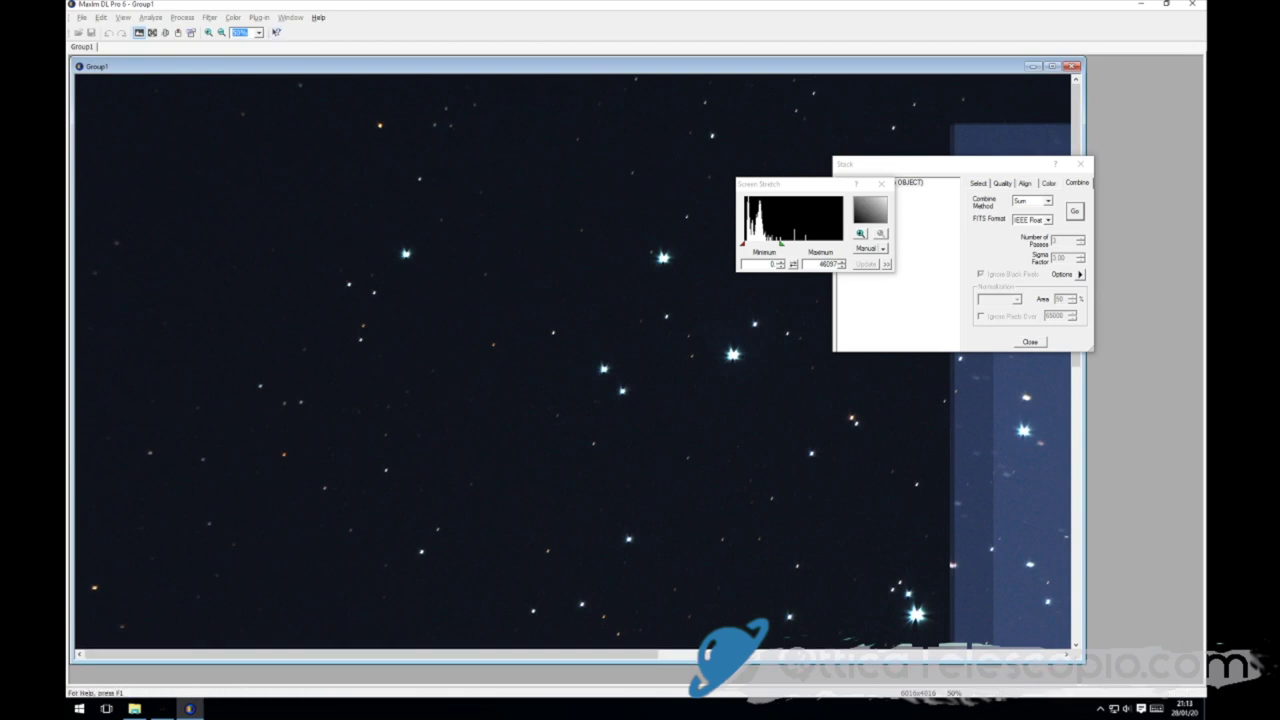
- Zoom to 25% and move the Screen Stretch and Stack panels to the right
left_click(258, 32)
left_click(245, 51)
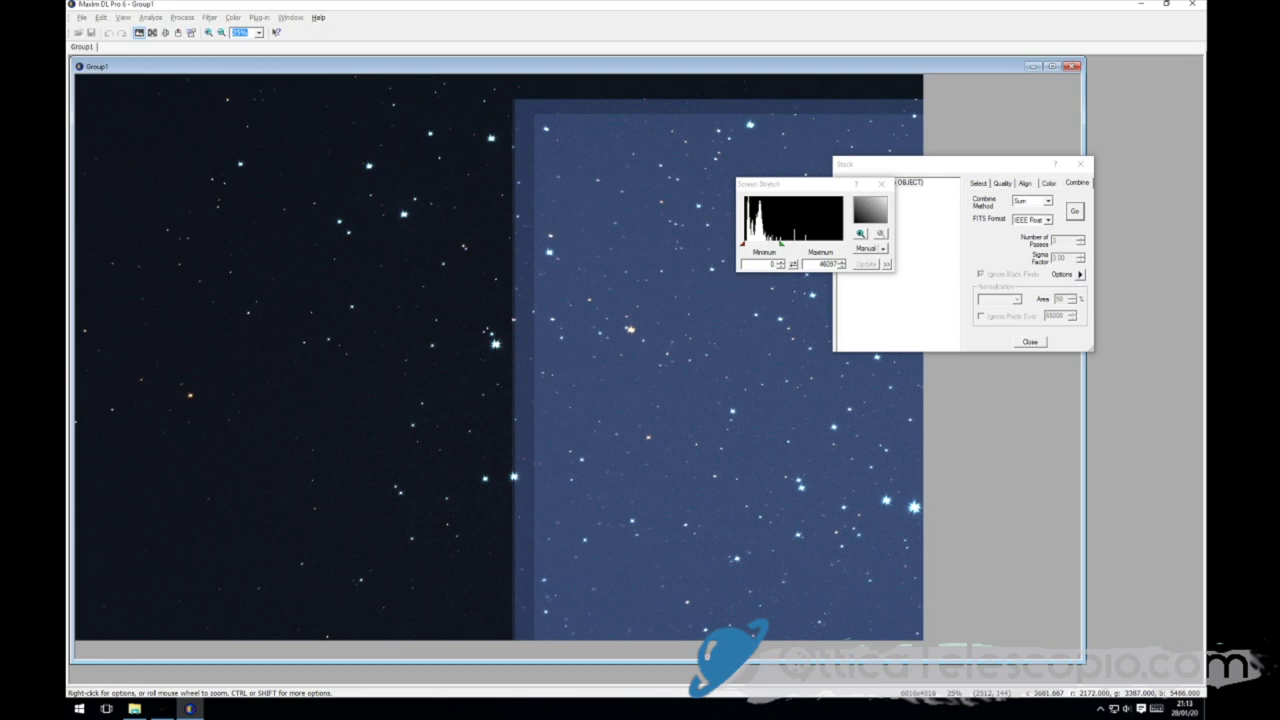
left_click_drag(790, 184, 1145, 424)
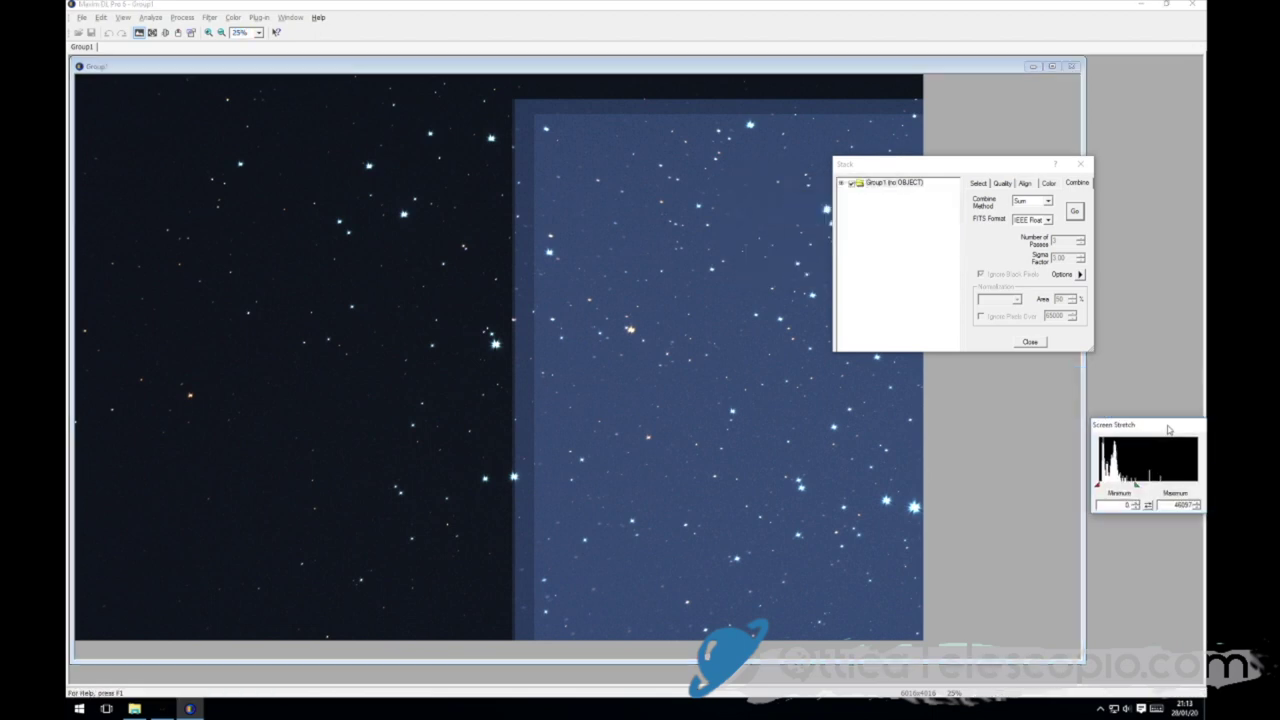
mouse_move(966, 165)
left_mouse_down()
mouse_move(1148, 137)
mouse_move(1077, 130)
left_mouse_up()
left_click_drag(1149, 425, 1117, 411)
- Set the manual stretch range to 0–65853 and tuck the stretch panel up-left
left_click_drag(1066, 470, 1065, 470)
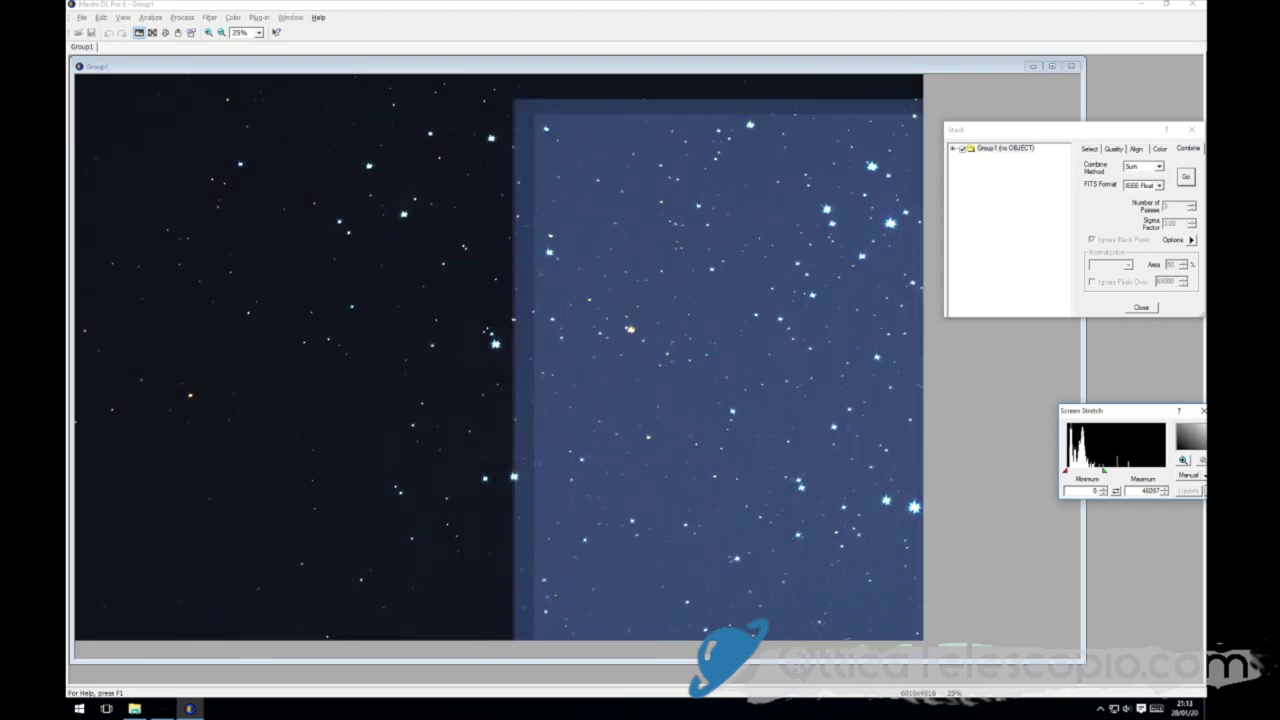
left_click_drag(1104, 470, 1116, 470)
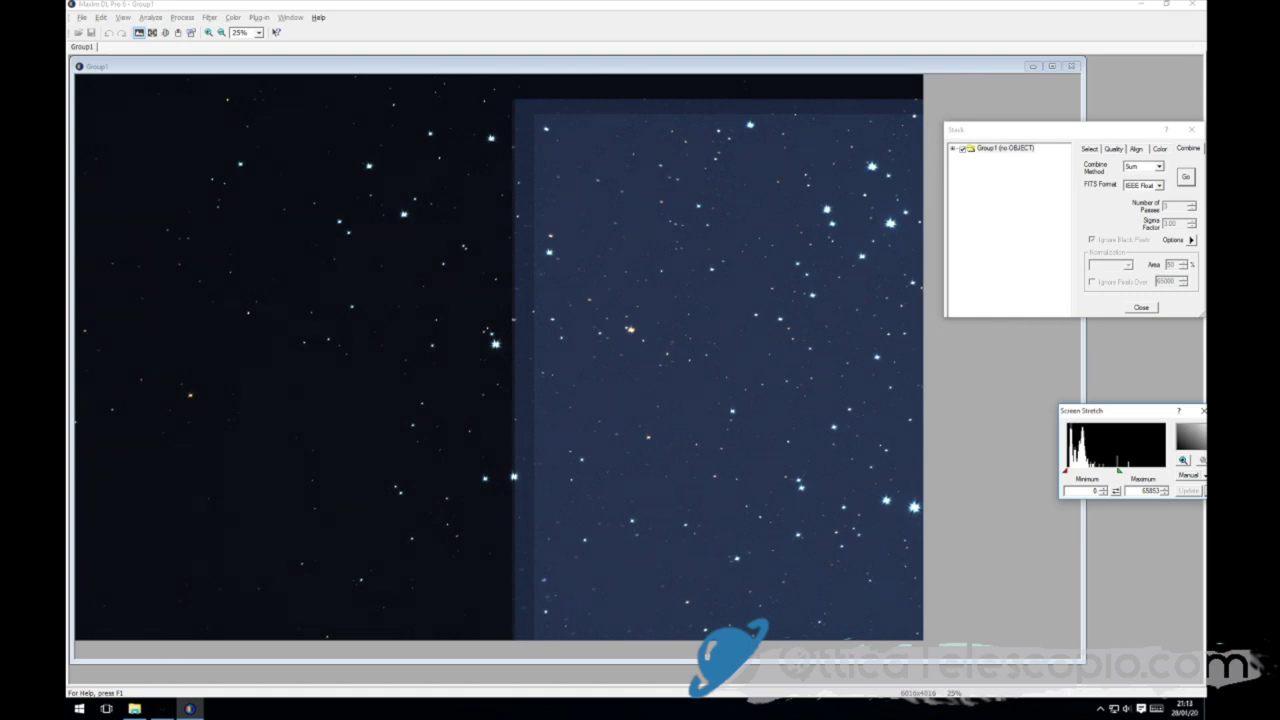
left_click_drag(1137, 413, 1089, 363)
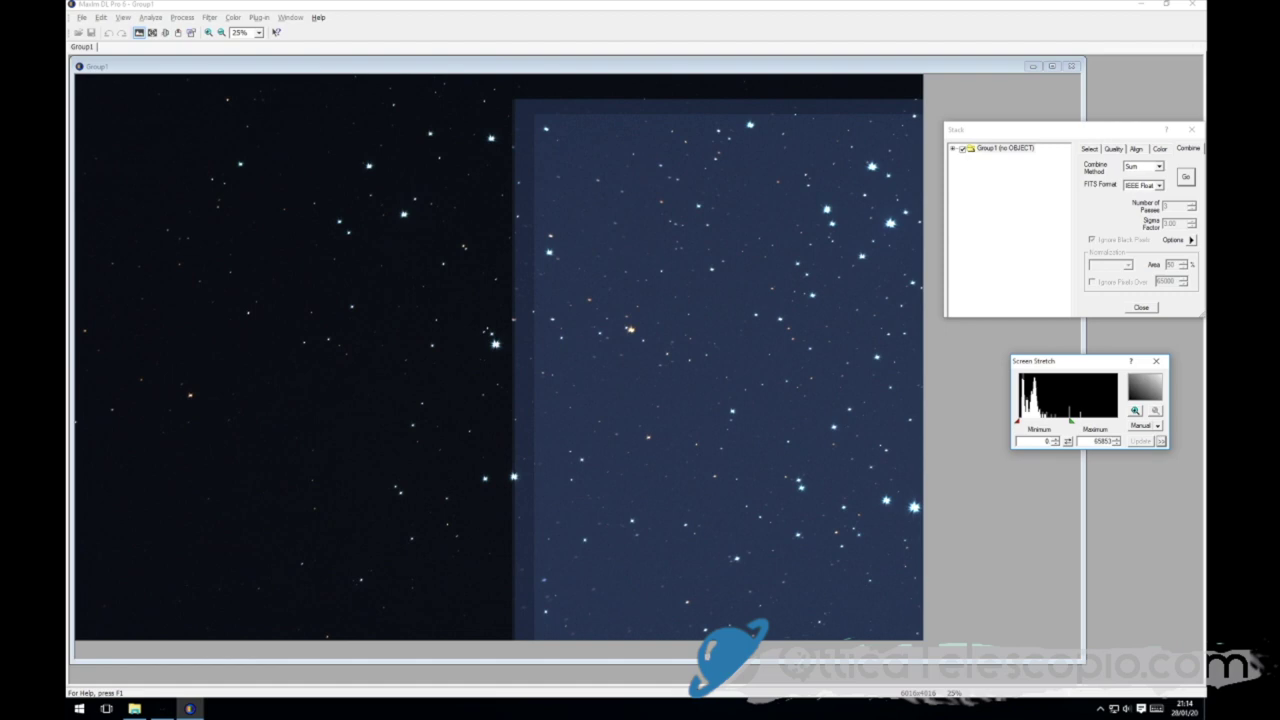
- Open the Combine Method dropdown, with Sum still selected
left_click(1158, 166)
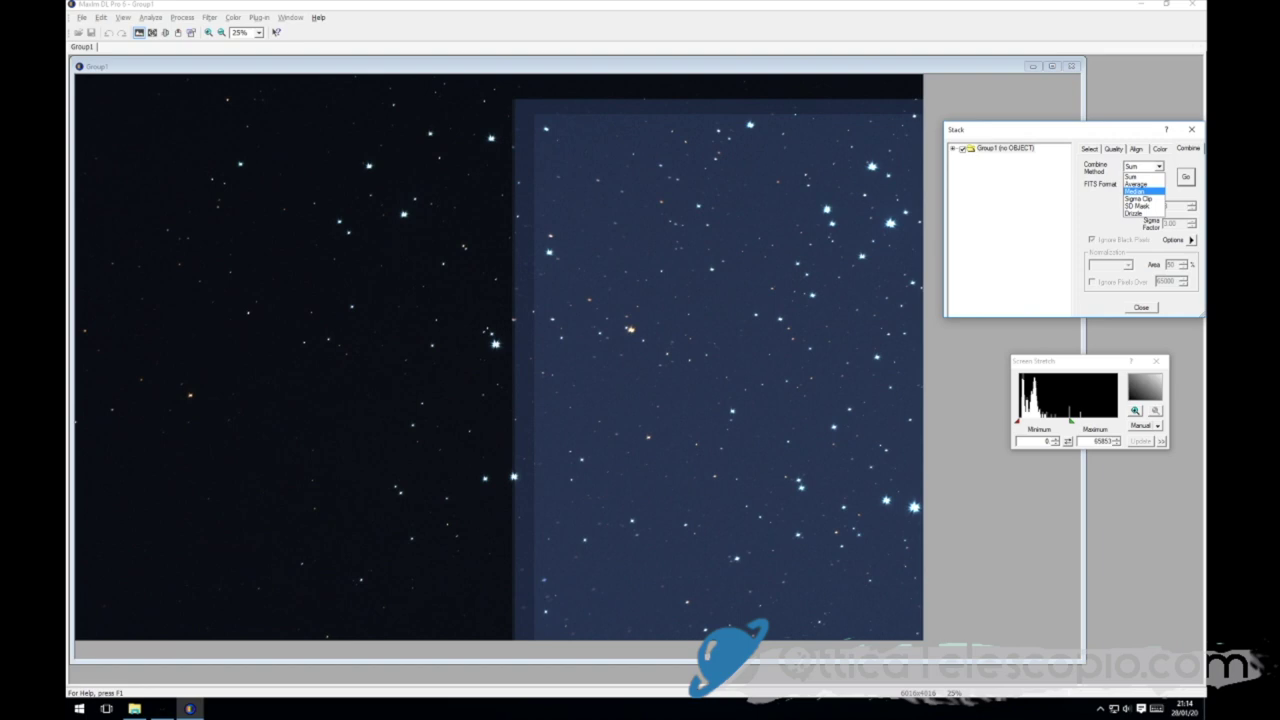
- Choose Median, rerun the combine, and dismiss the repeated 'already combined' warnings
key("Return")
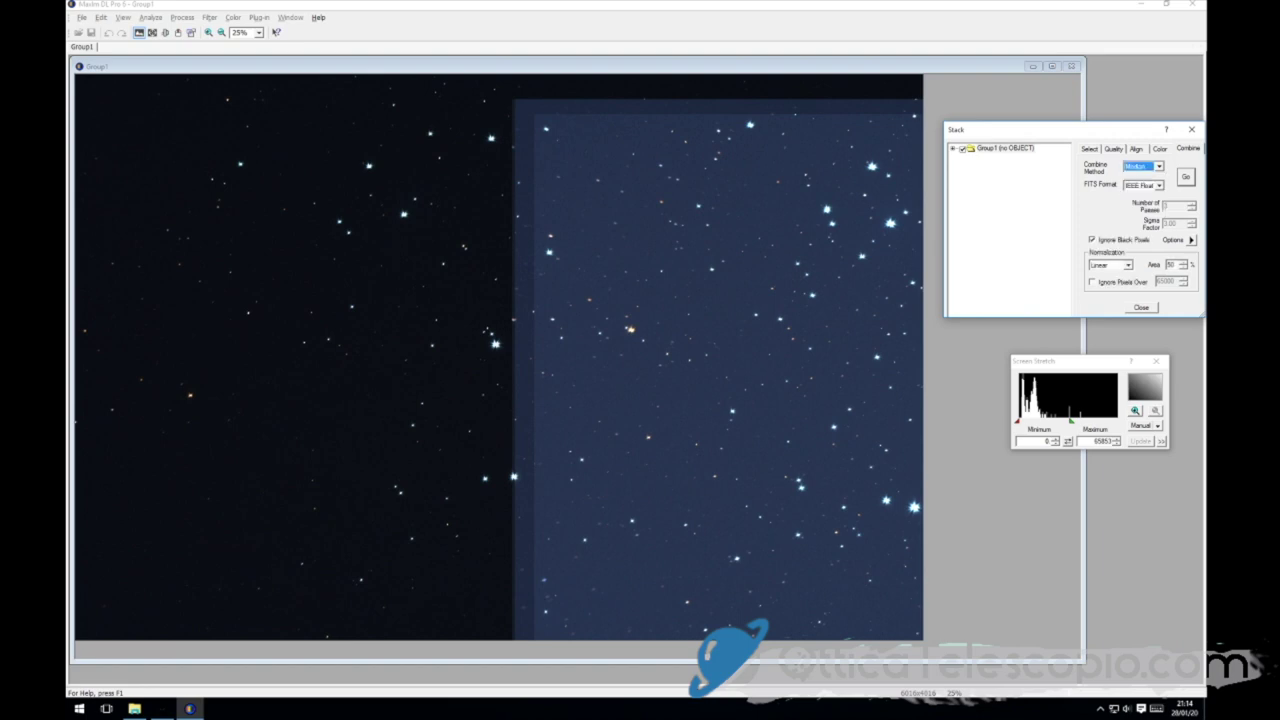
key("Return")
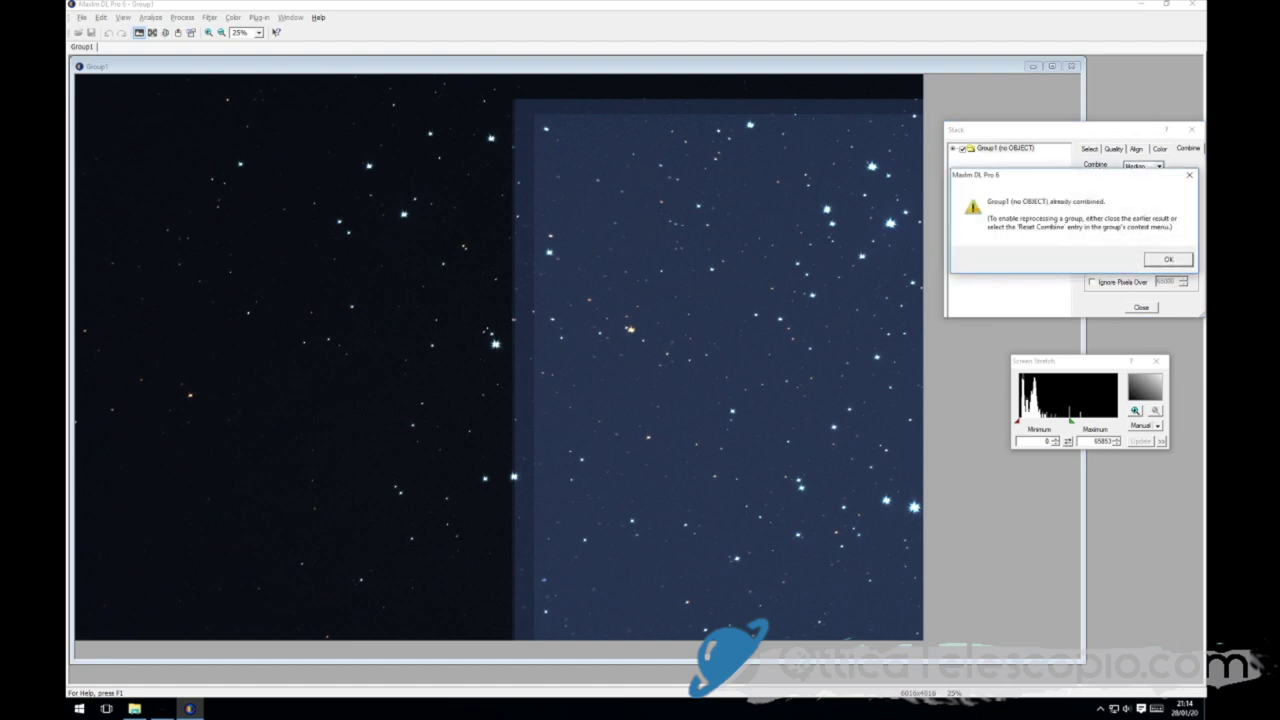
key("Return")
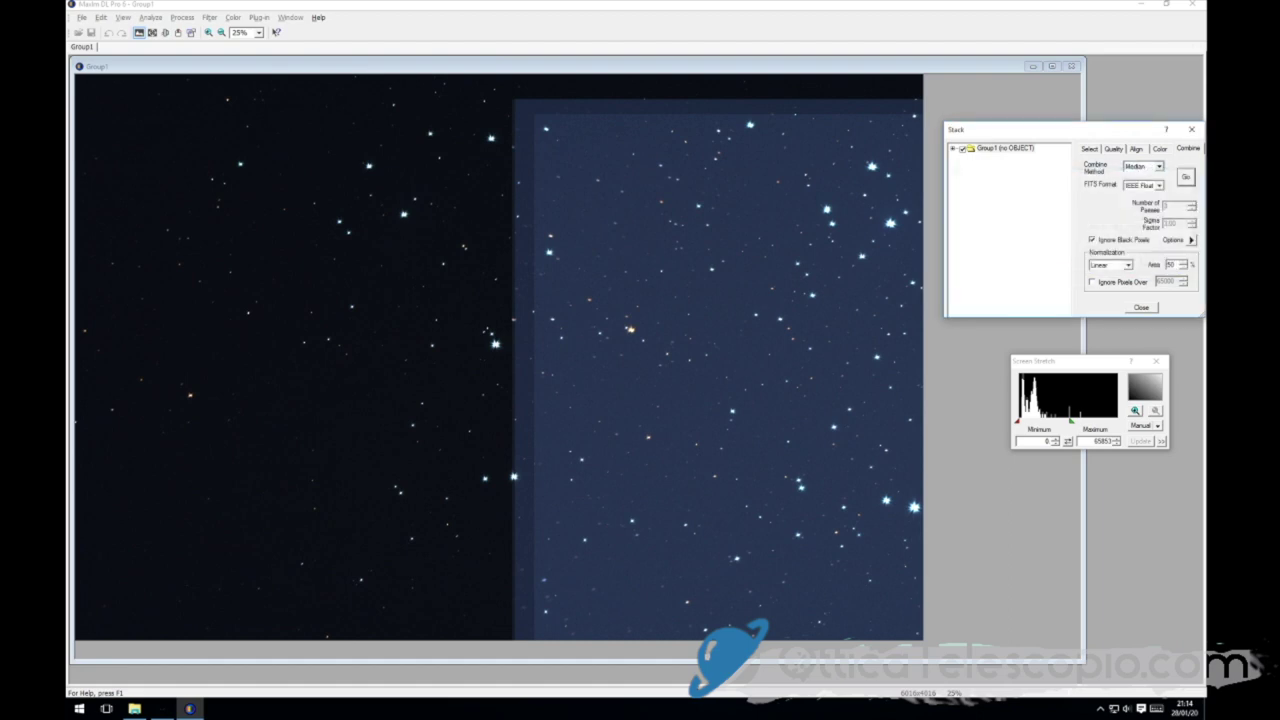
key("Return")
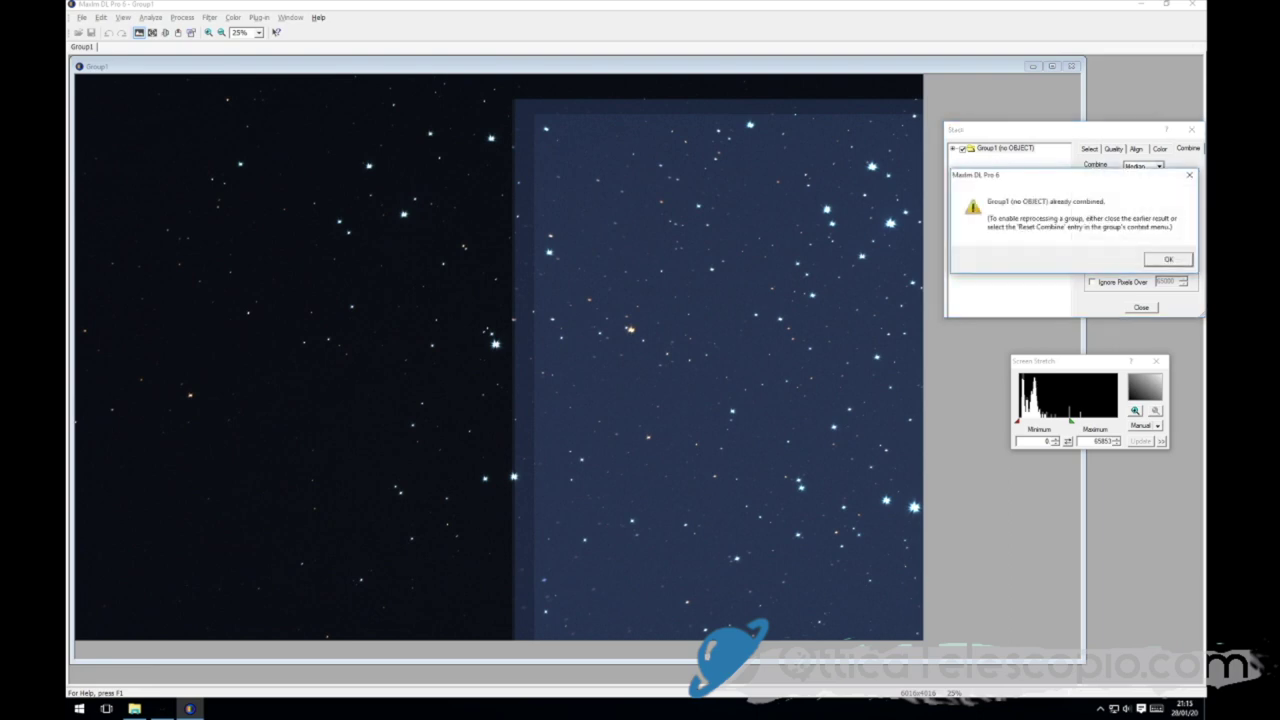
key("Return")
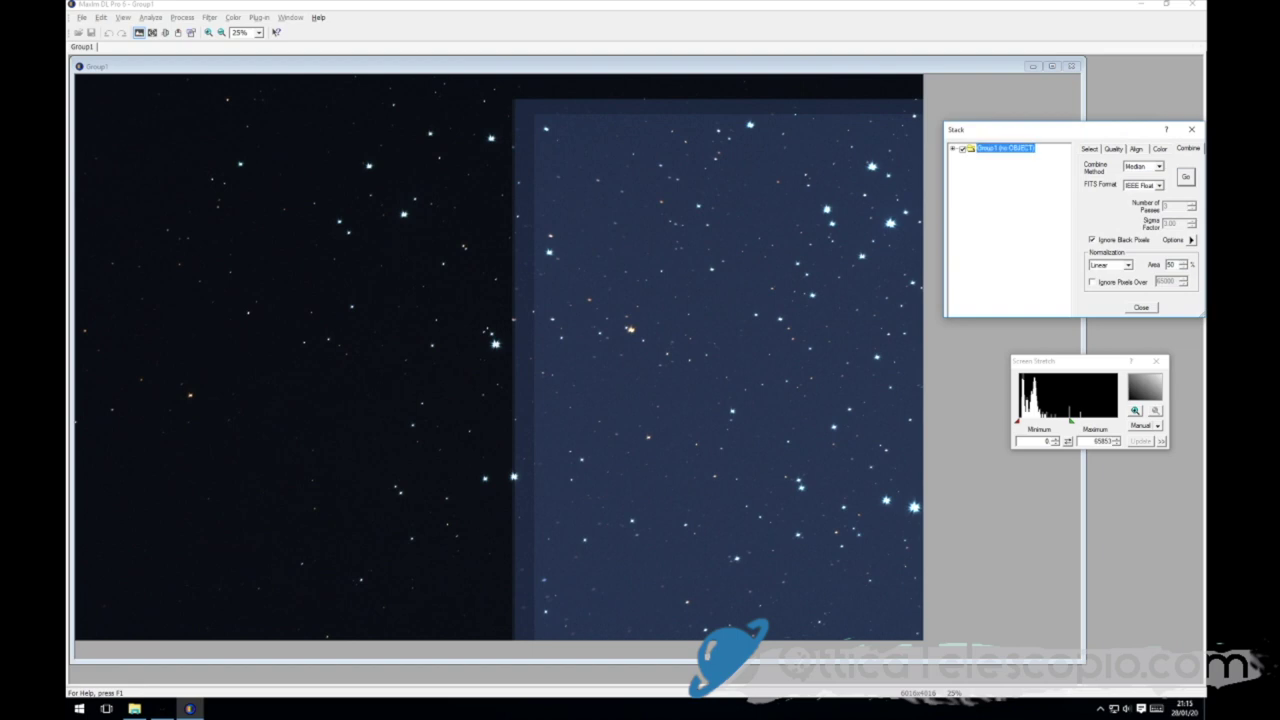
key("Return")
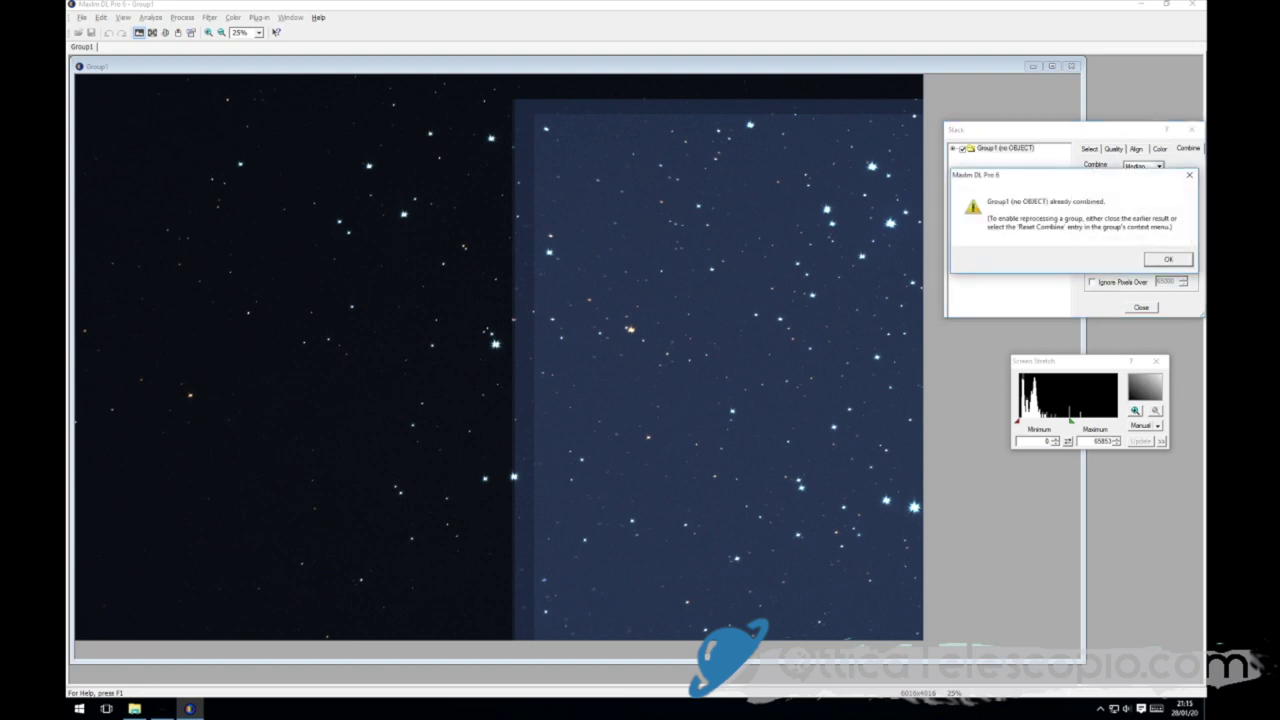
key("Return")
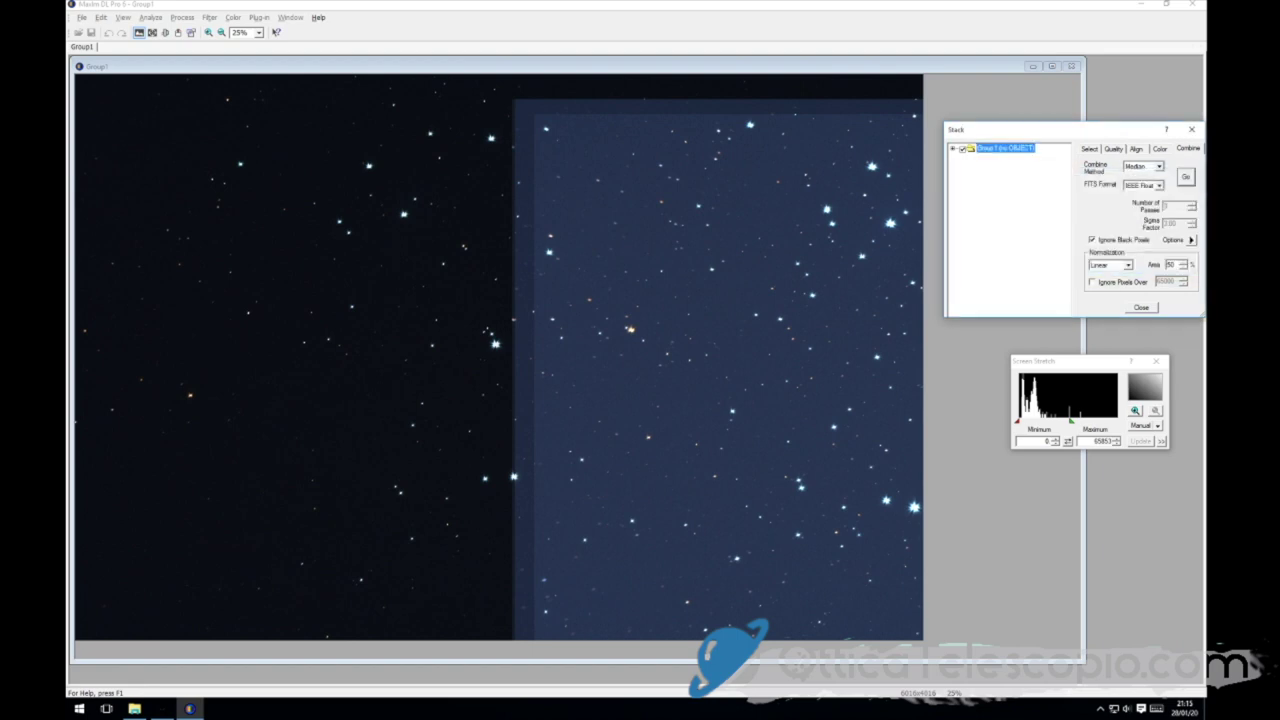
key("Return")
- Close the Group1 image window without saving its changes
key("Return")
left_click(1071, 66)
key("Tab")
key("Return")
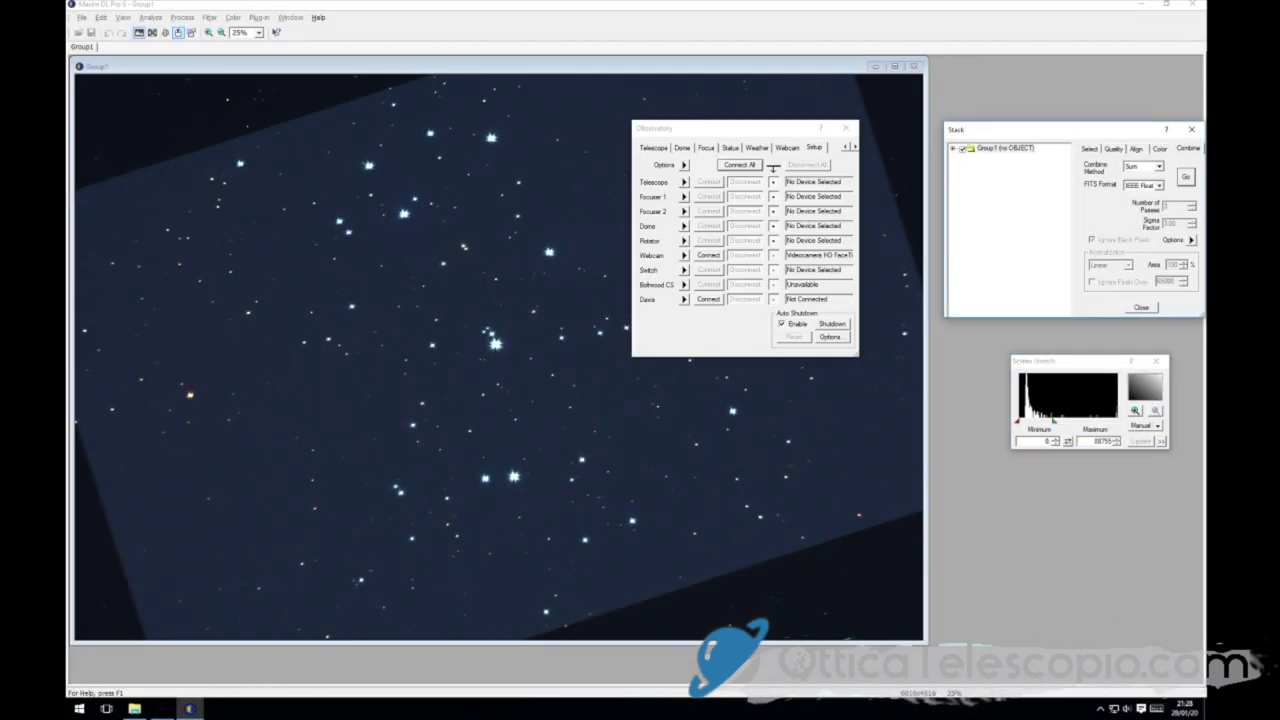
- Browse the Telescope, Dome, Focus, Status, Weather, Webcam and Setup pages, then close the Observatory window
left_click(653, 147)
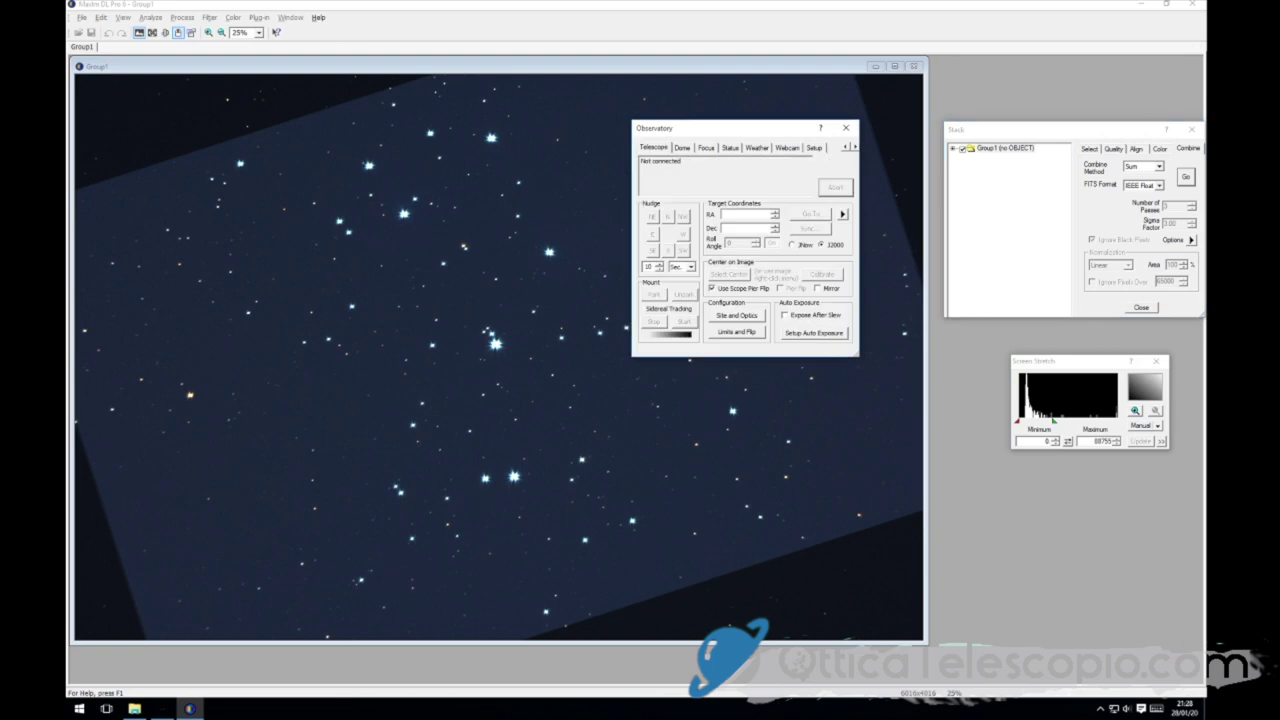
left_click(682, 147)
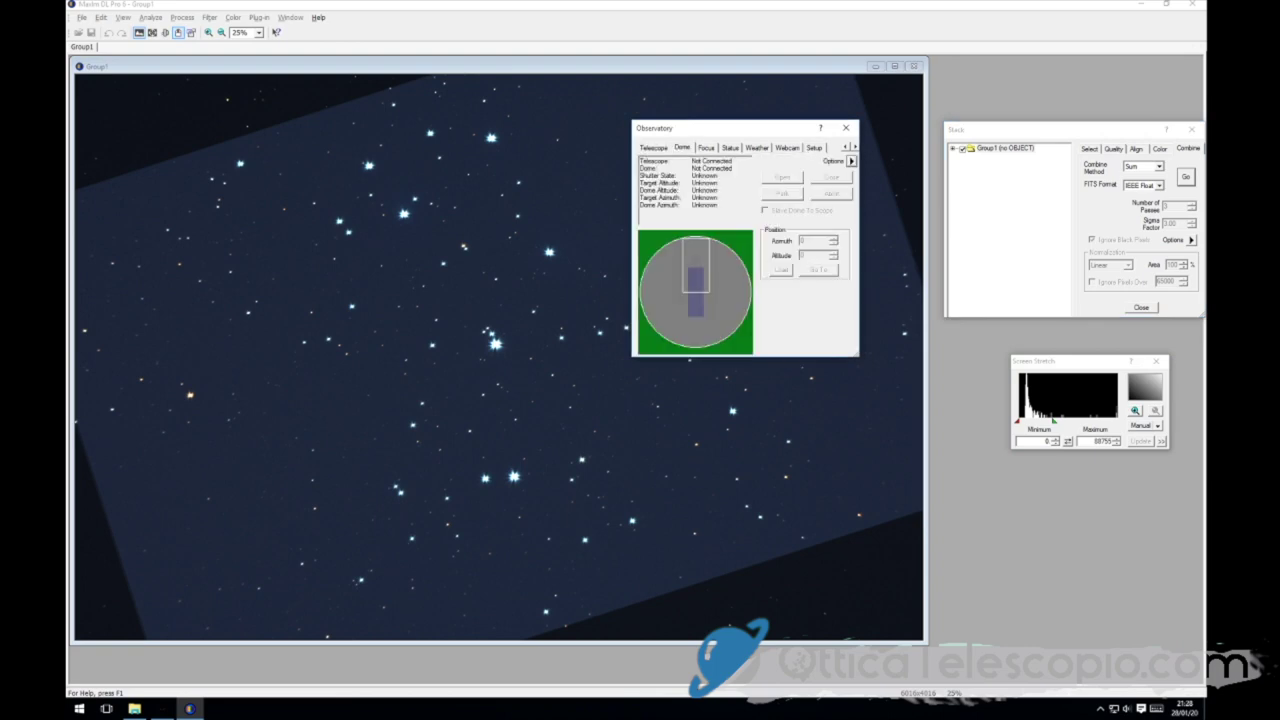
left_click(706, 147)
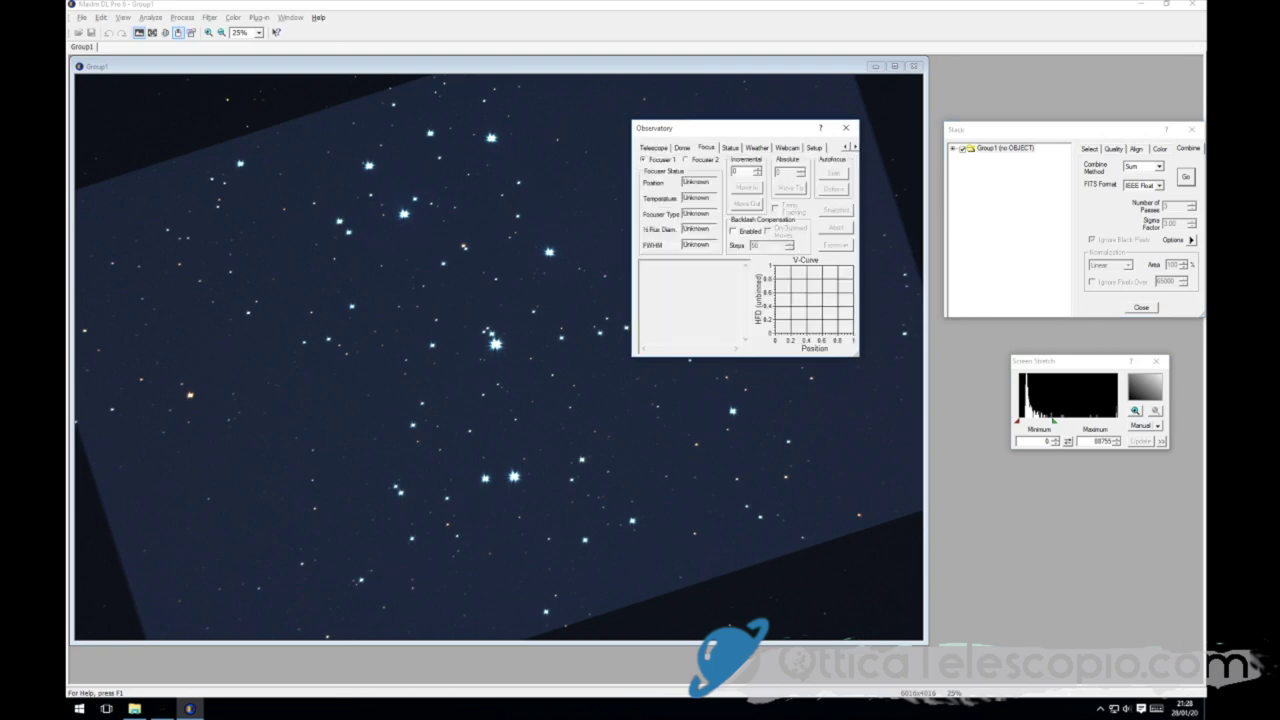
key("ctrl+Tab")
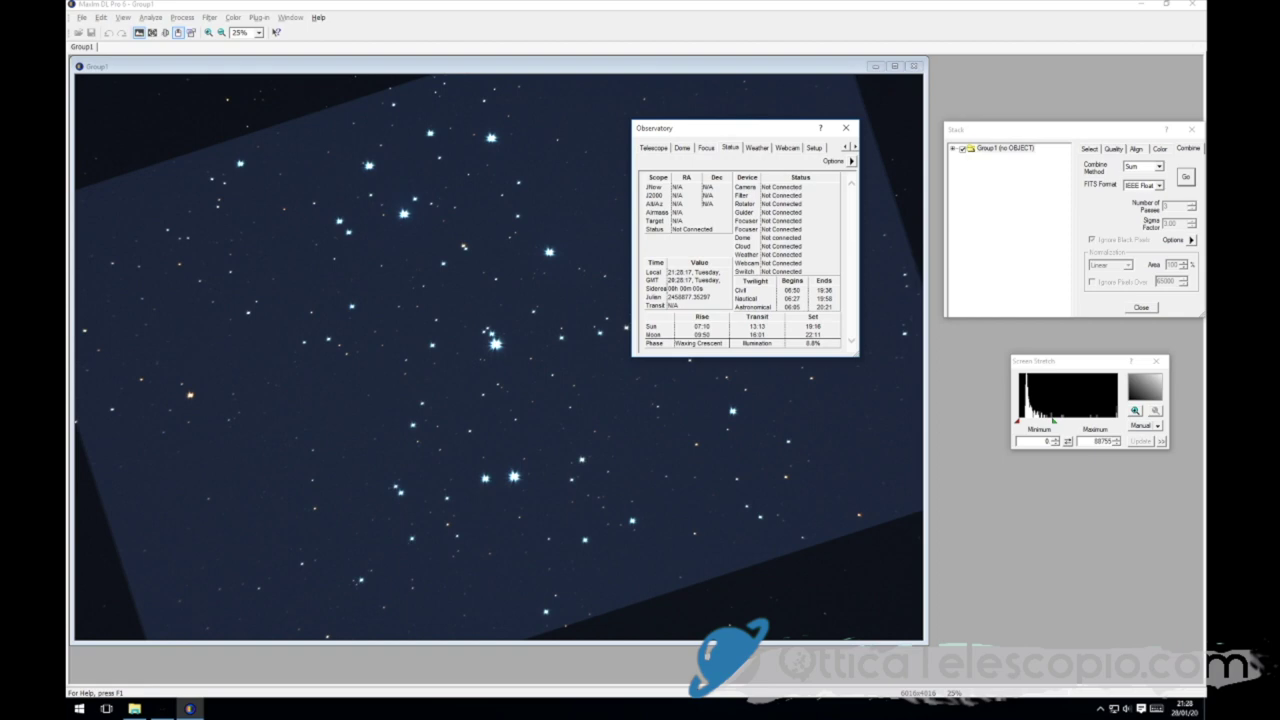
key("ctrl+Tab")
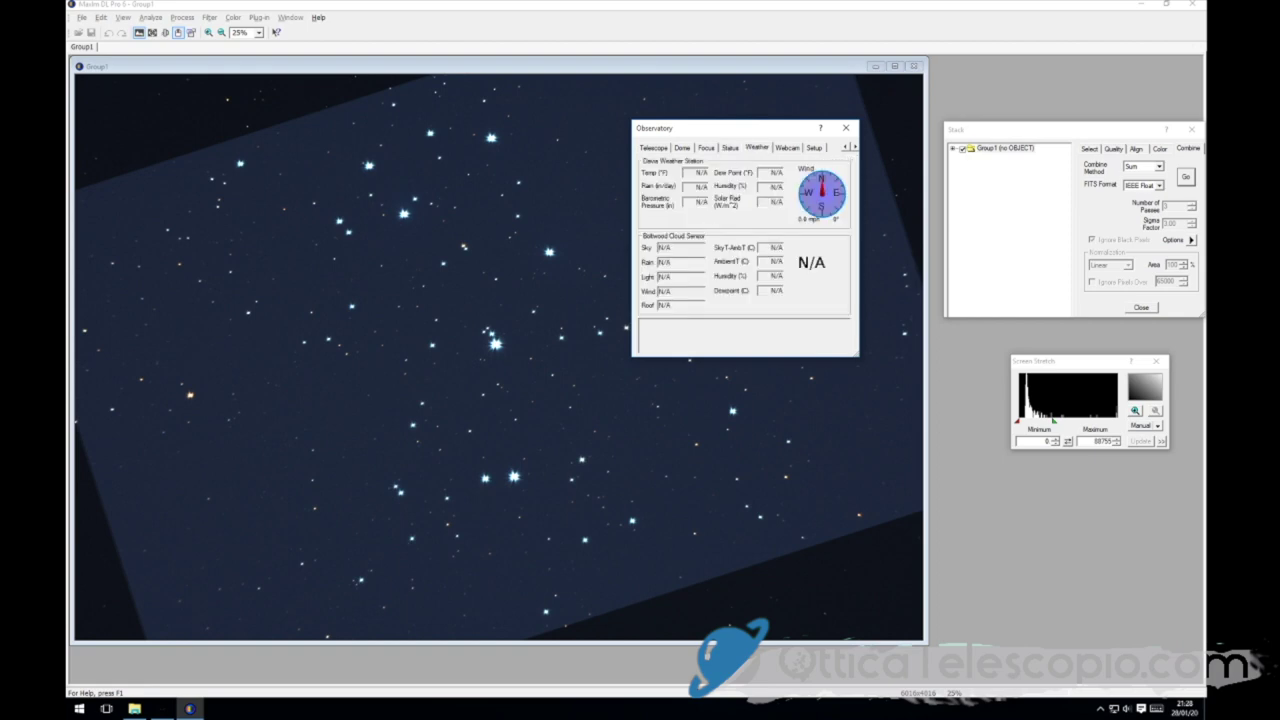
key("ctrl+Tab")
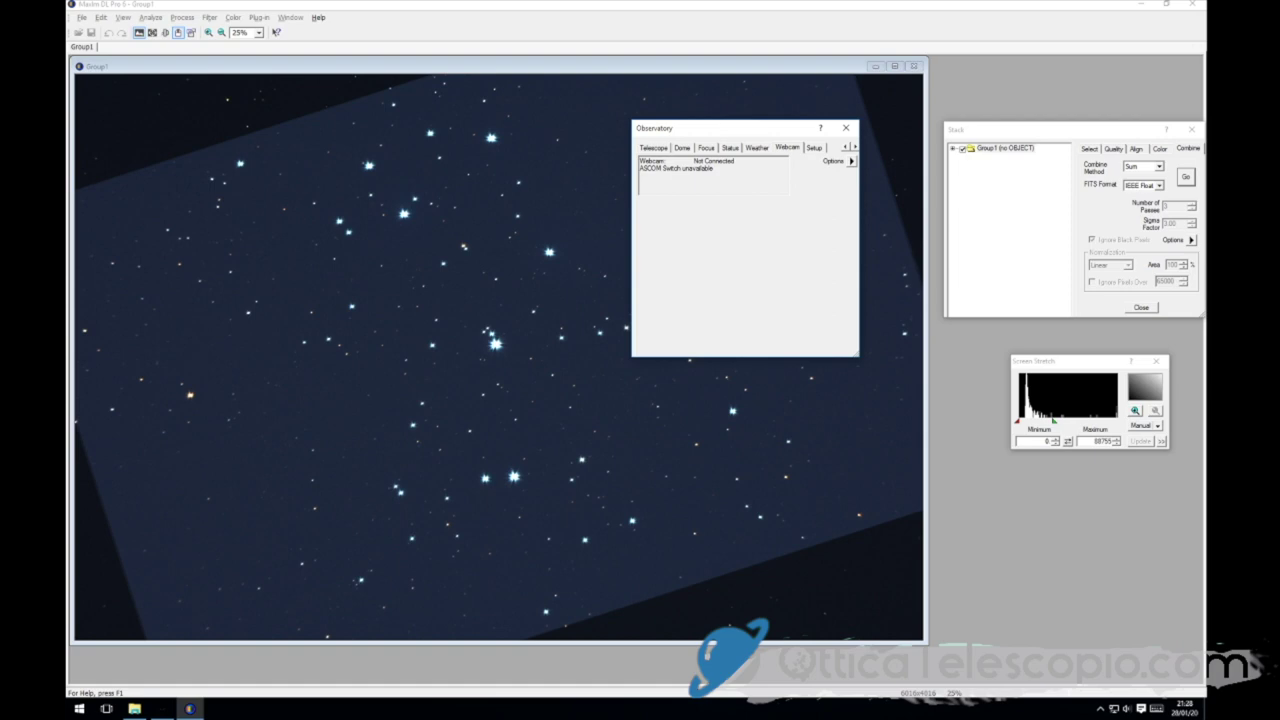
key("ctrl+Tab")
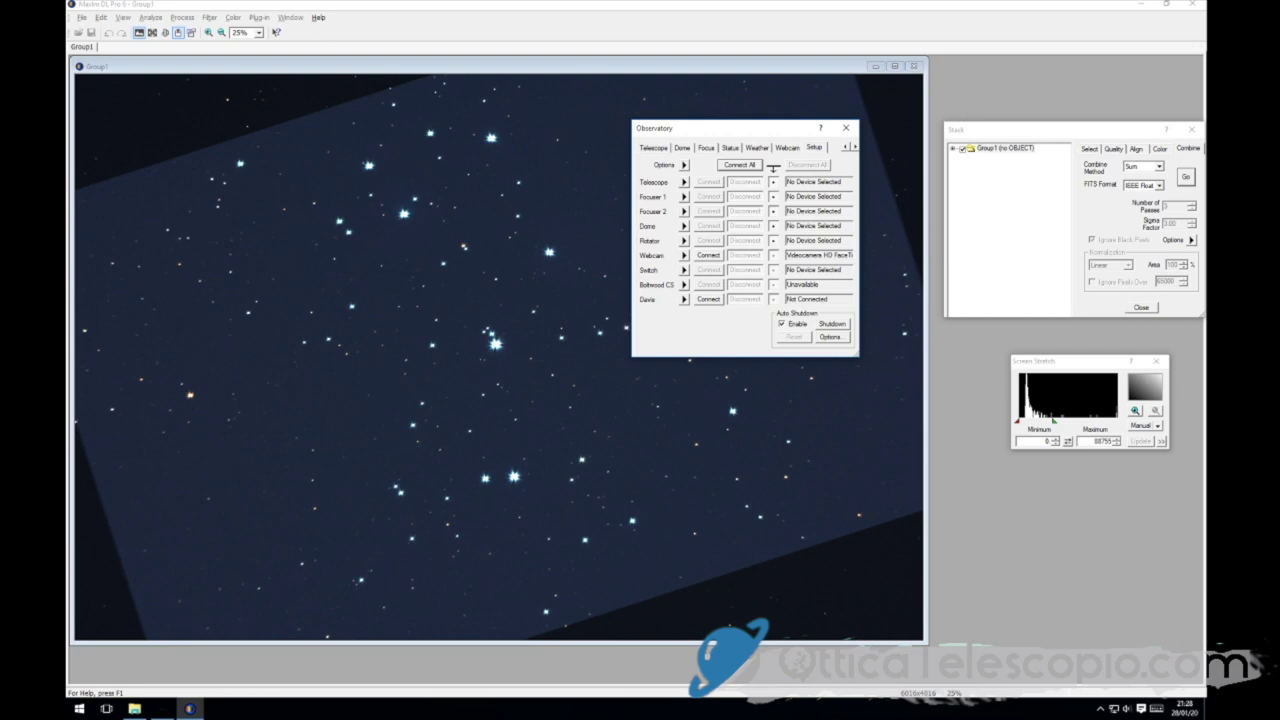
left_click(653, 147)
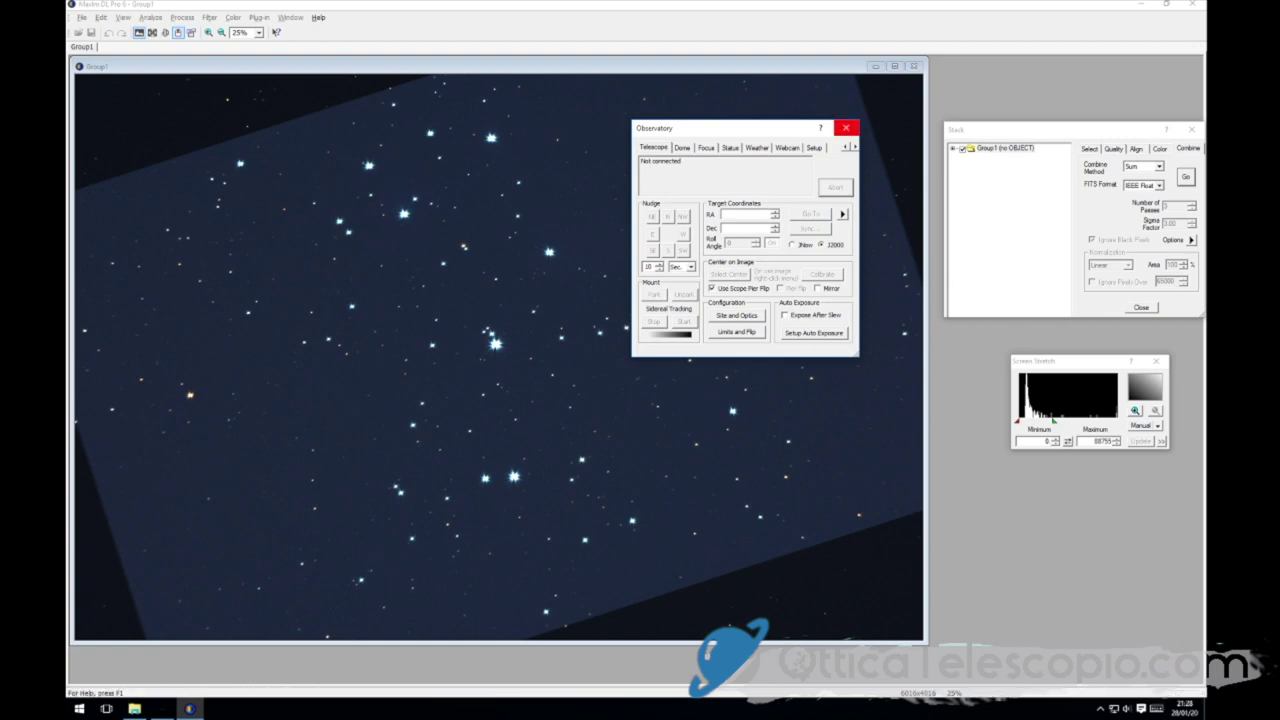
left_click(845, 128)
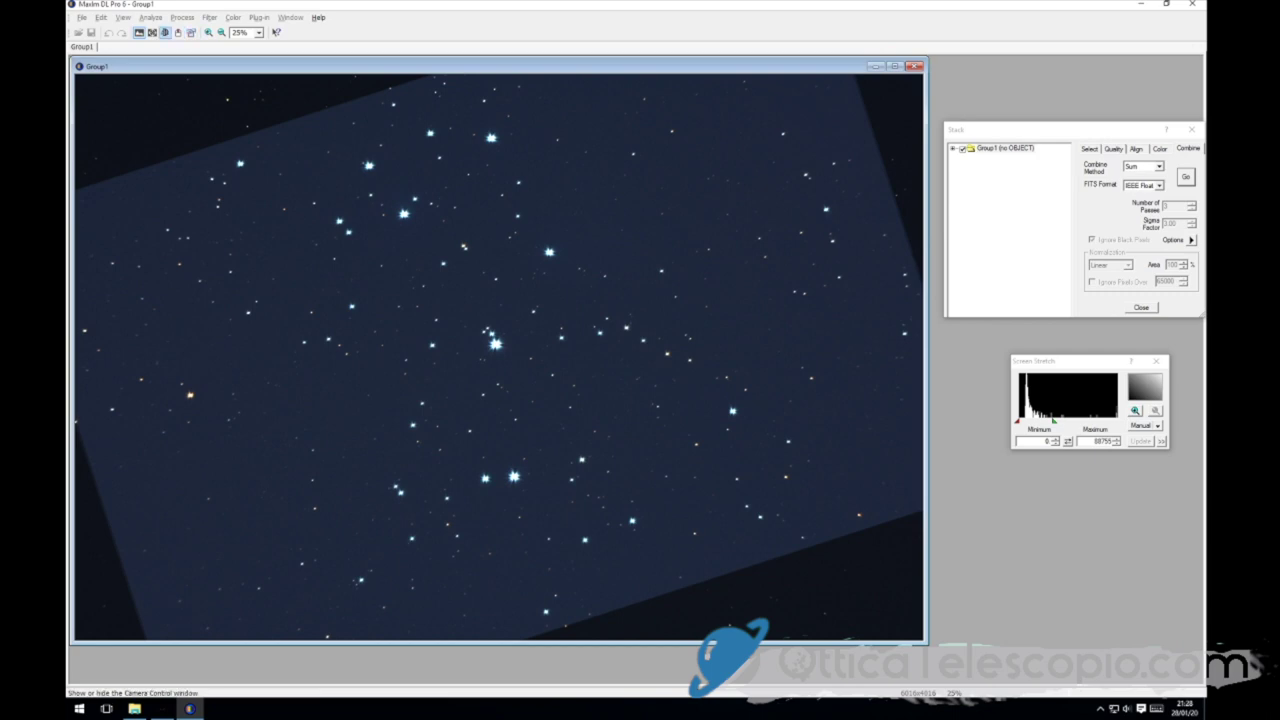
- Toggle the Information window off again, then open Camera Control and move it right
left_click(151, 32)
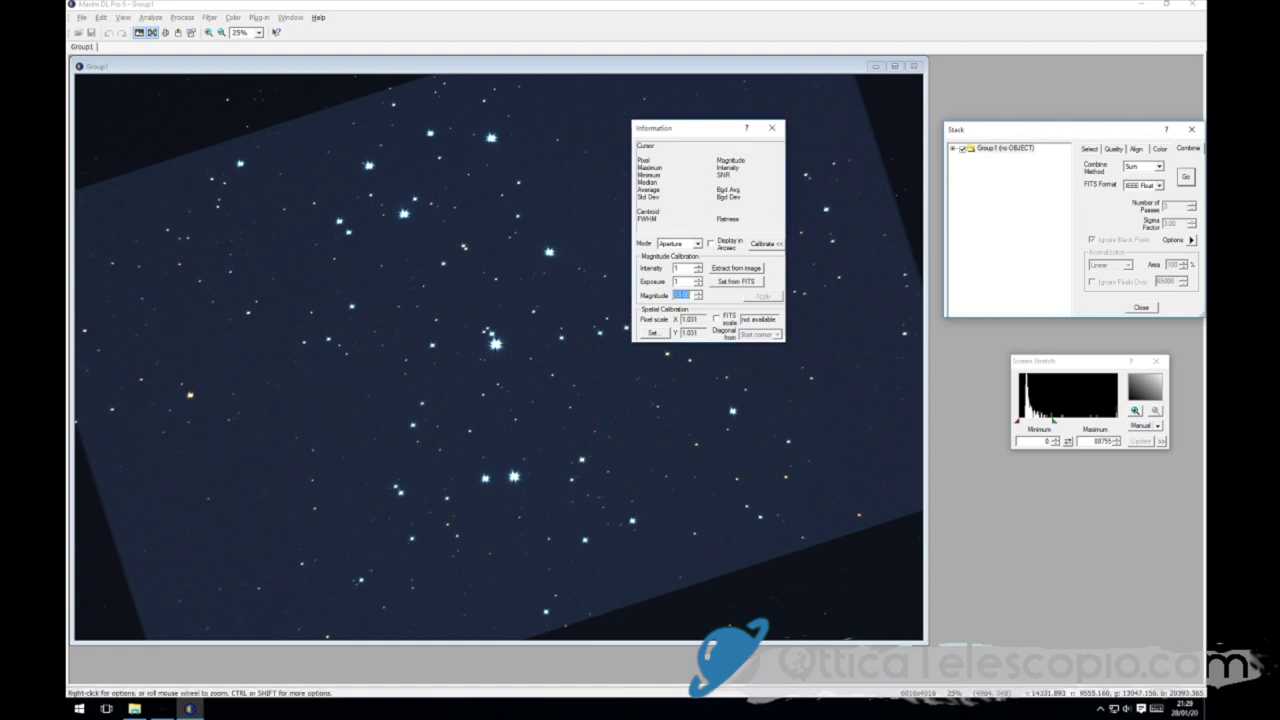
left_click(772, 128)
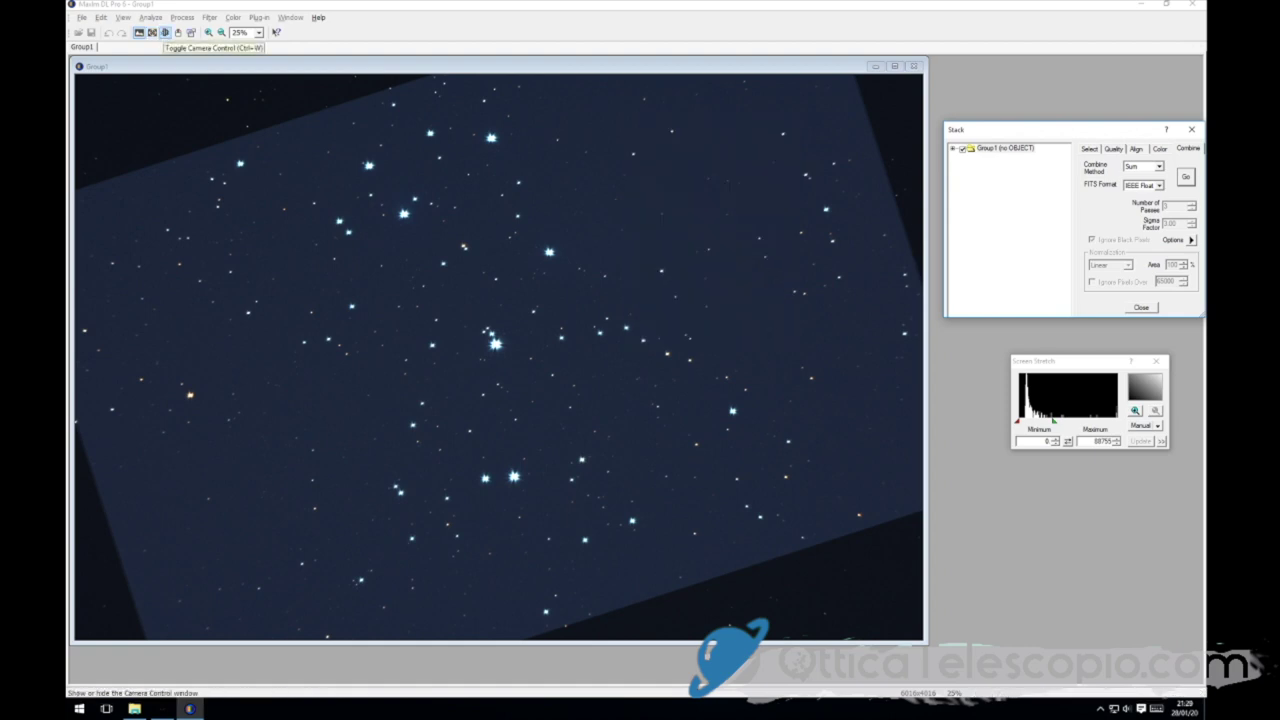
left_click(166, 33)
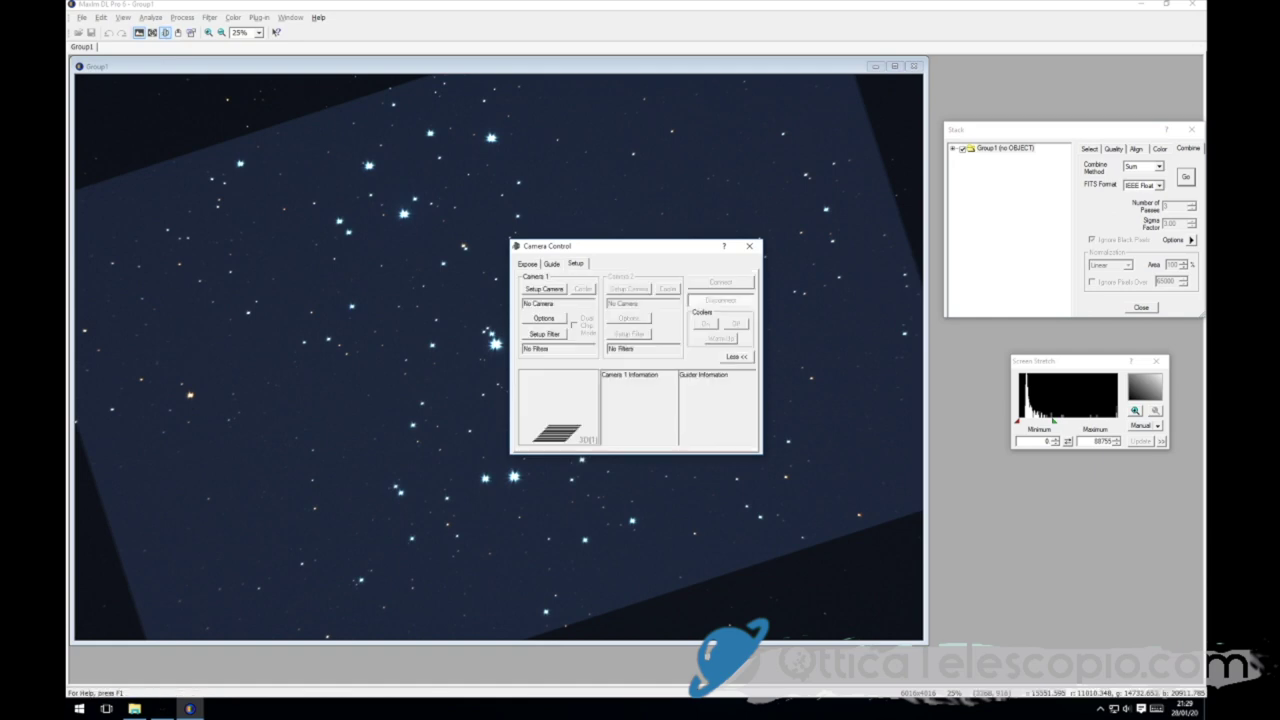
left_click_drag(600, 245, 841, 248)
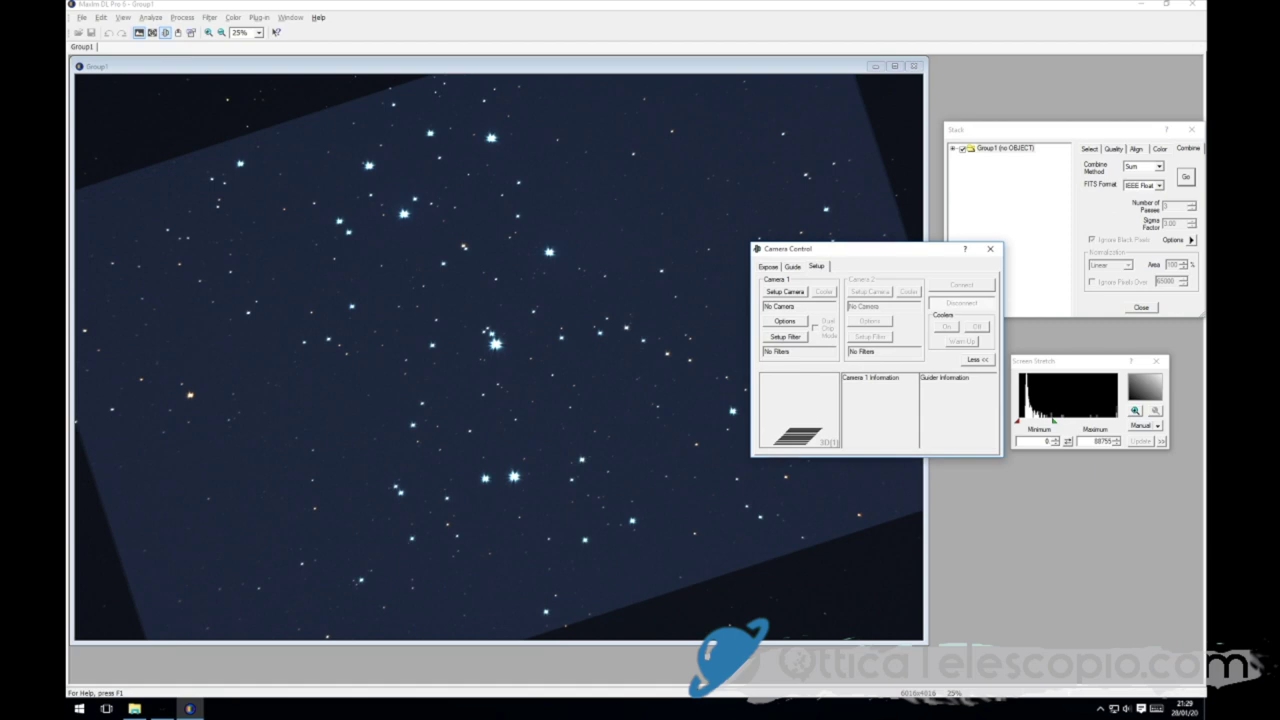
- Review the Camera Control Expose and Guide pages, then return to Setup
left_click(768, 266)
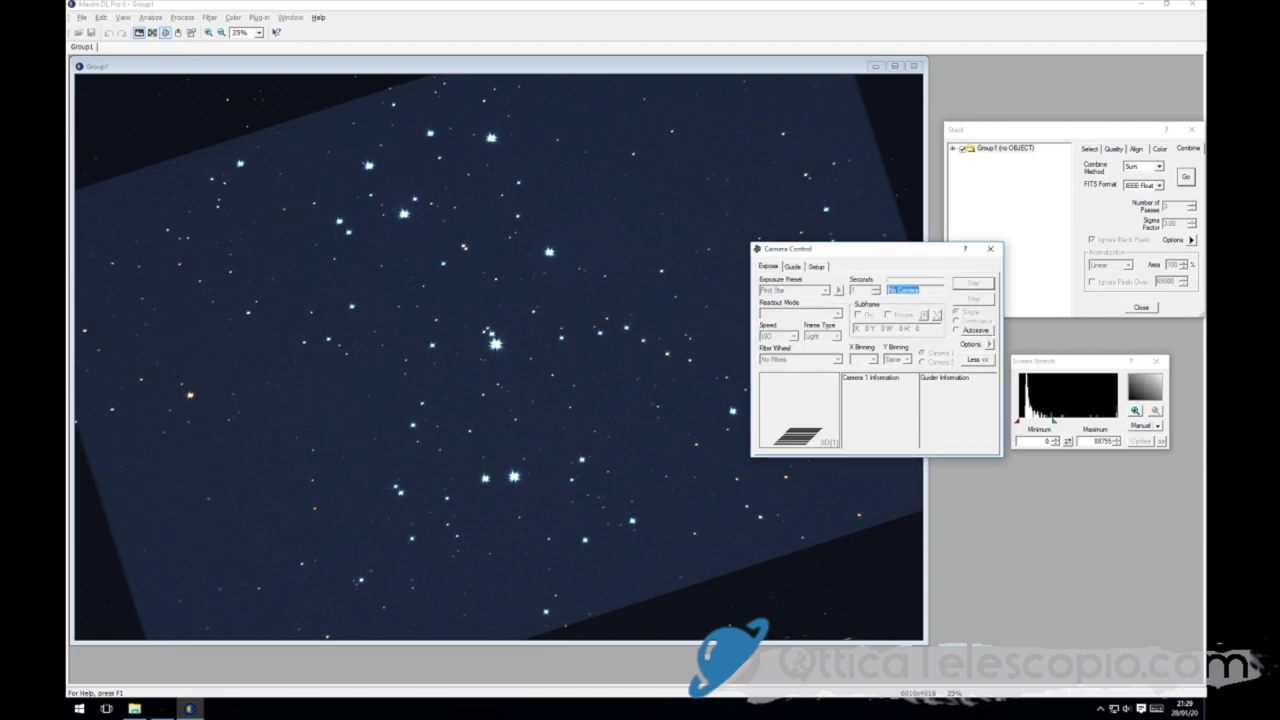
left_click(792, 266)
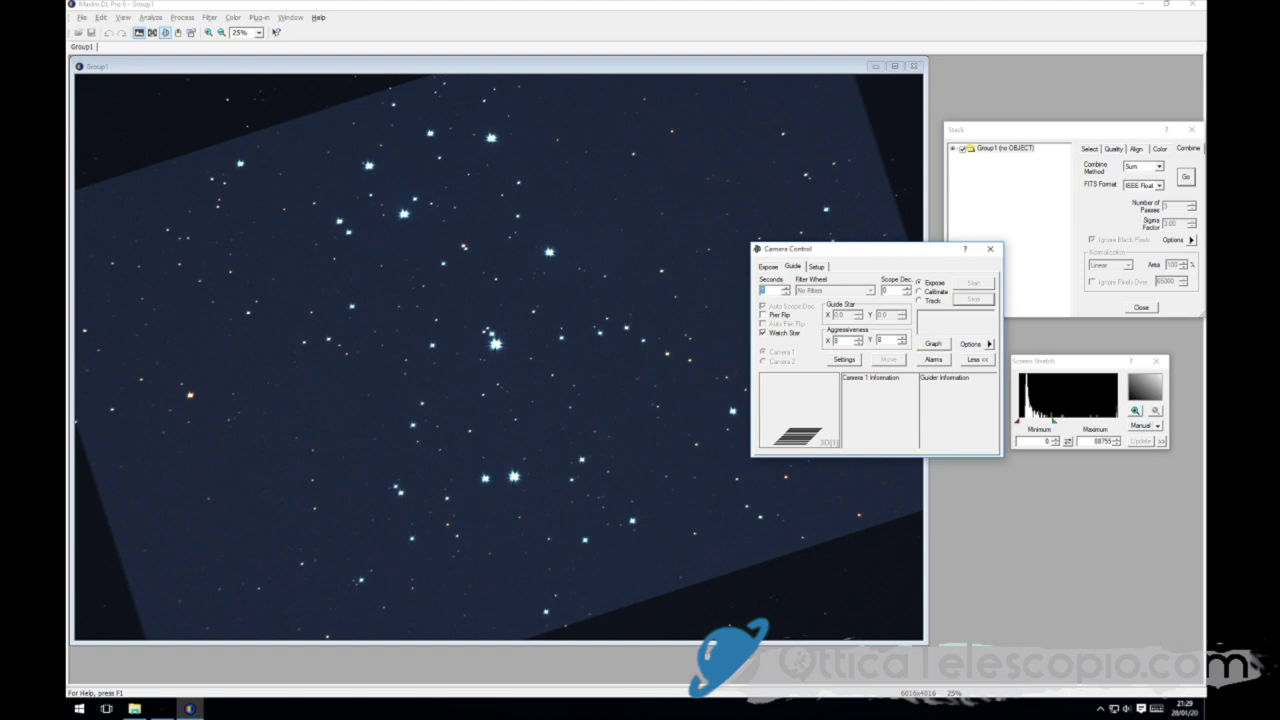
left_click(816, 266)
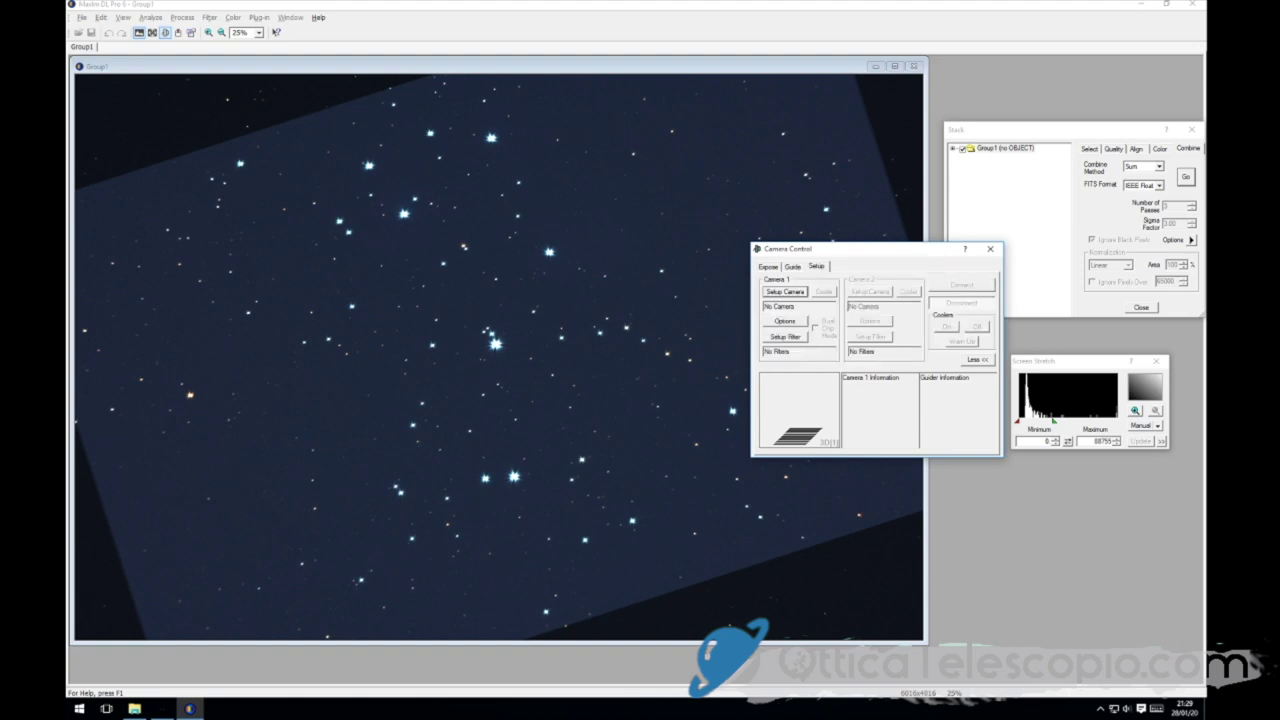
- Browse the Setup Camera model list, cancel without choosing a camera, and close Camera Control
left_click(785, 291)
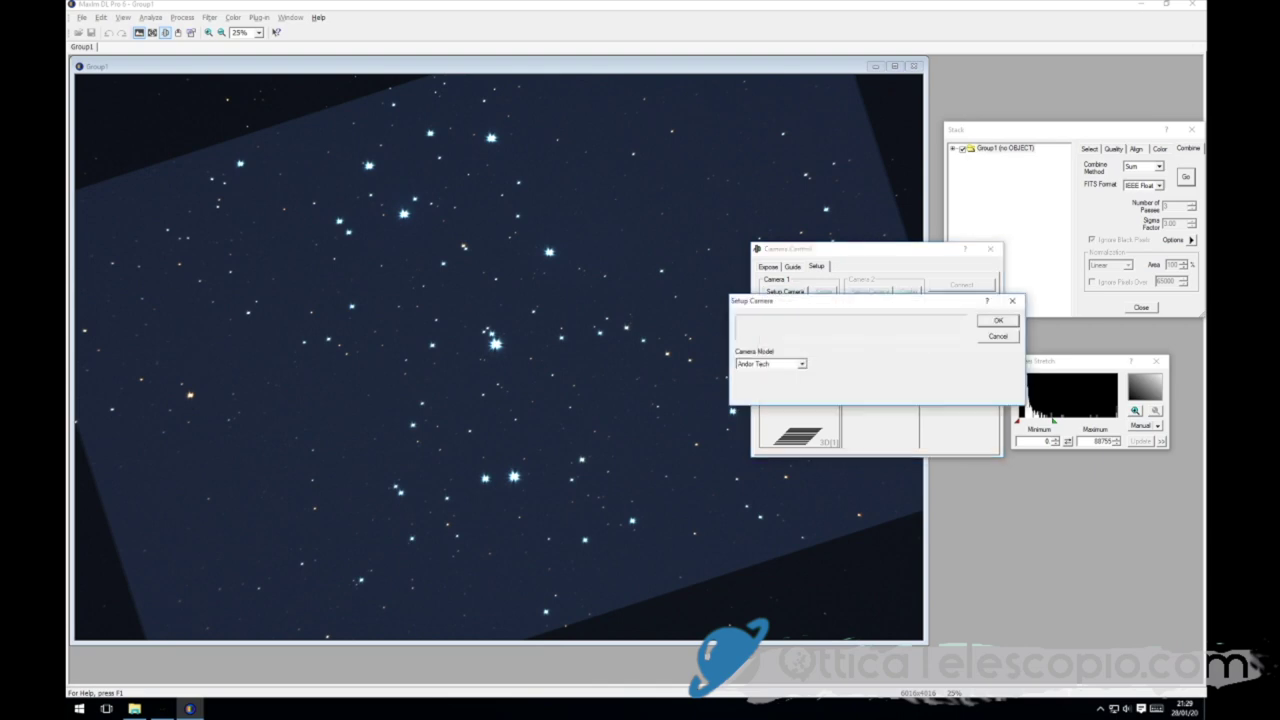
left_click(801, 364)
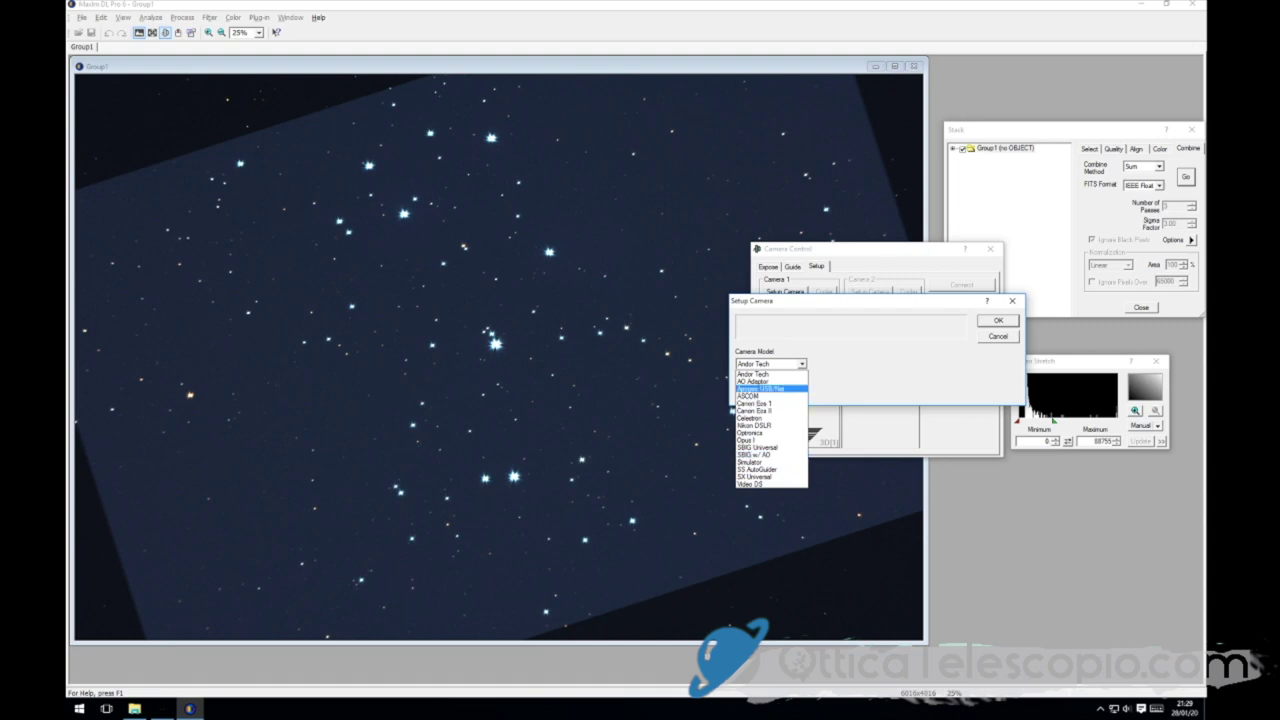
key("Escape")
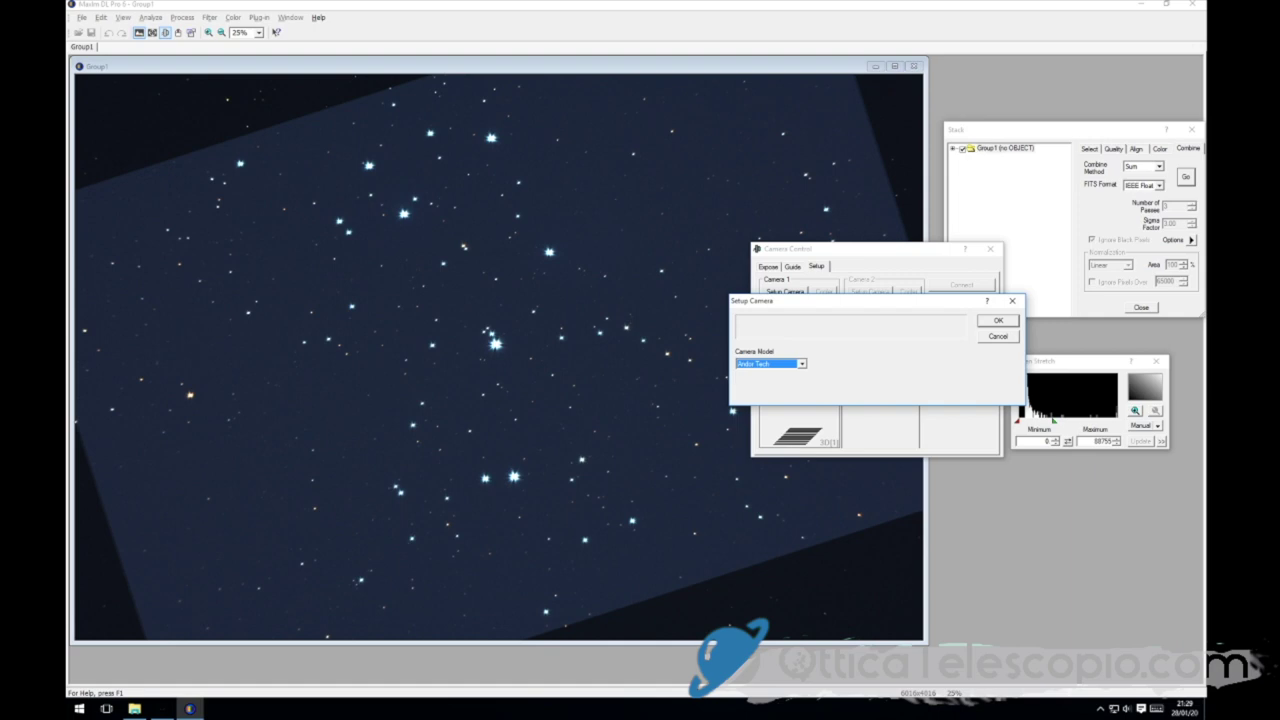
key("Escape")
left_click(990, 248)
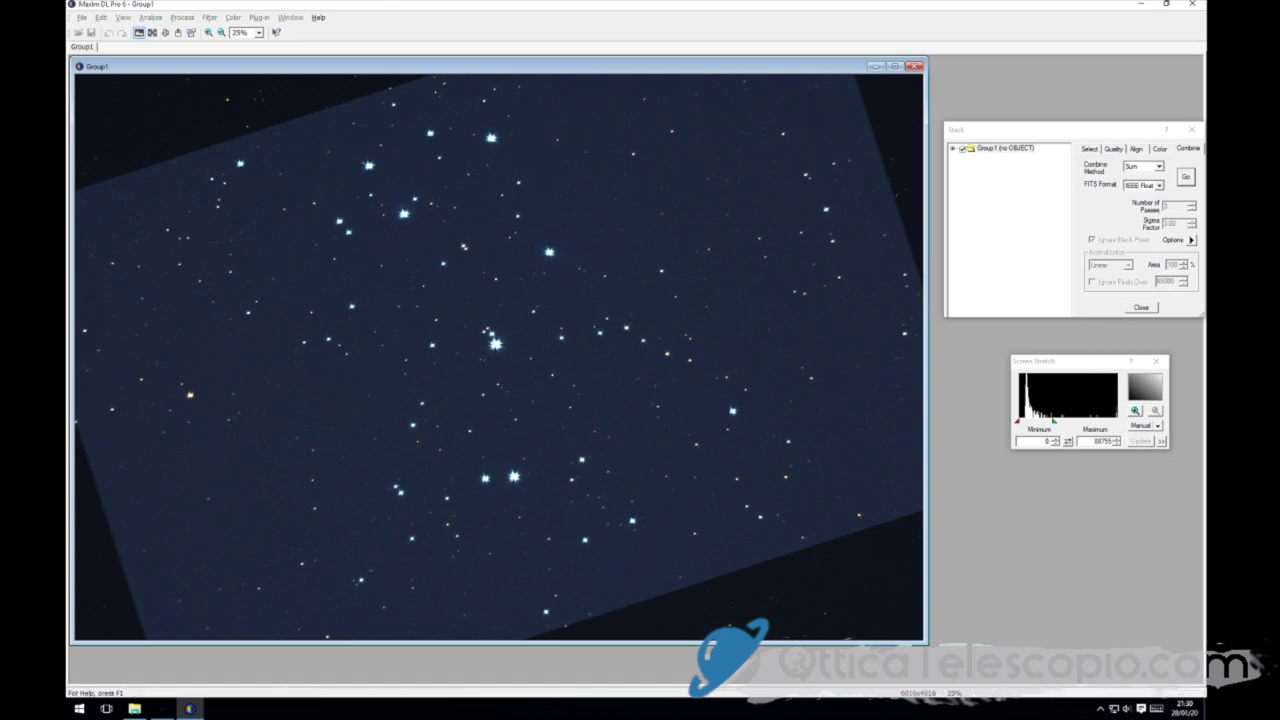
- Lower the Screen Stretch maximum, zoom out to 17%, and resize the Group1 window to fit
left_click_drag(1053, 421, 1042, 421)
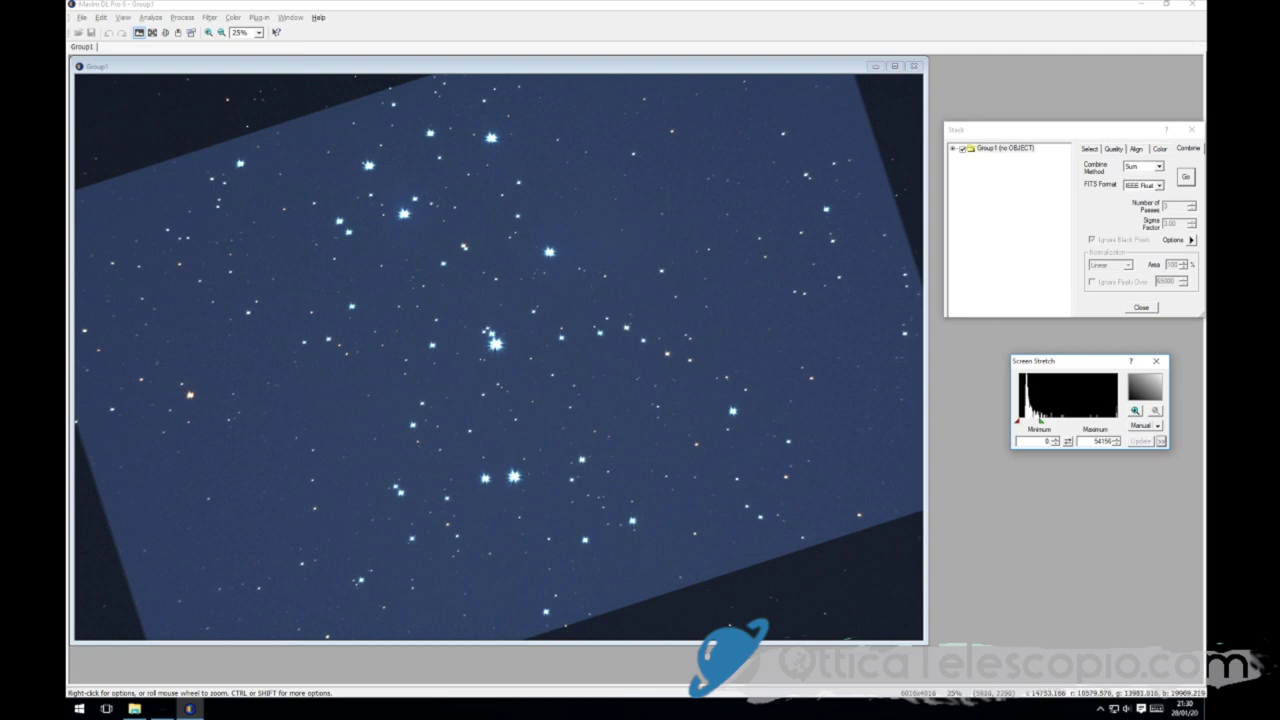
scroll(760, 420, "down", 1)
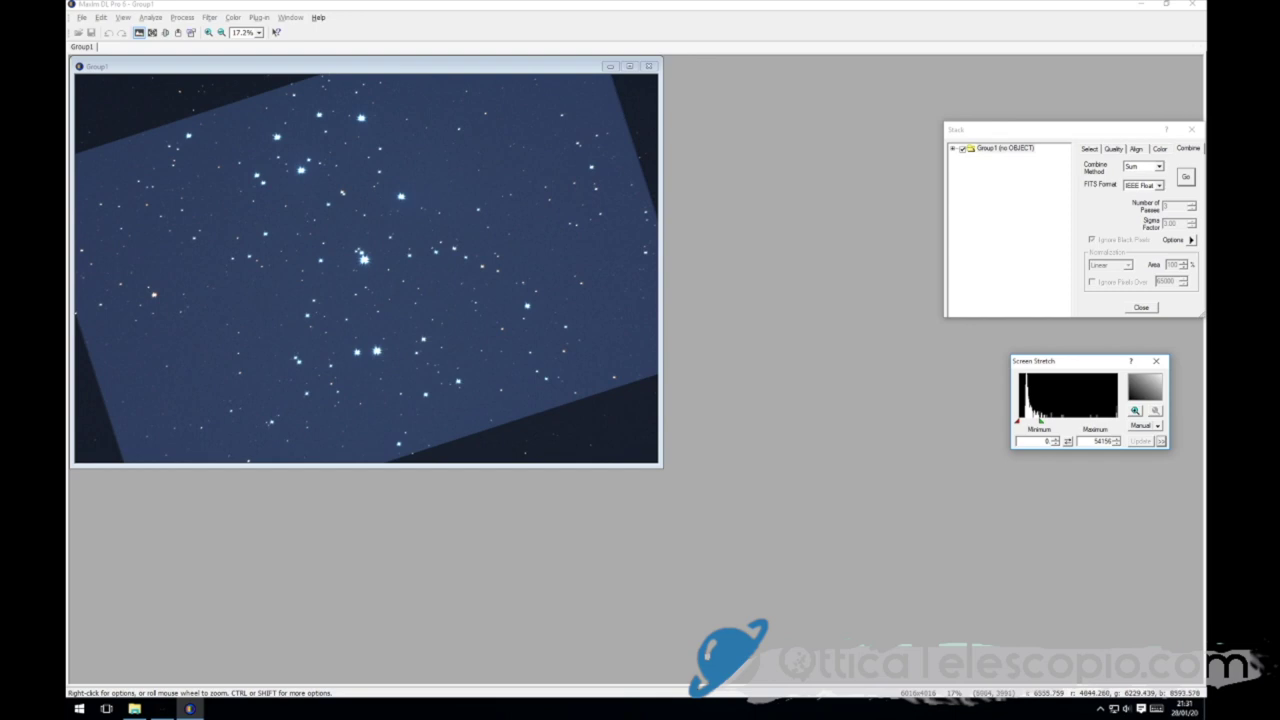
left_click_drag(661, 465, 784, 551)
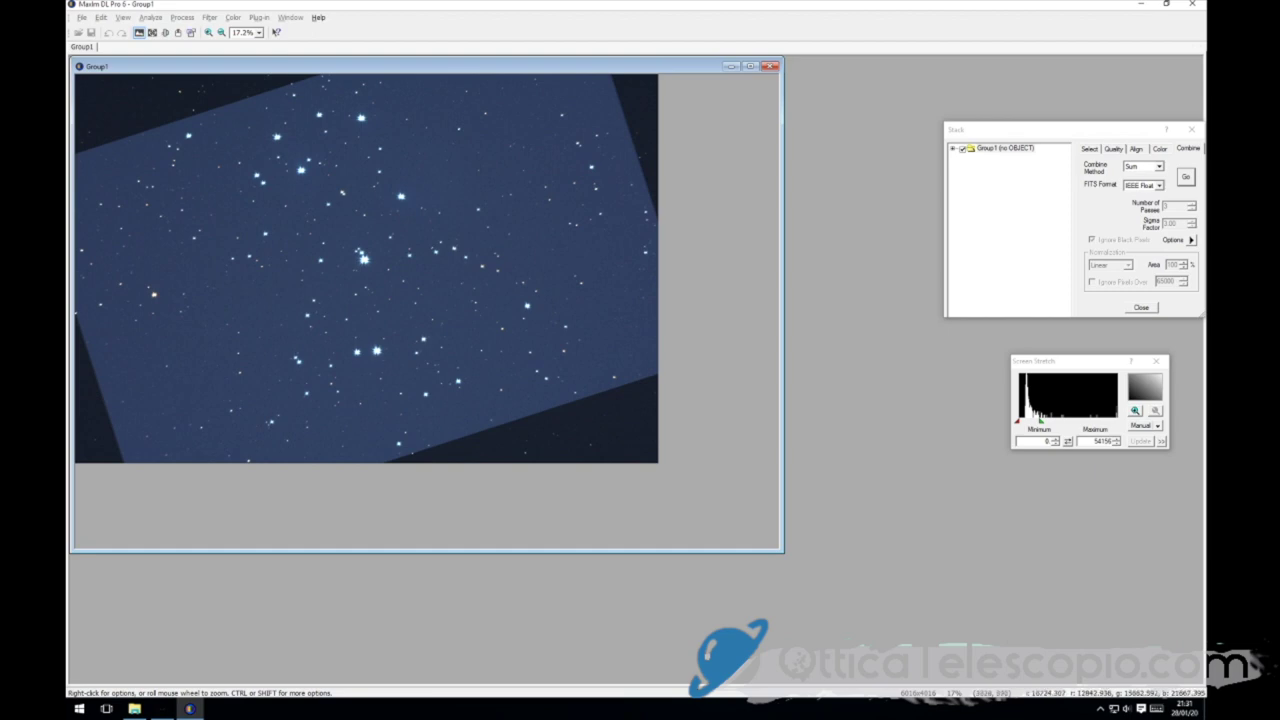
mouse_move(783, 551)
left_mouse_down()
mouse_move(748, 485)
mouse_move(664, 469)
left_mouse_up()
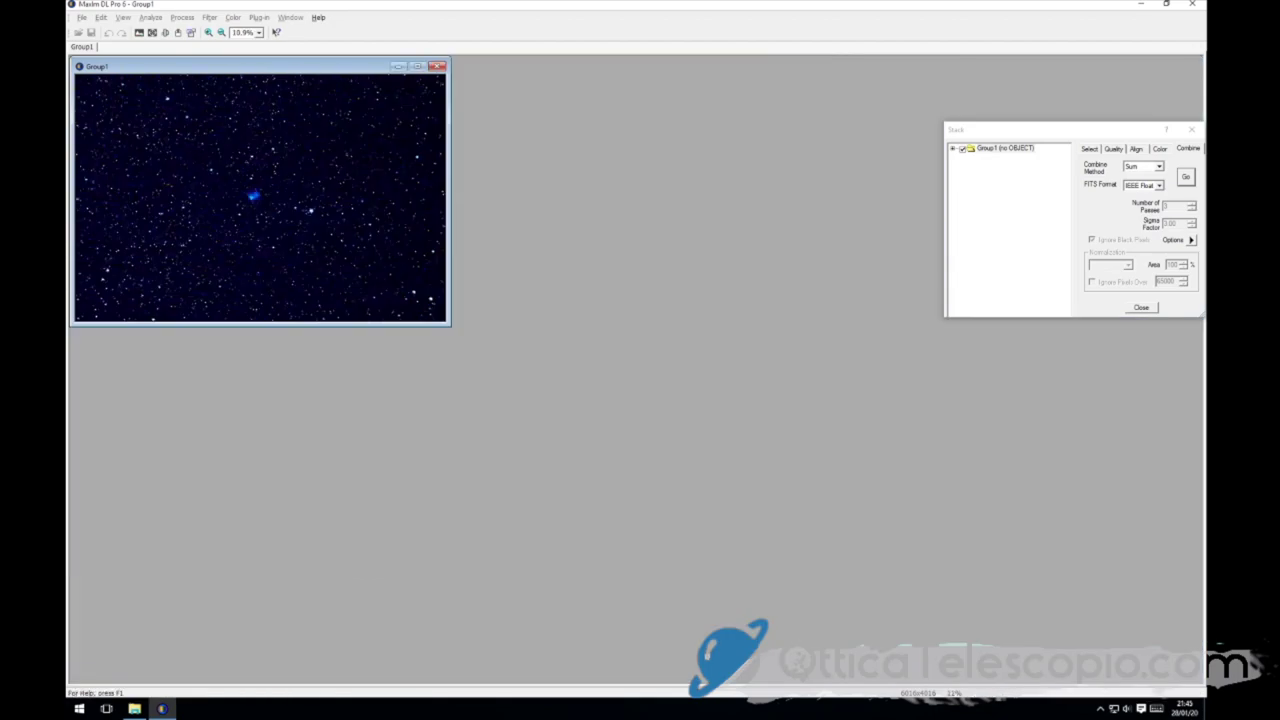
- Show the stacked image at 25% zoom and reposition its window
key("minus")
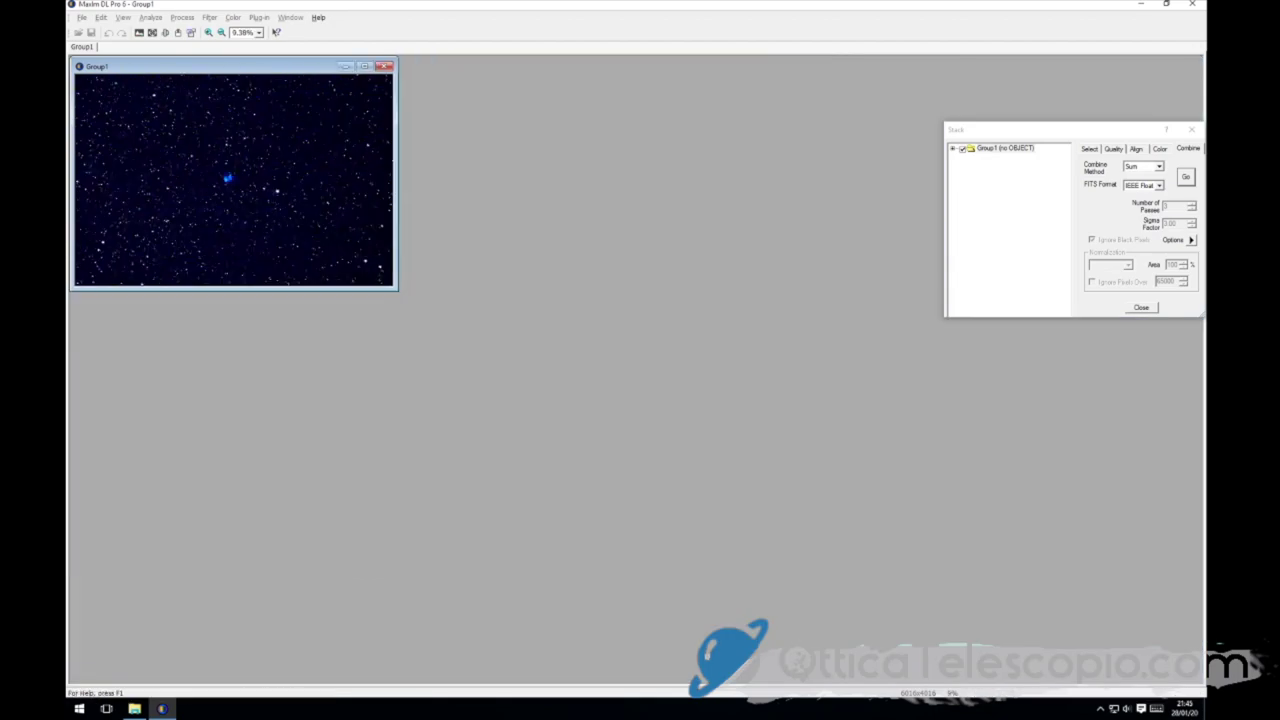
left_click(258, 32)
left_click(245, 60)
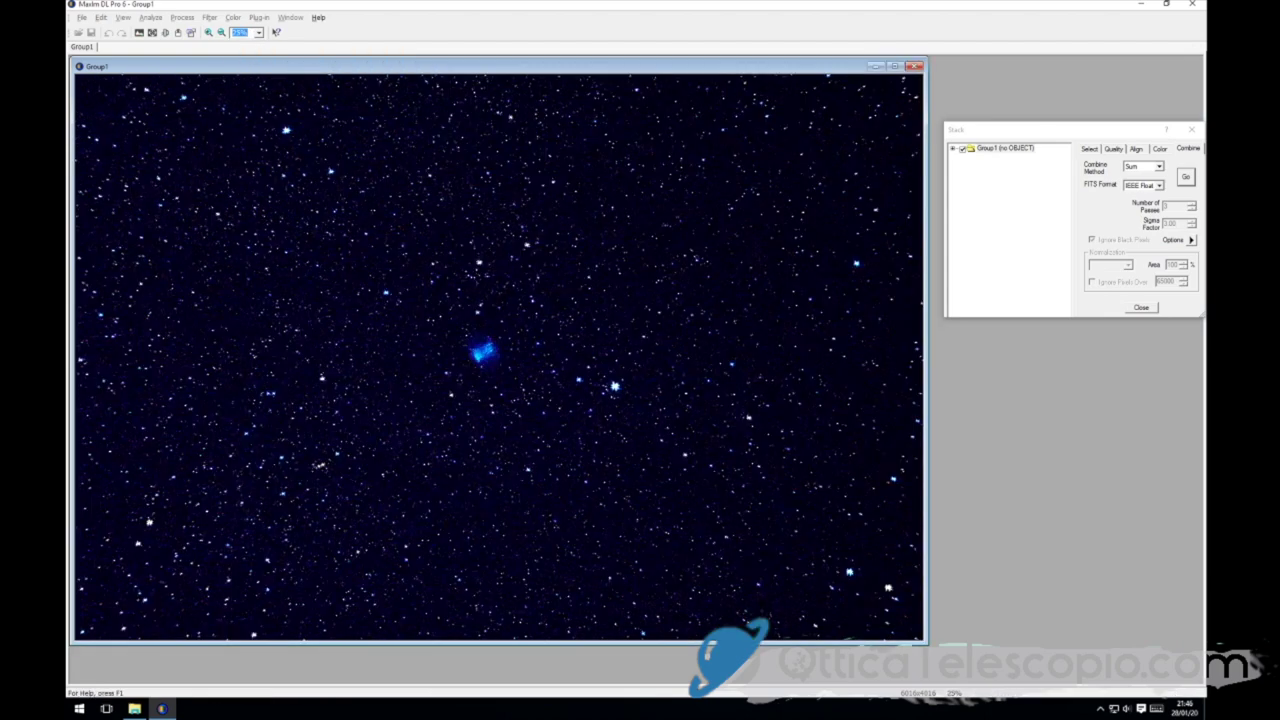
mouse_move(400, 66)
left_mouse_down()
mouse_move(705, 194)
mouse_move(405, 67)
left_mouse_up()
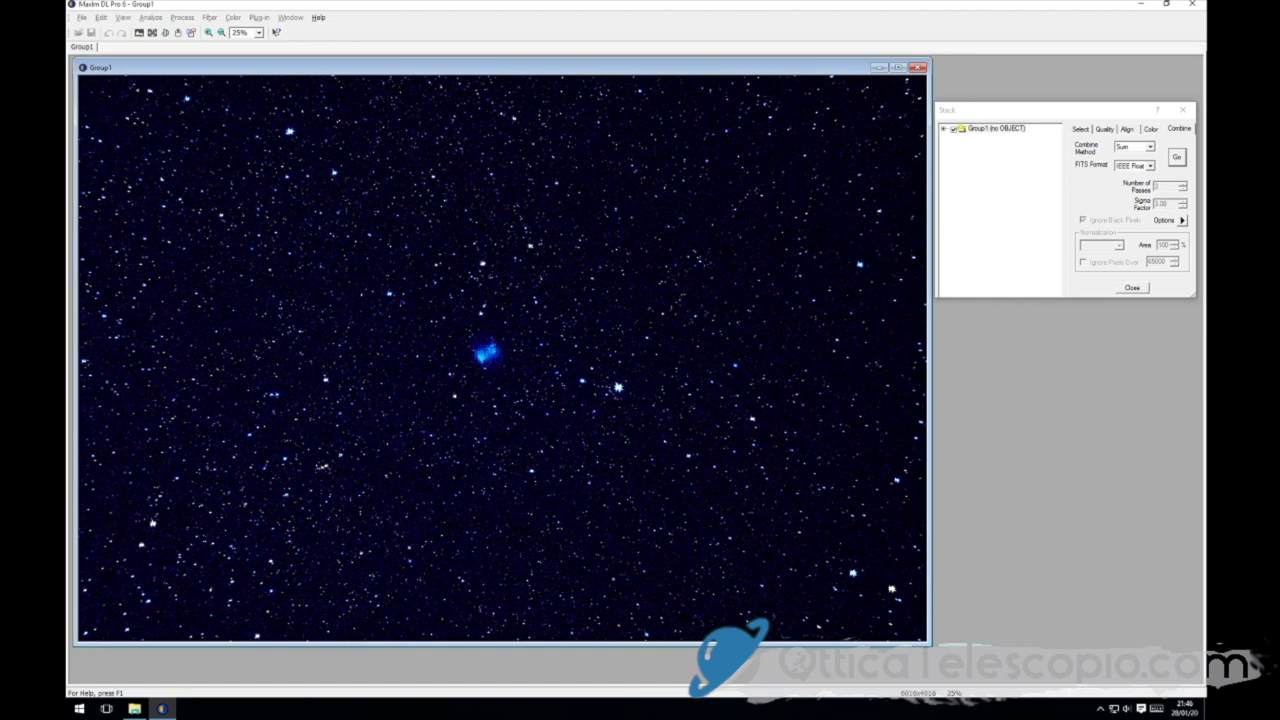
- Review the Stack dialog's file, alignment and combine (Sum) settings, then close it
left_click_drag(1000, 109, 964, 107)
left_click(1090, 127)
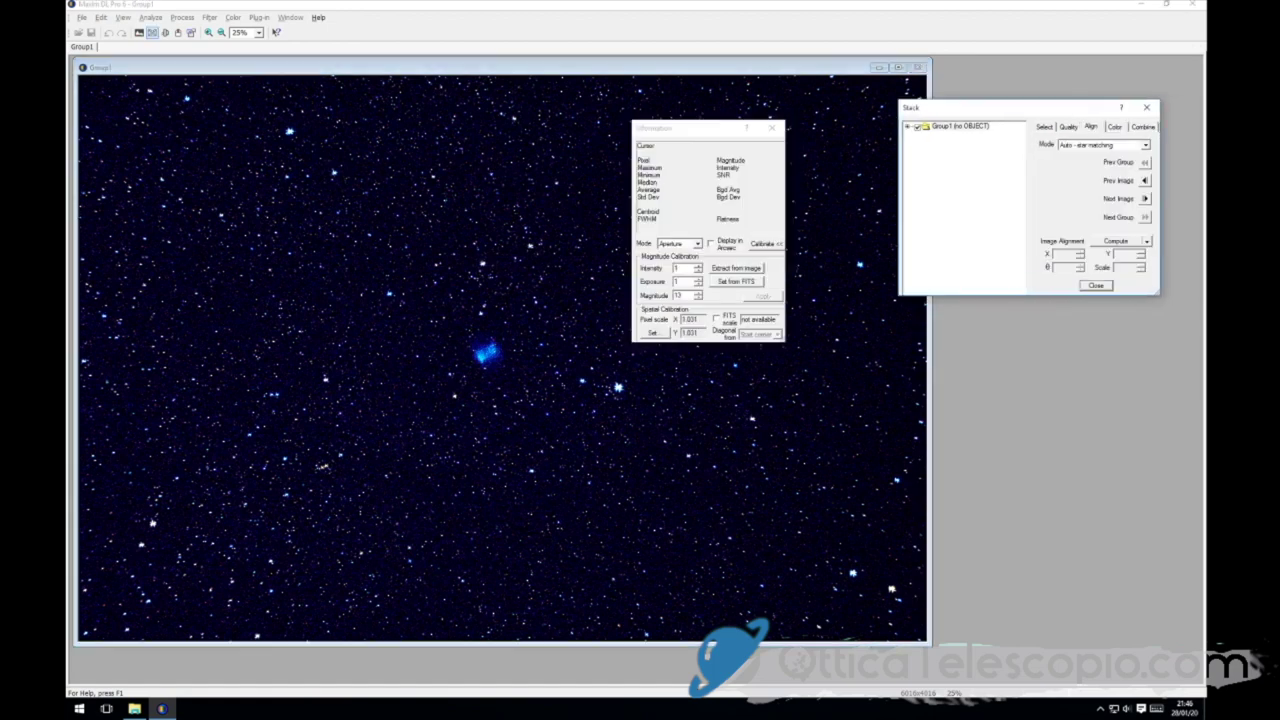
left_click(1068, 127)
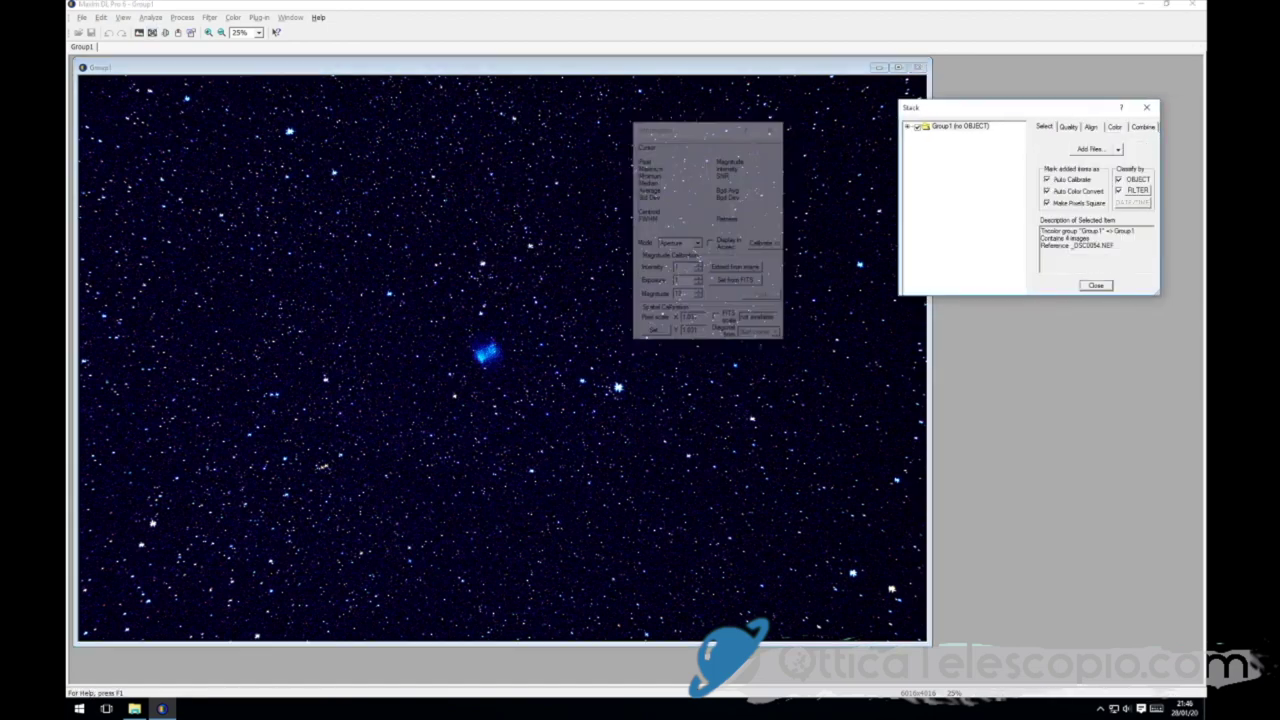
left_click(1090, 127)
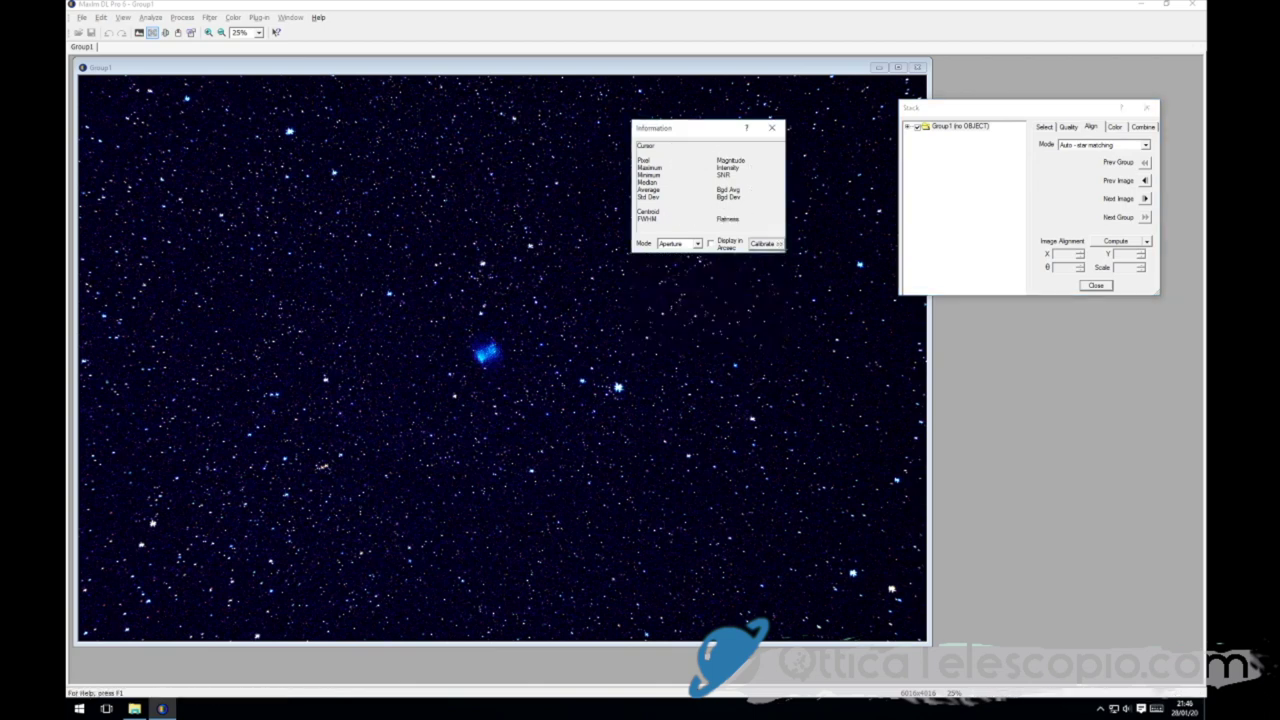
left_click(1045, 127)
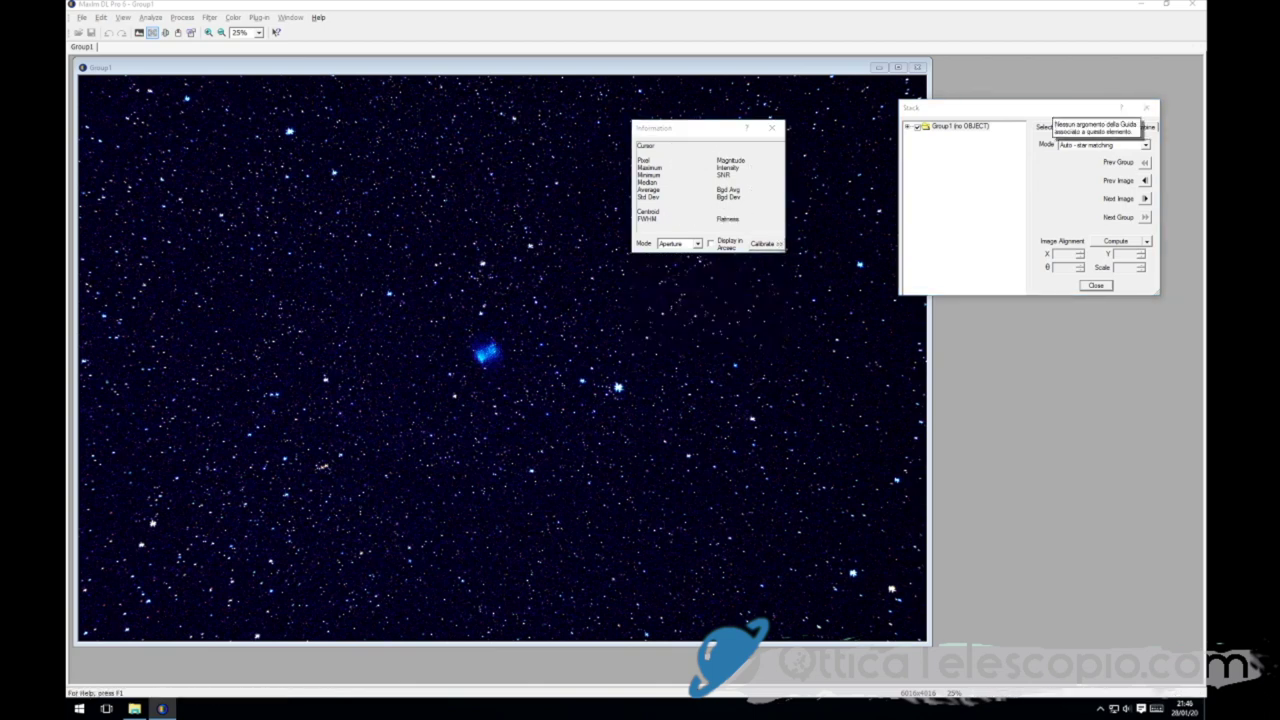
left_click(1143, 126)
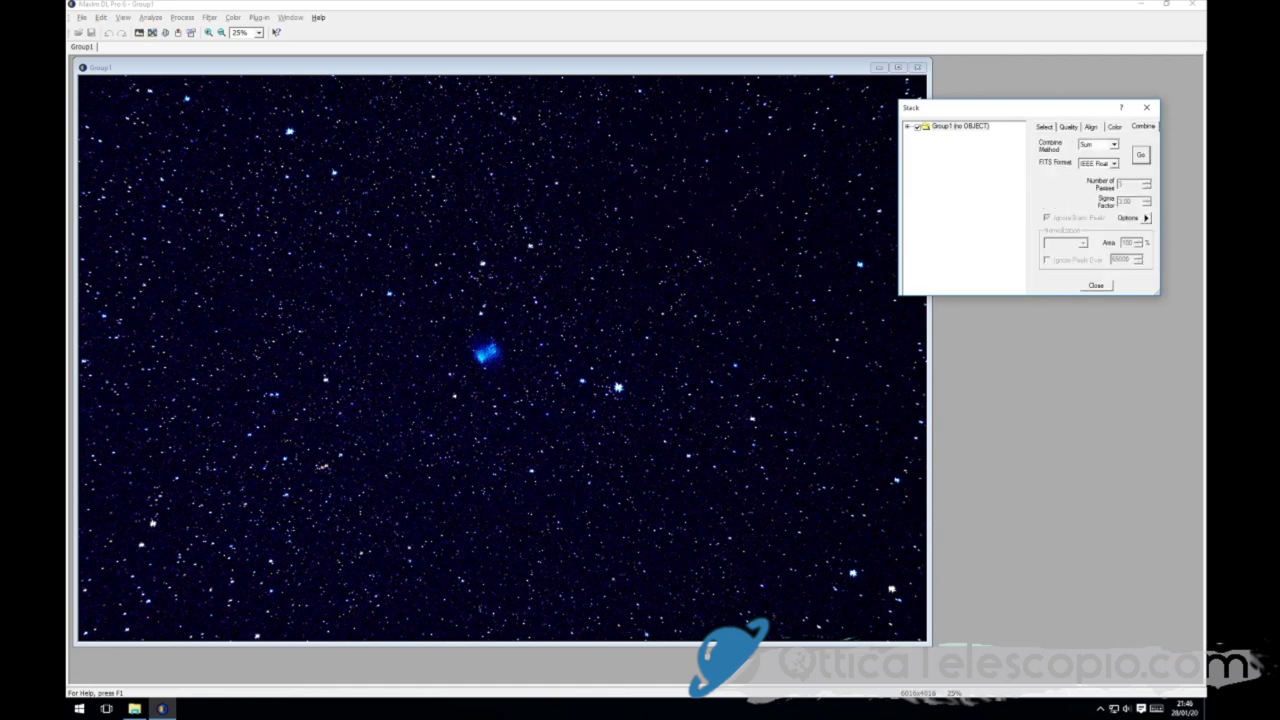
left_click(1096, 285)
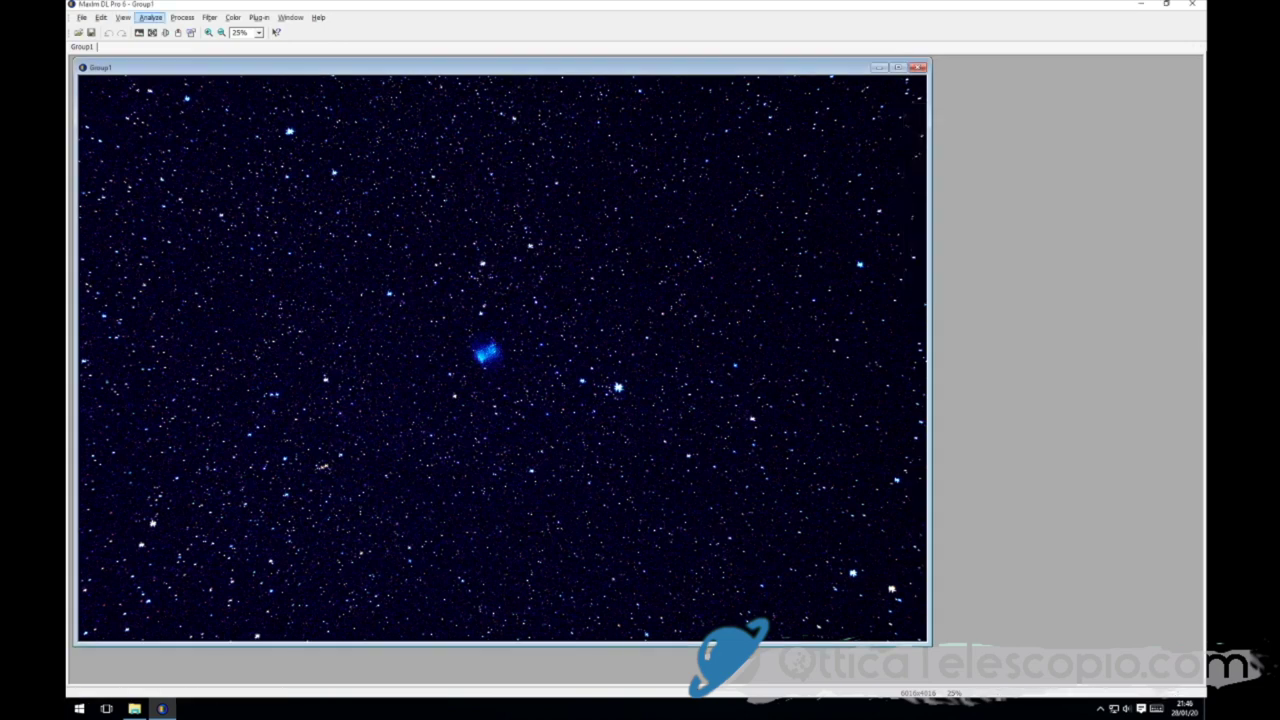
- Preview a full-screen Histogram Specification stretch on the stacked image, then cancel it
left_click(182, 17)
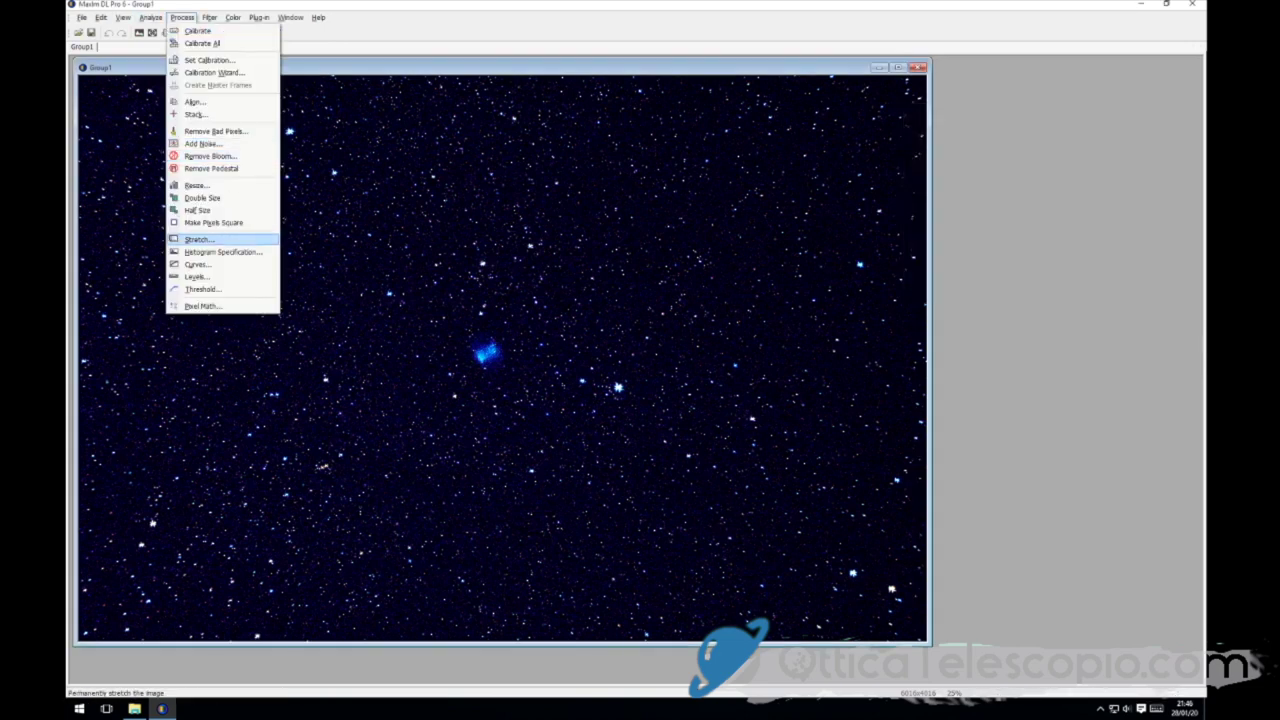
left_click(222, 252)
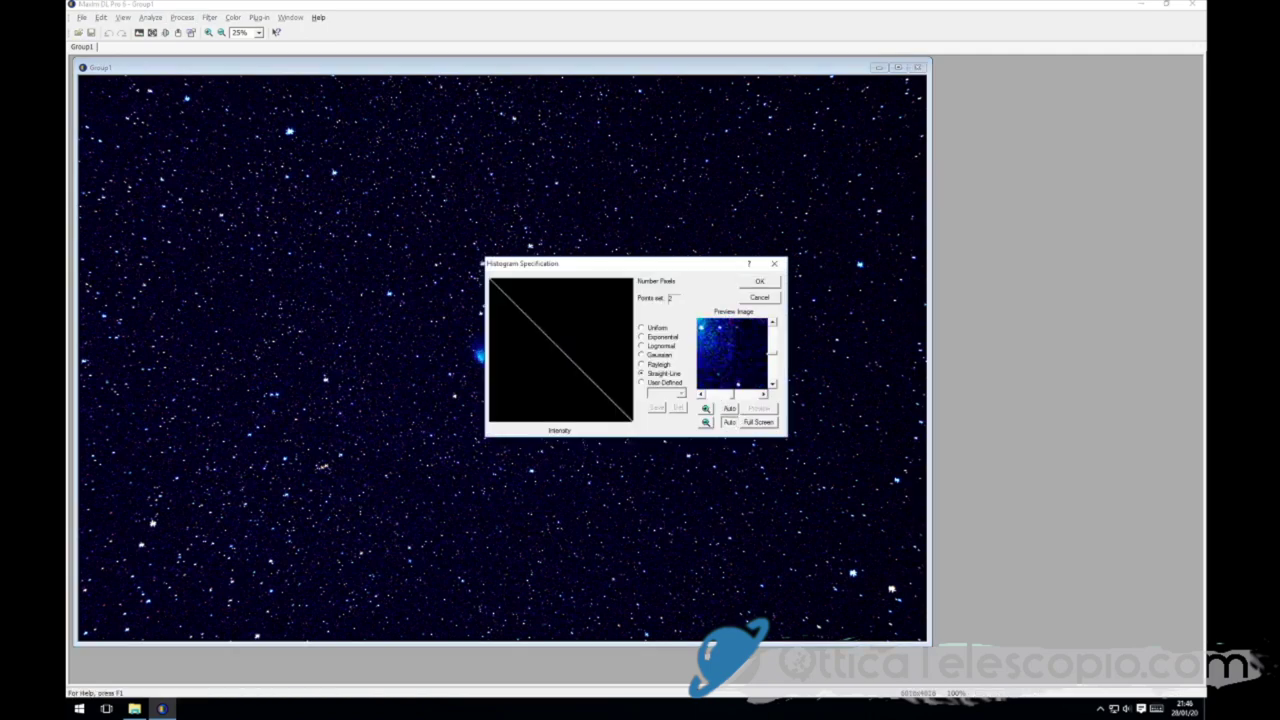
left_click(758, 421)
left_click_drag(681, 266, 1001, 236)
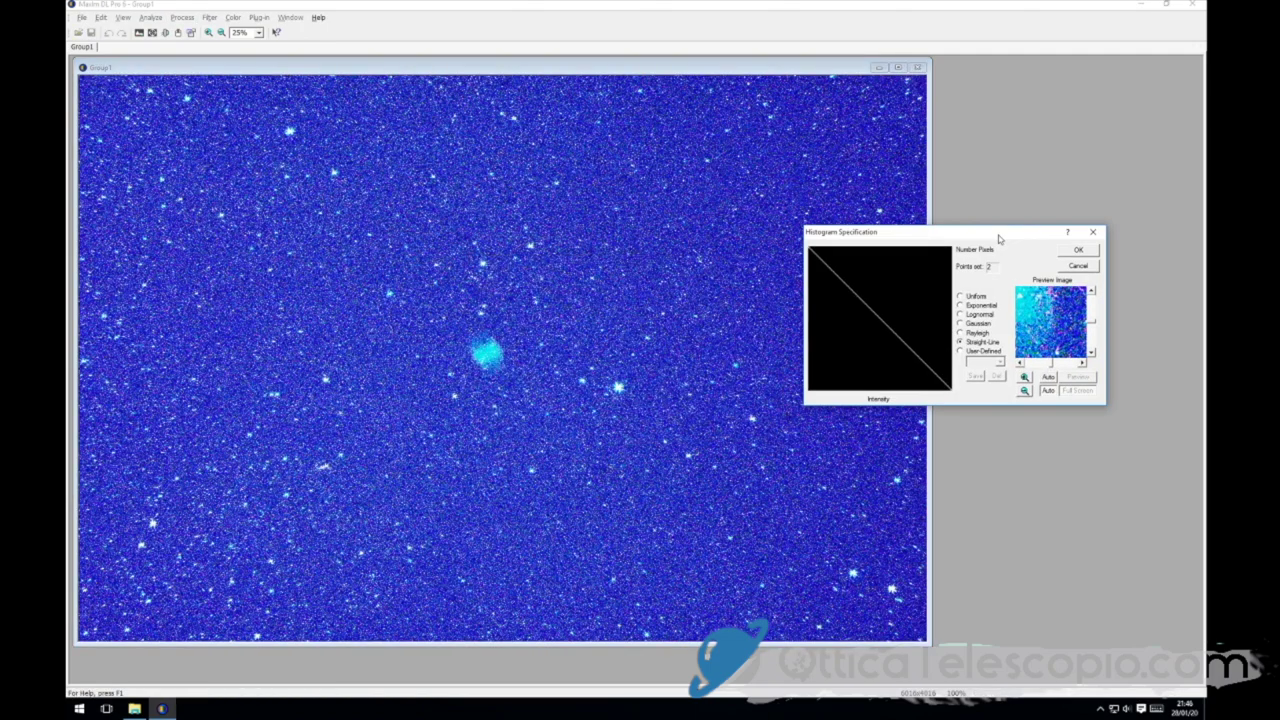
left_click(1094, 232)
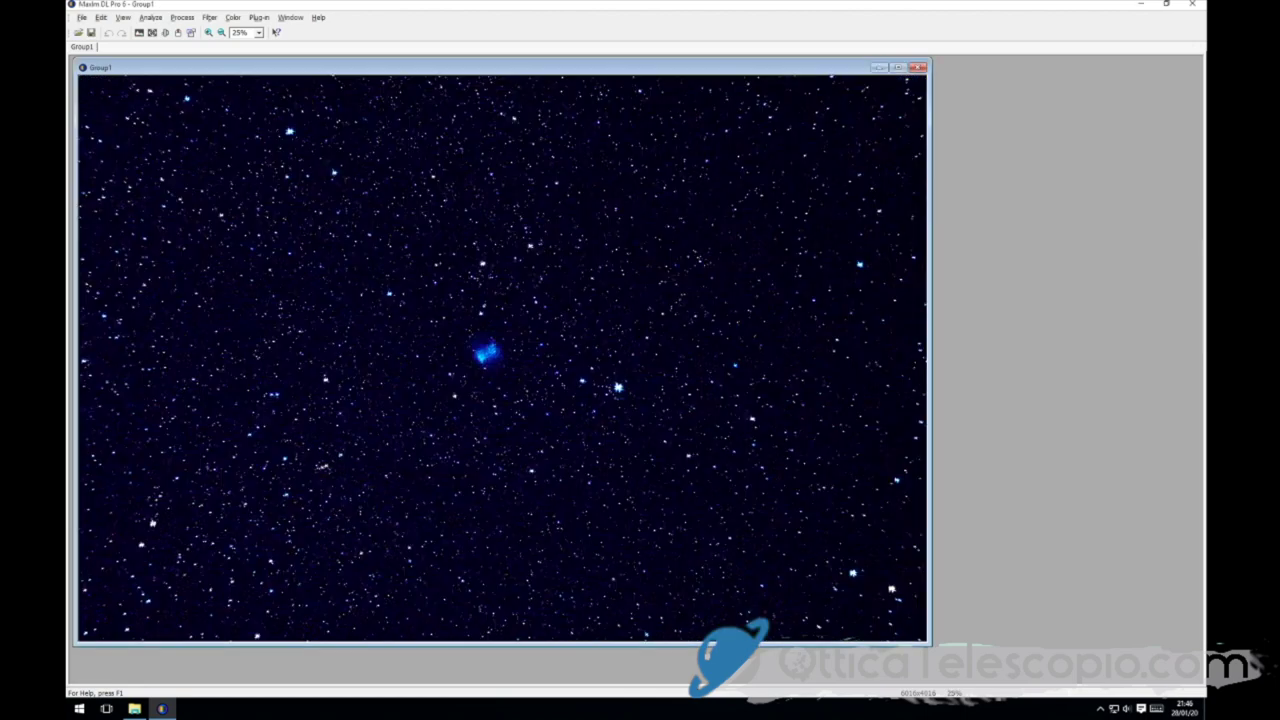
left_click(150, 17)
mouse_move(182, 17)
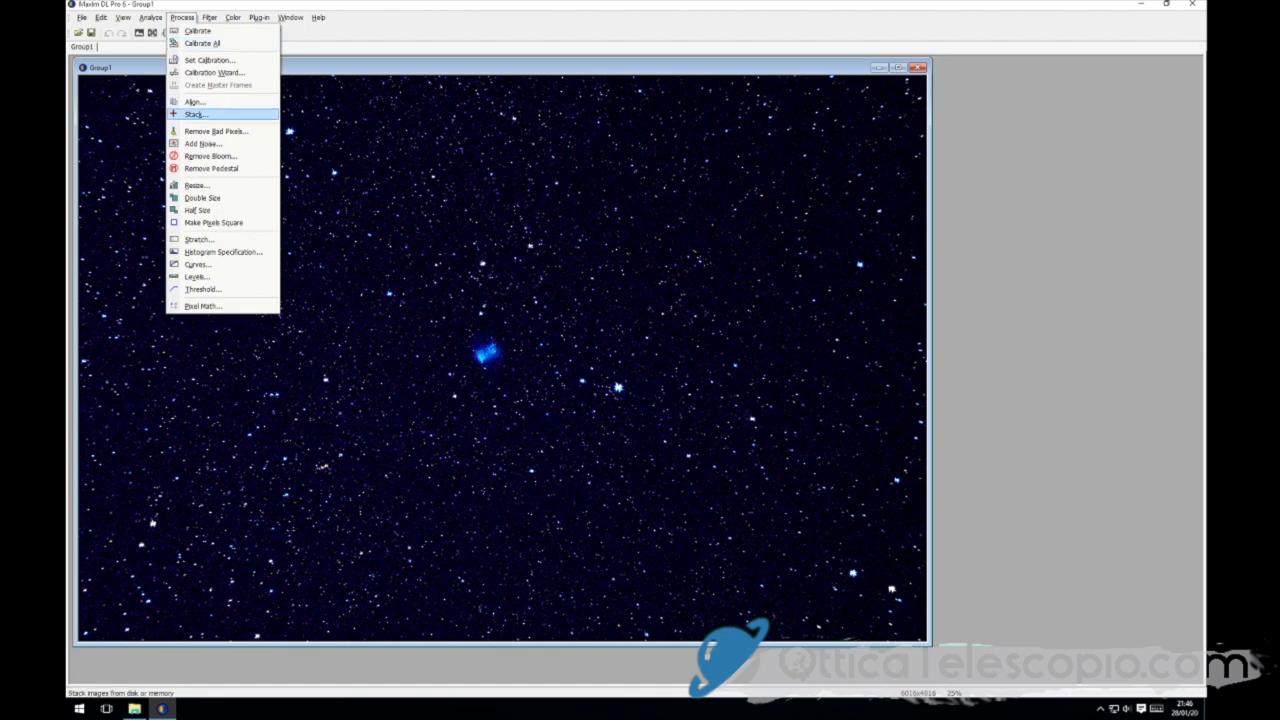
key("Return")
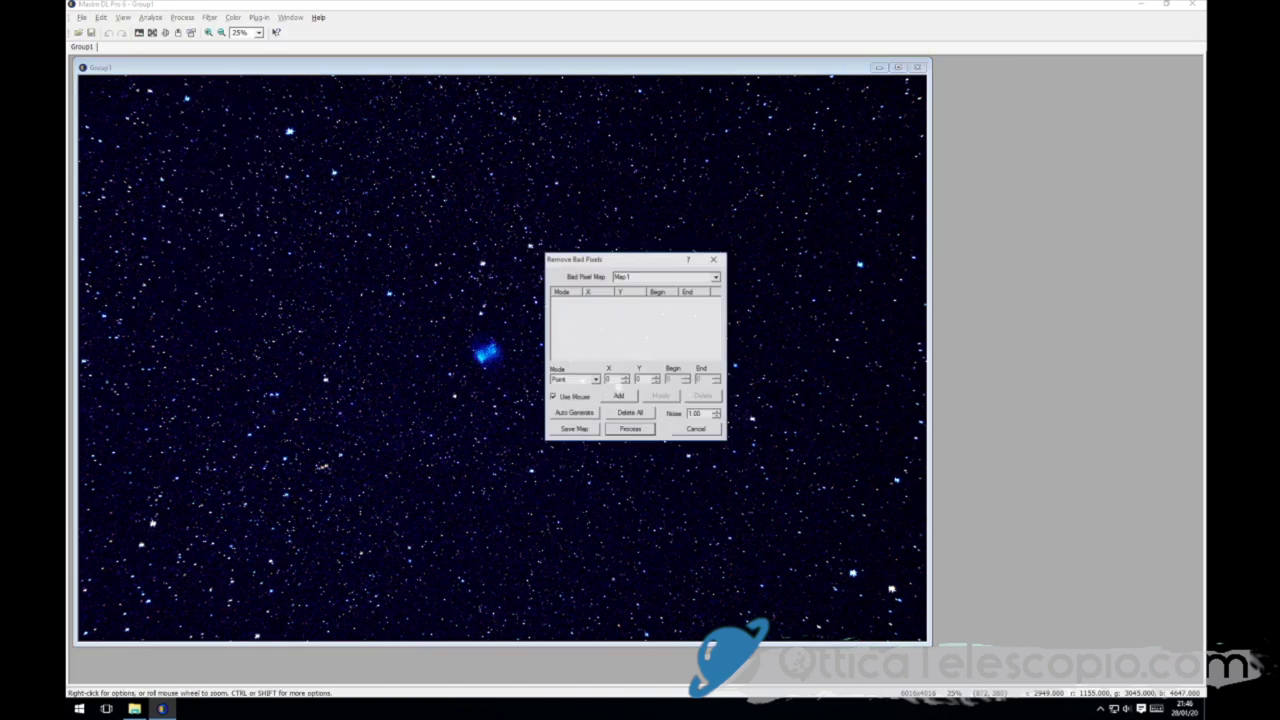
left_click(574, 413)
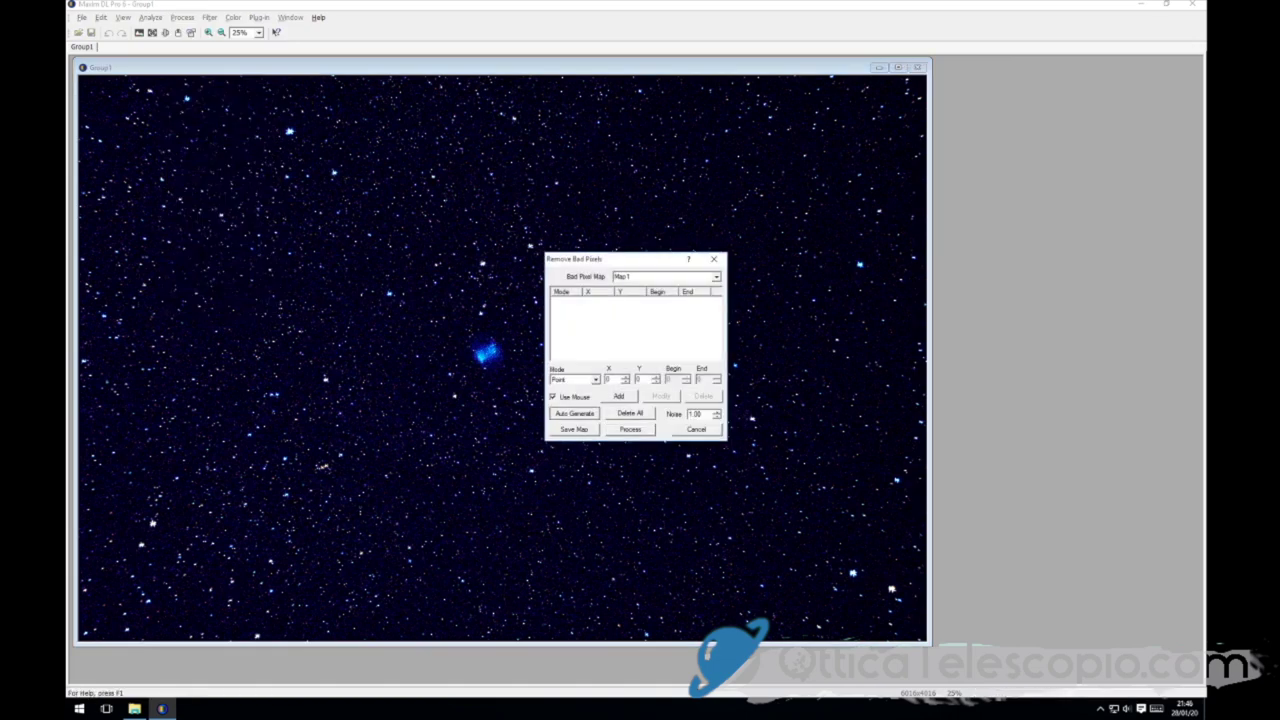
key("Escape")
key("Return")
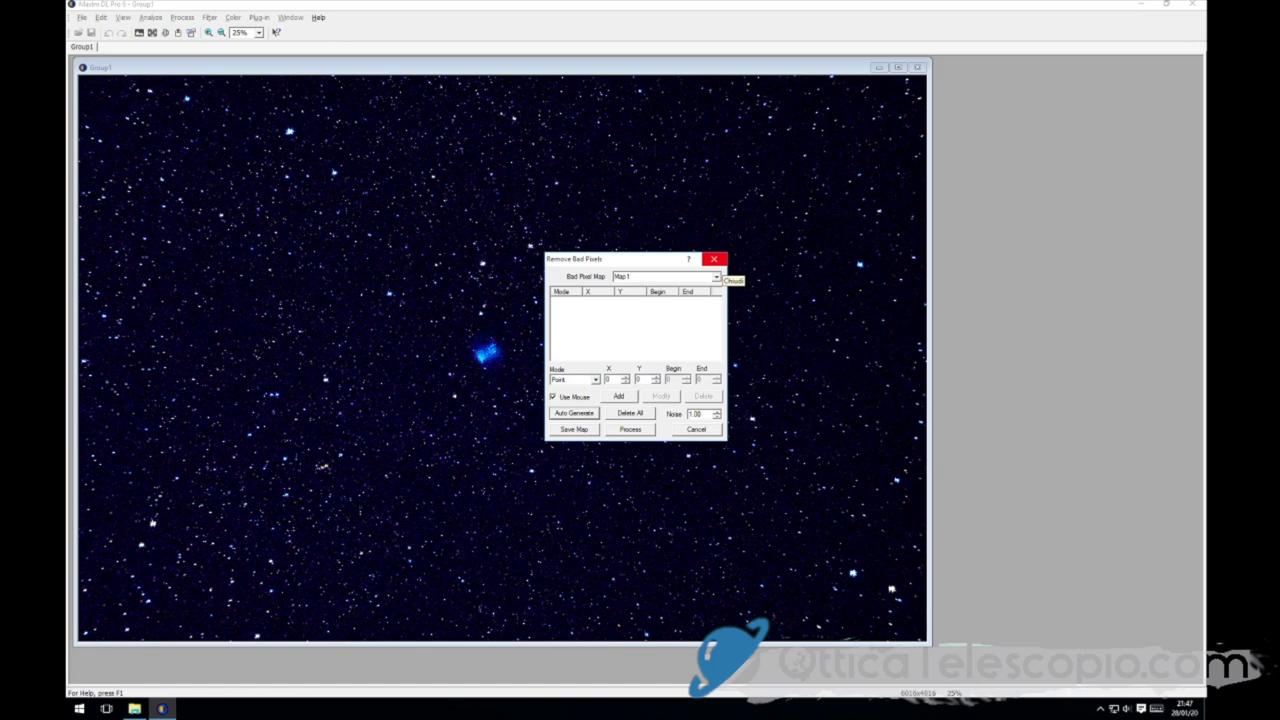
left_click(716, 276)
left_click(650, 284)
left_click(713, 259)
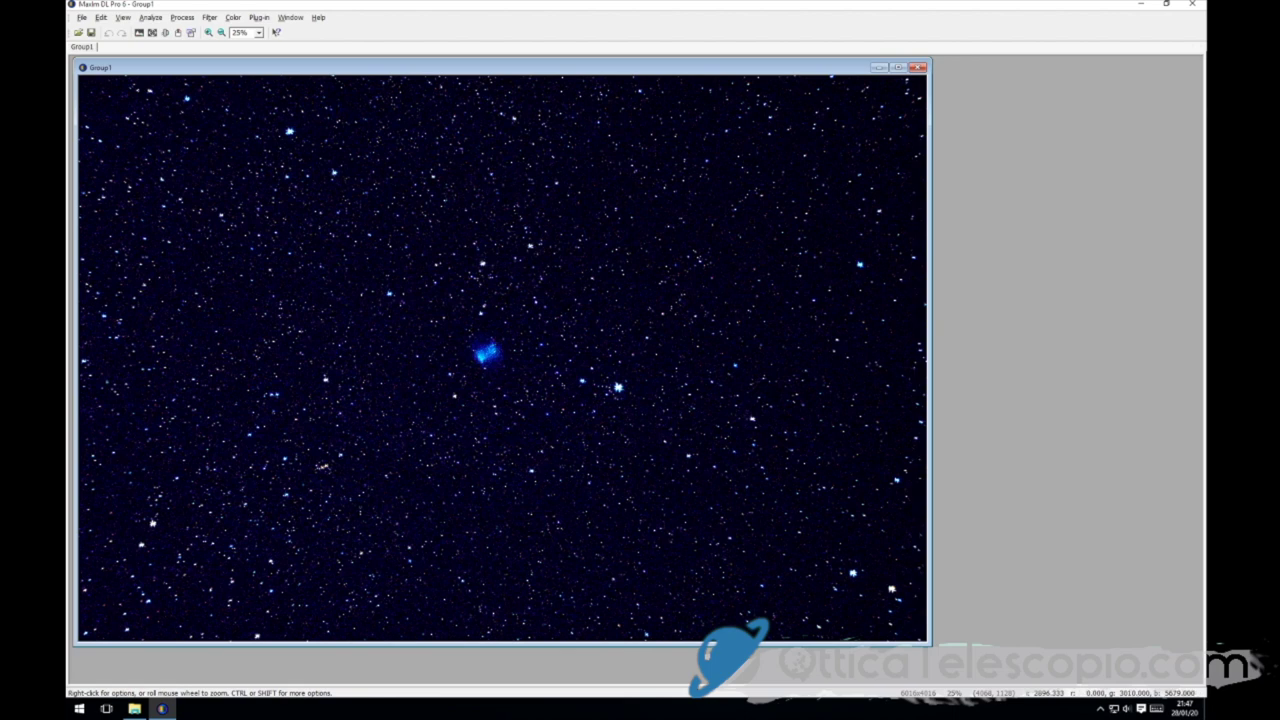
scroll(652, 234, "down", 1)
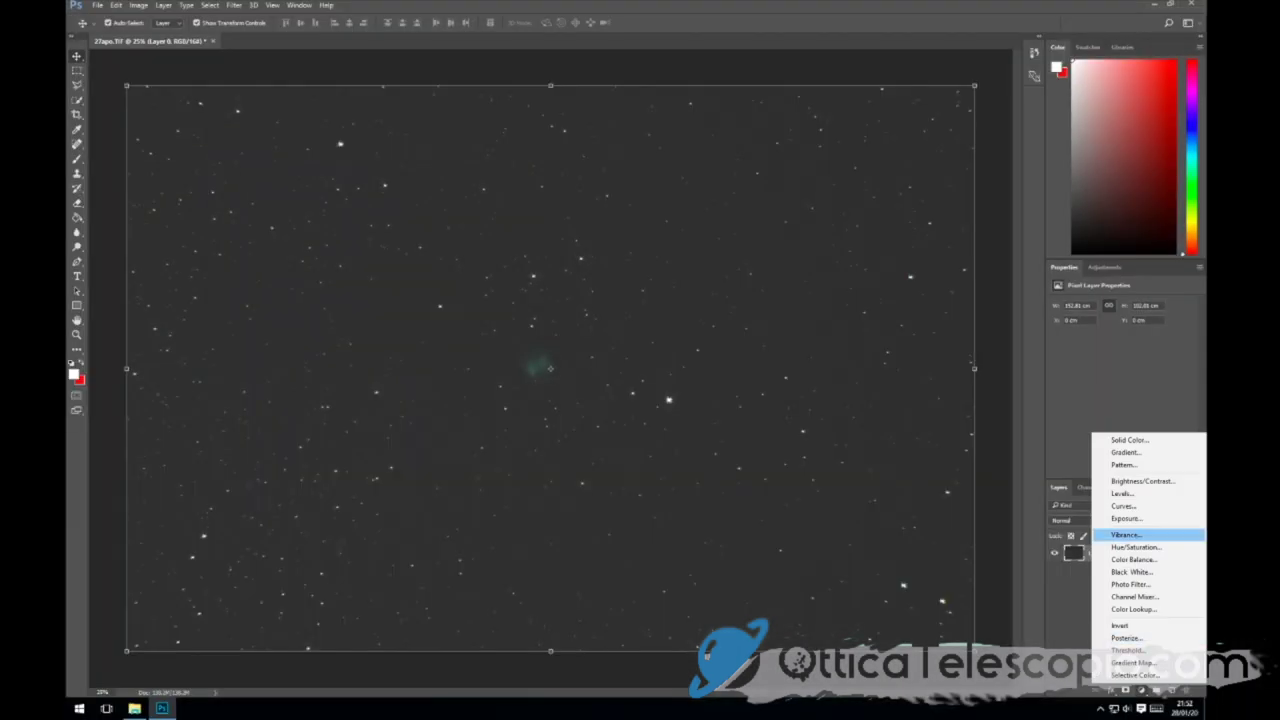
- Add a Levels layer with black input 1 and slightly brighter midtones
left_click(1122, 493)
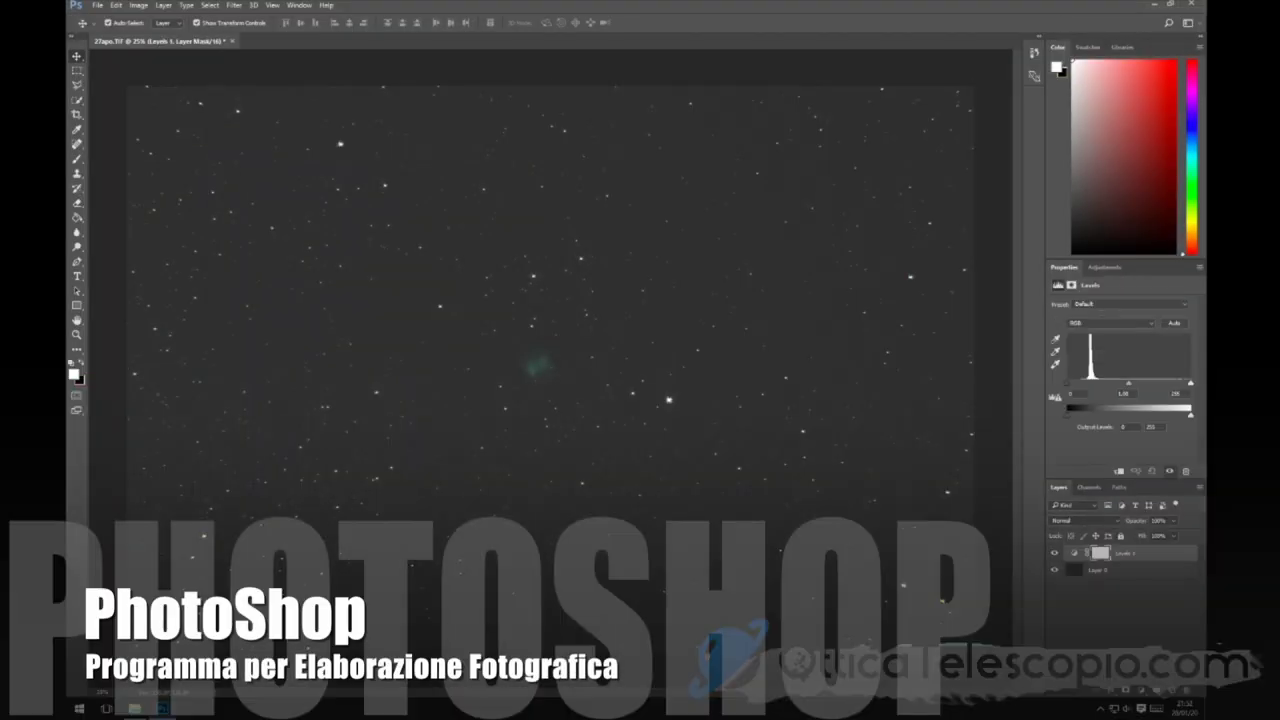
type("1")
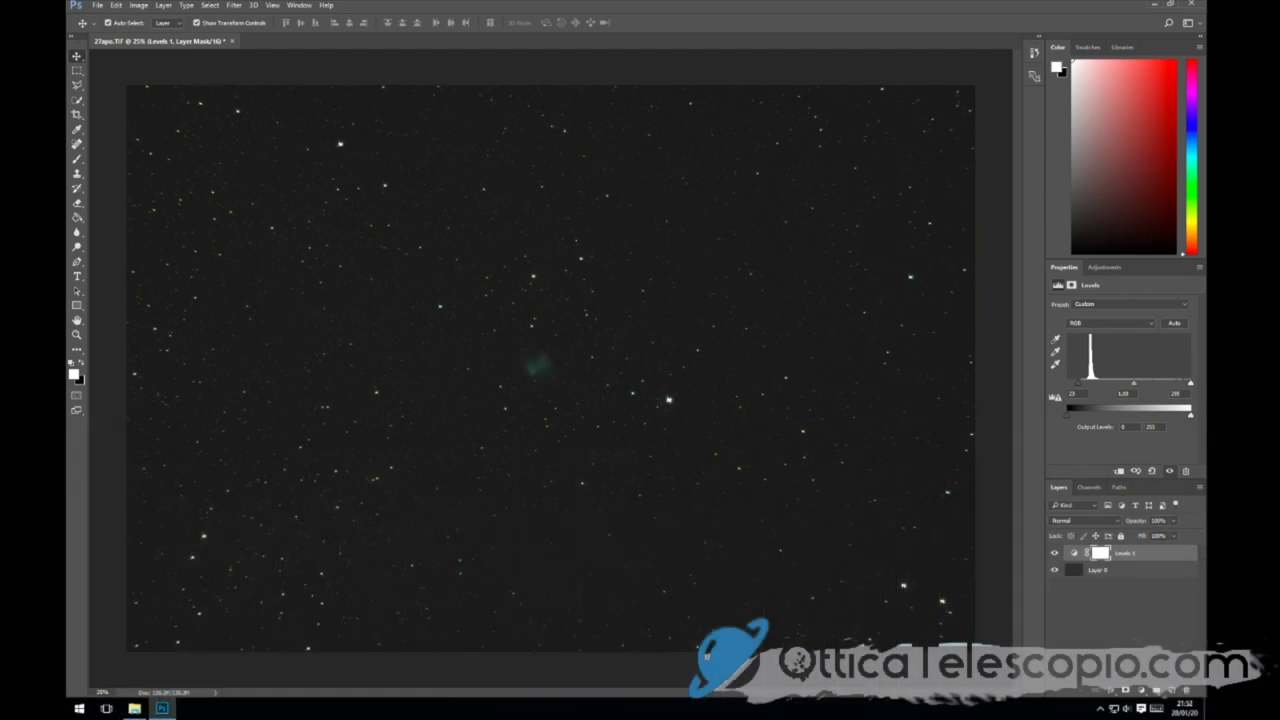
left_click_drag(1129, 383, 1121, 383)
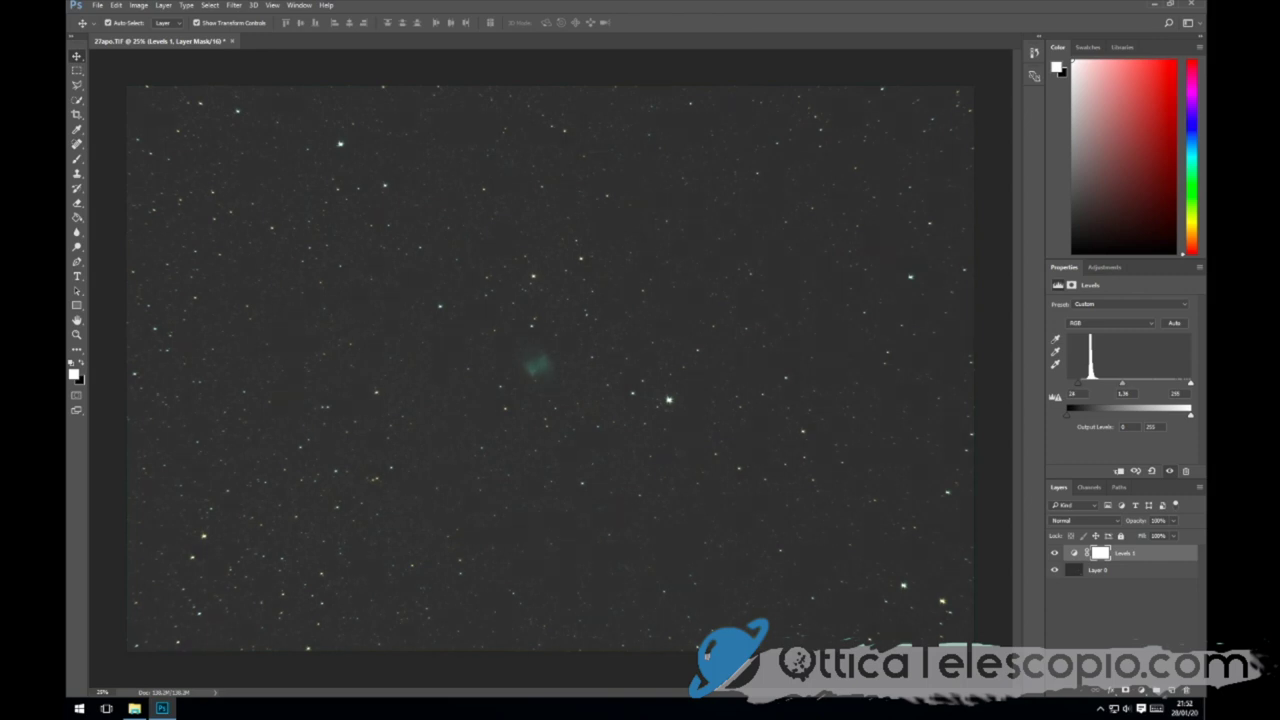
- Add a Curves layer with the curve pulled up to brighten the image
left_click(1142, 690)
left_click(1124, 507)
left_click_drag(1124, 394, 1119, 379)
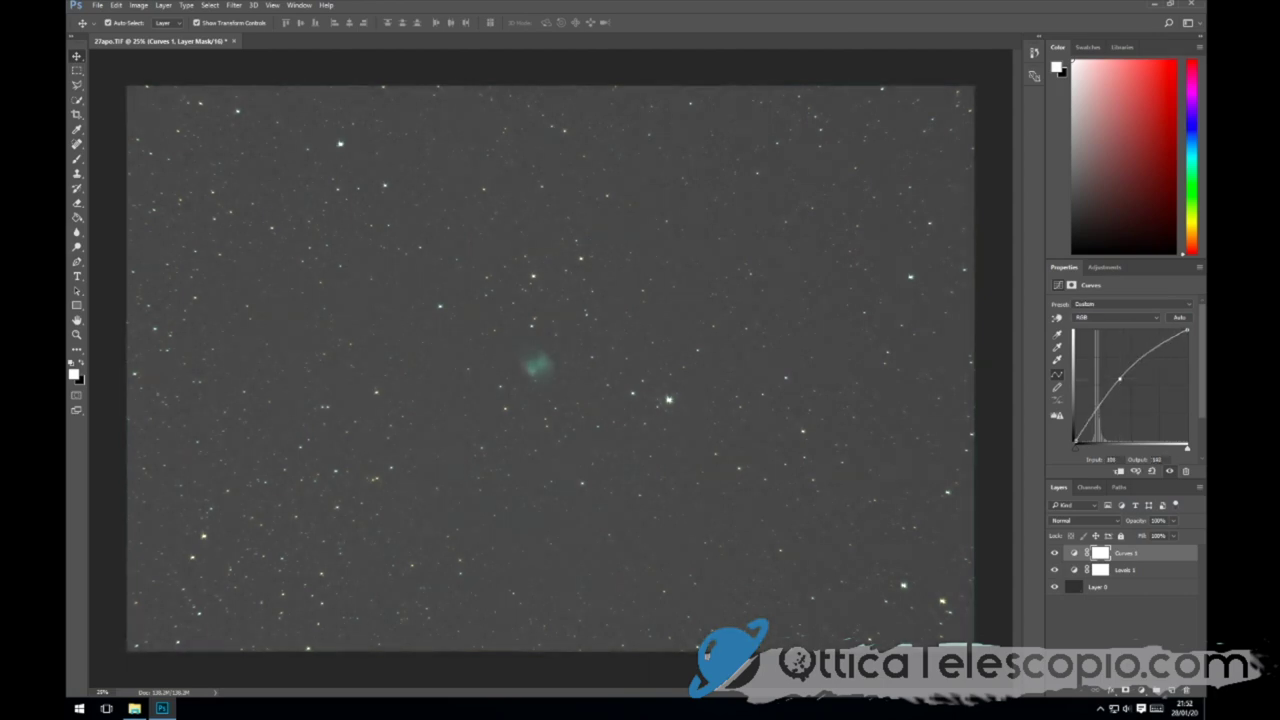
left_click(1157, 690)
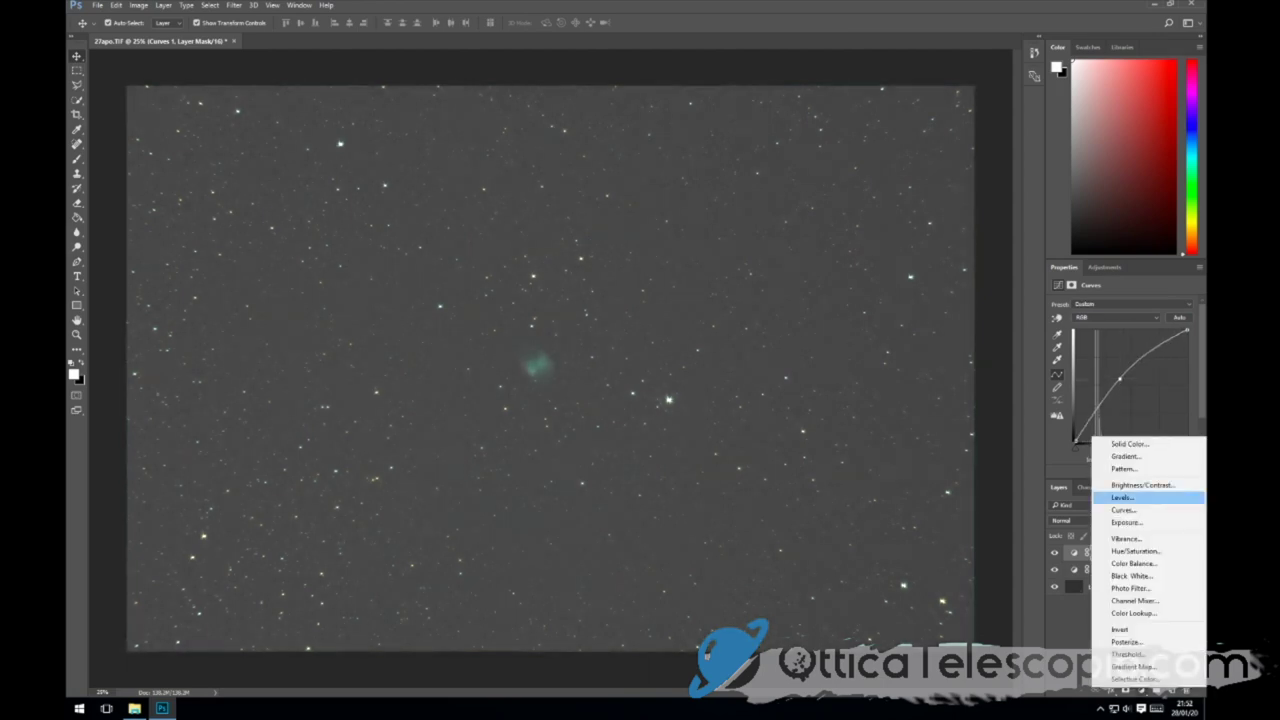
- Add a Levels layer raising black and lowering white point, plus a Curves layer darkening midtones
left_click(1122, 497)
left_click_drag(1066, 383, 1076, 383)
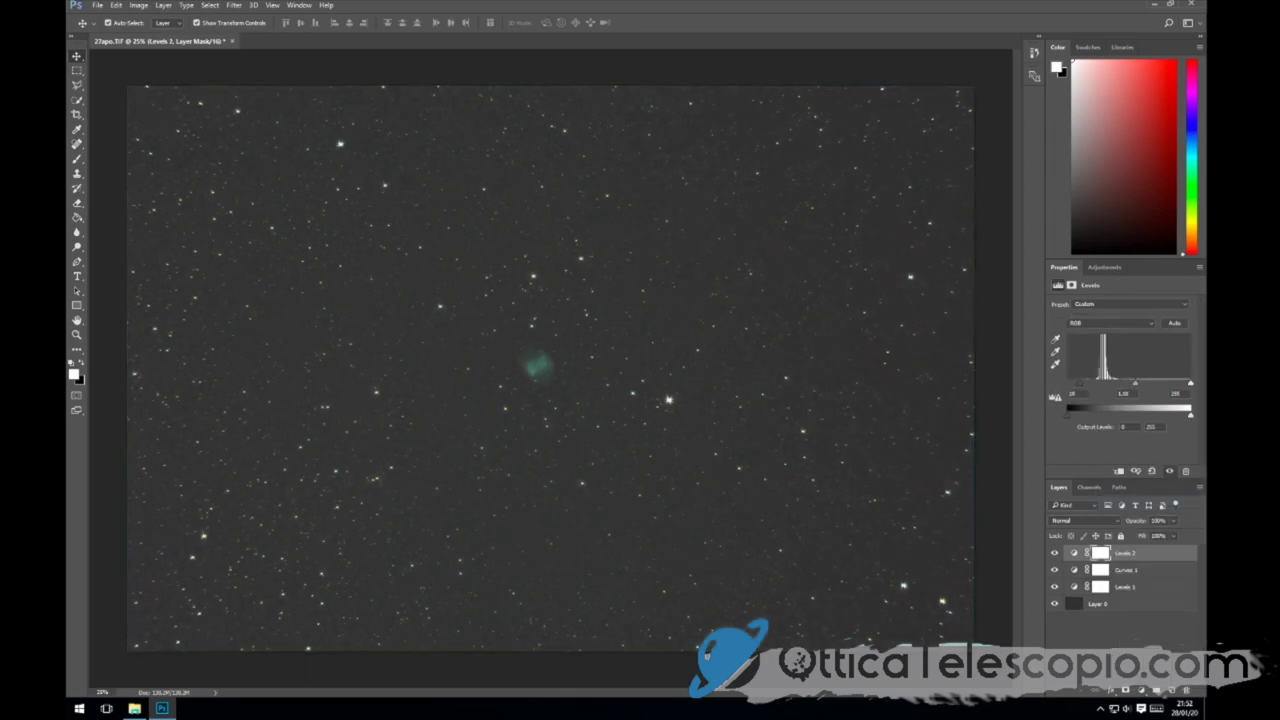
left_click_drag(1190, 383, 1170, 383)
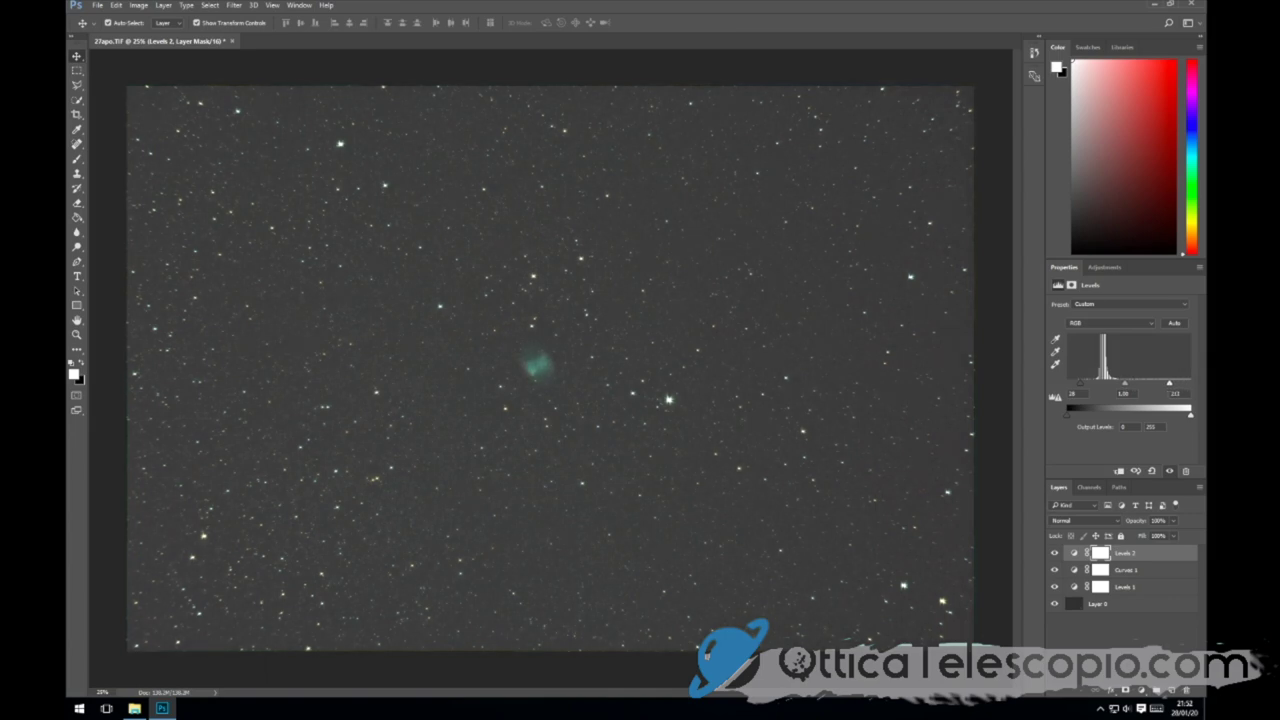
left_click(1142, 690)
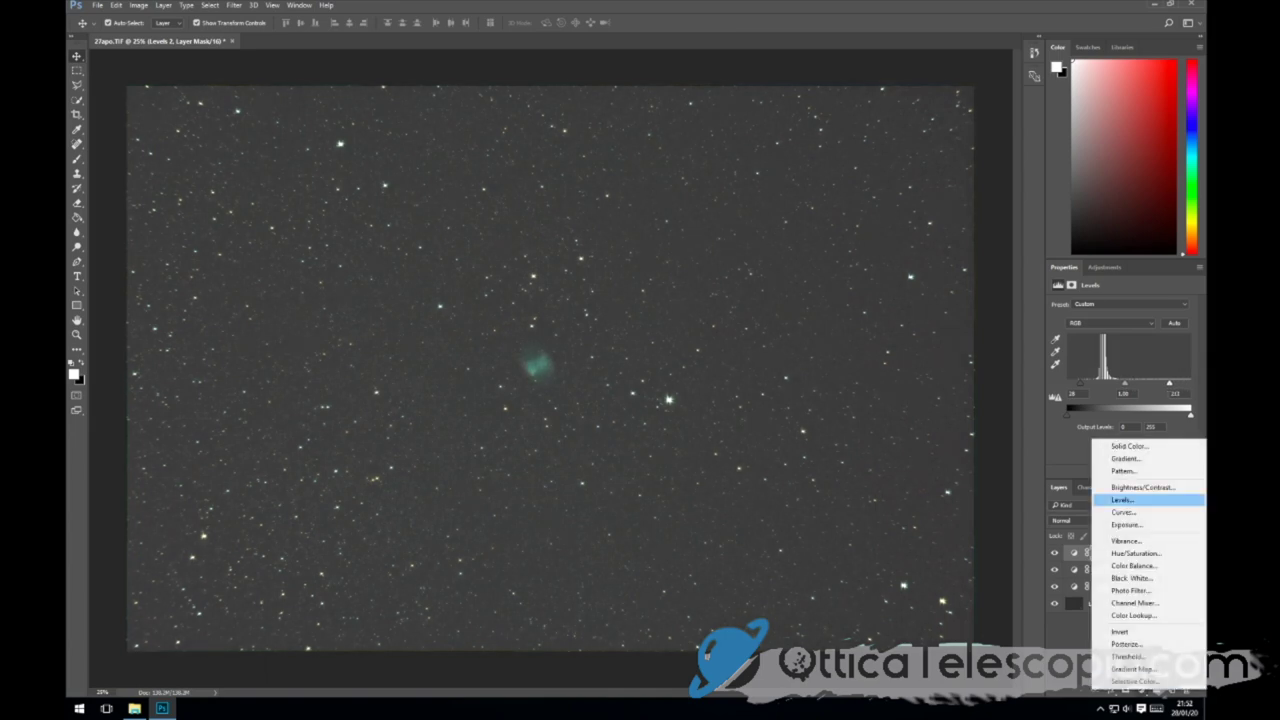
left_click(1122, 512)
left_click_drag(1142, 374, 1142, 387)
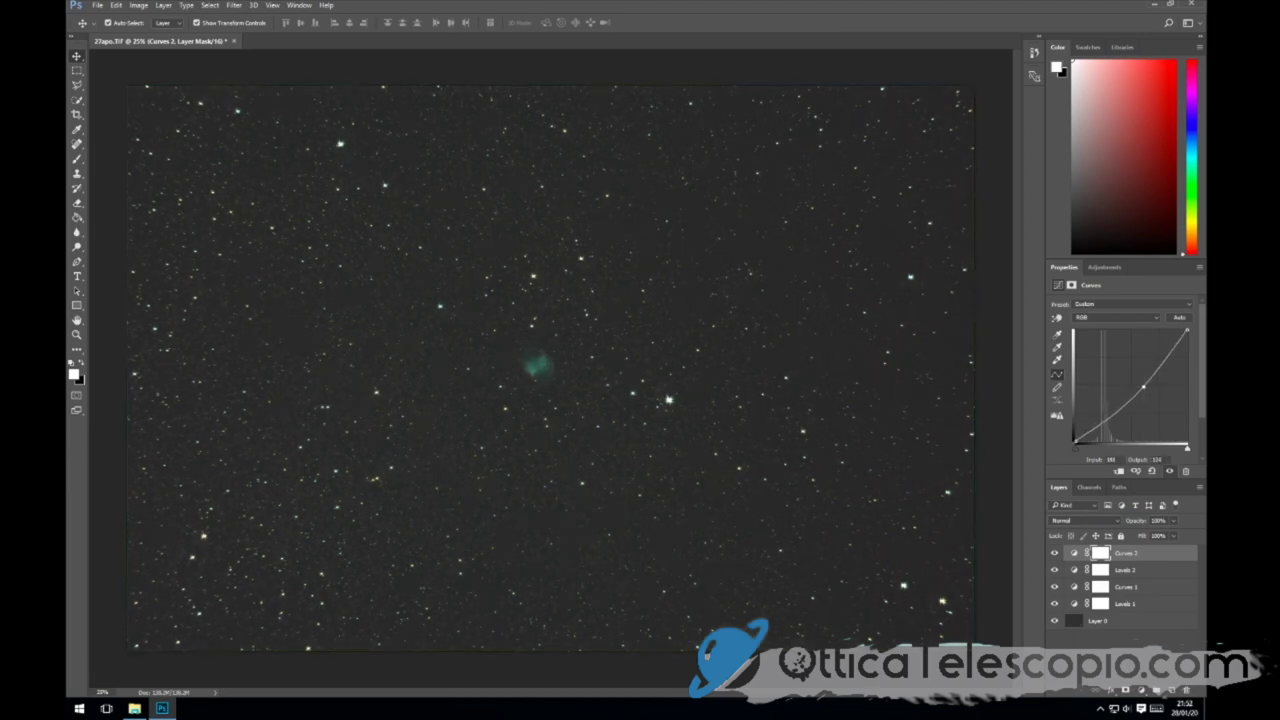
- Add a Levels layer darkening the sky and a Curves layer lifting the midpoint
left_click(1141, 690)
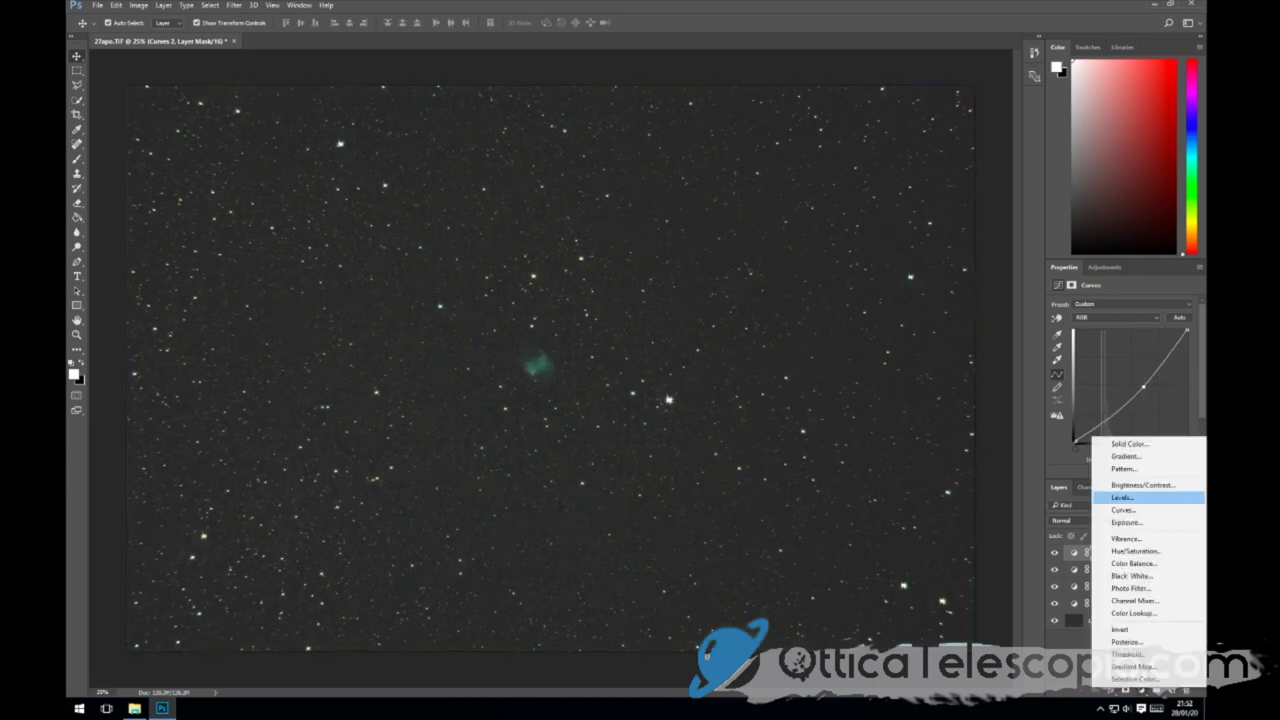
left_click(1100, 497)
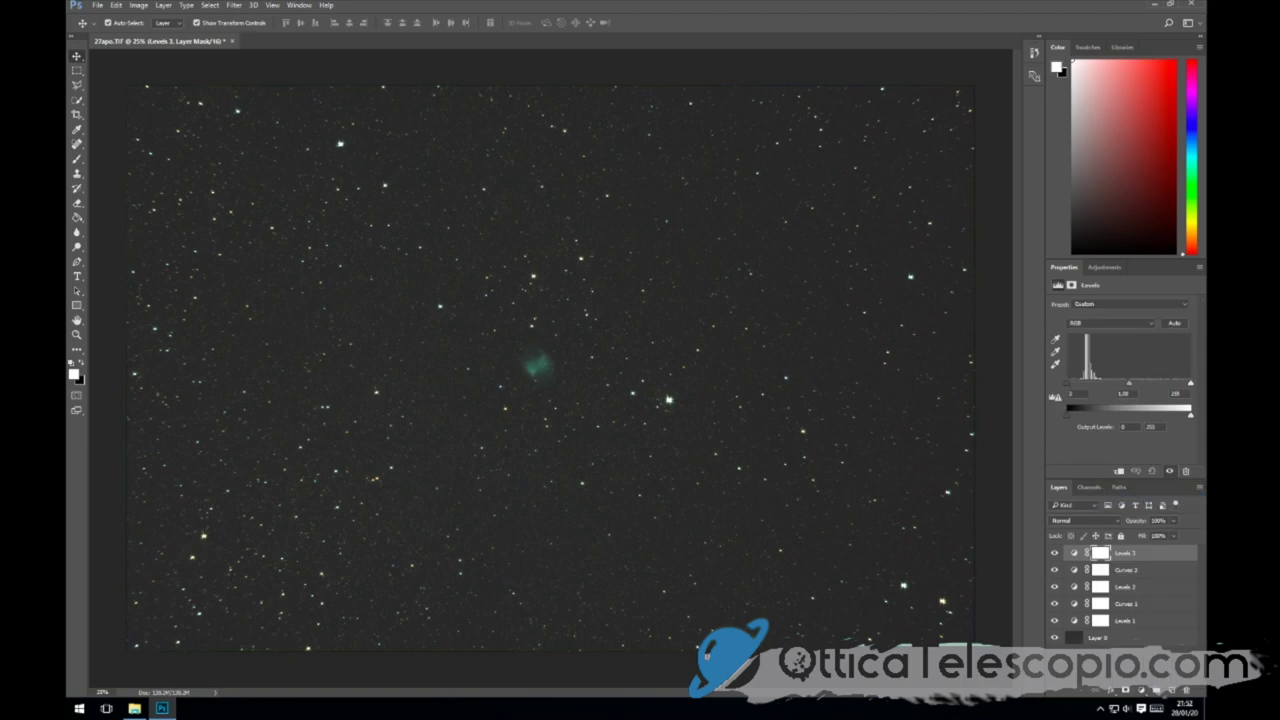
left_click_drag(1128, 383, 1133, 383)
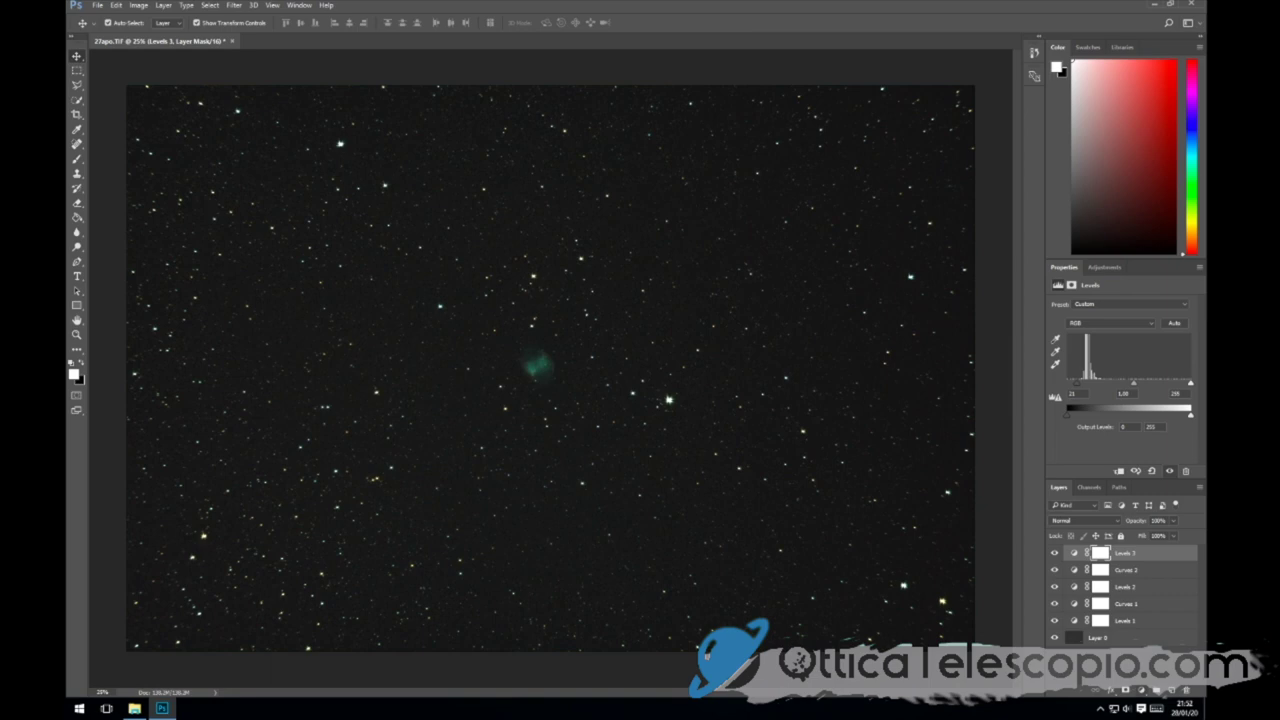
left_click(1141, 690)
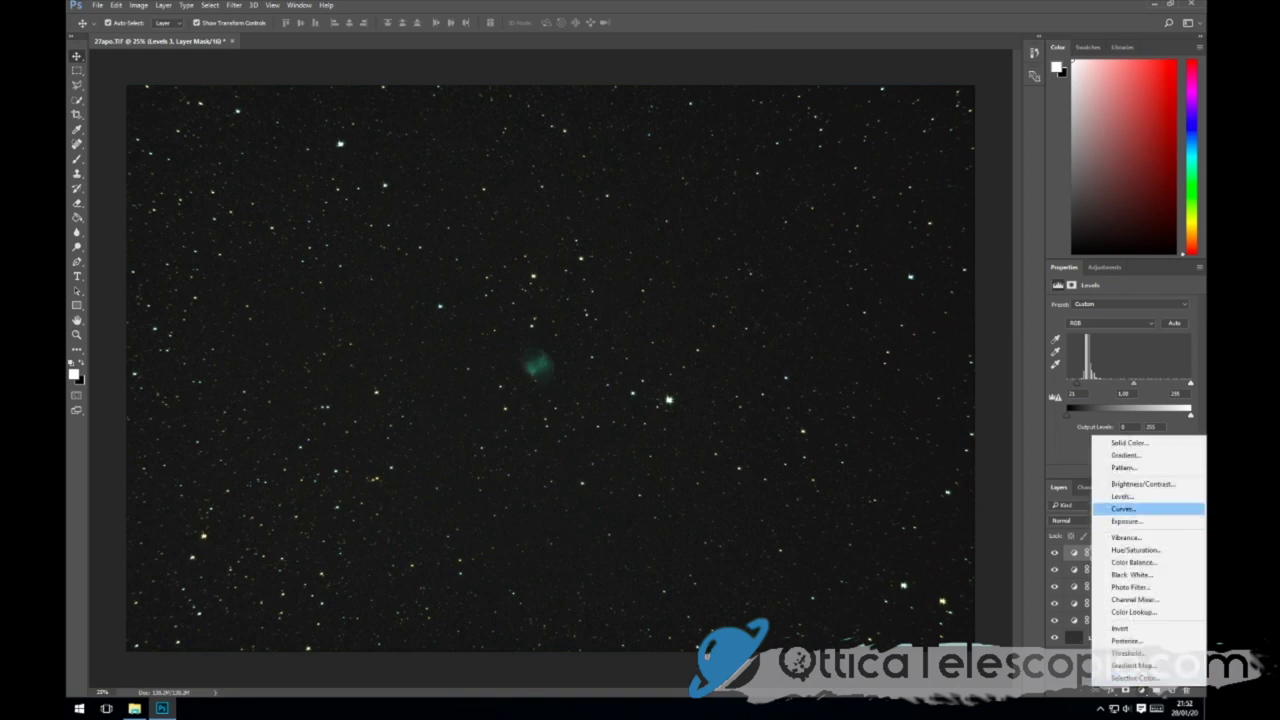
left_click(1123, 508)
left_click_drag(1127, 390, 1125, 381)
- Add a Levels layer with black point 15 and a Curves layer brightening the nebula
left_click(1141, 690)
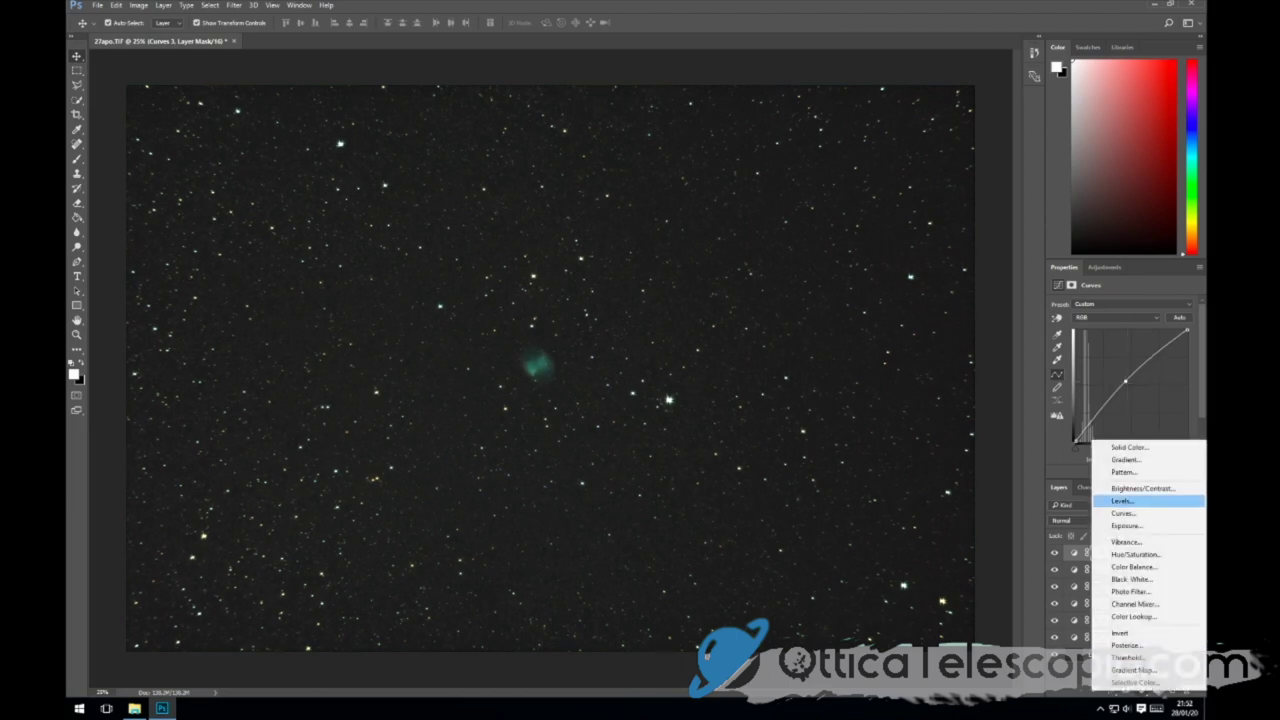
left_click(1122, 501)
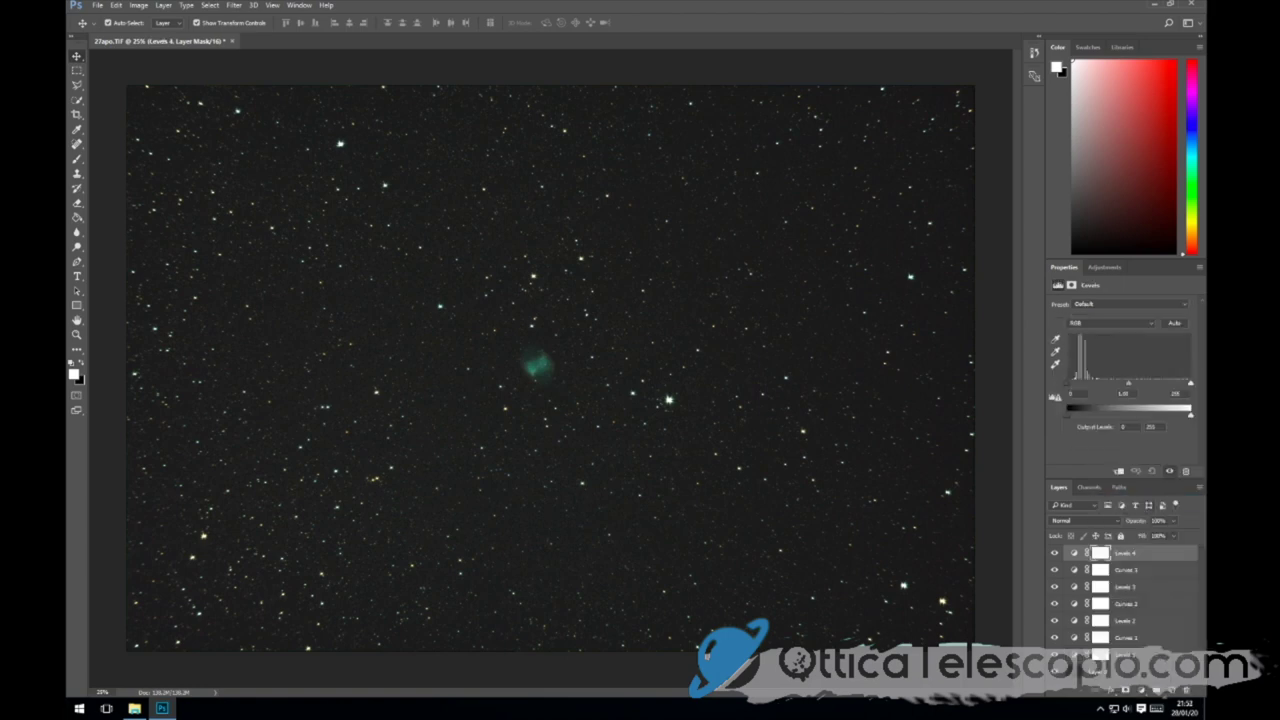
left_click_drag(1073, 383, 1080, 383)
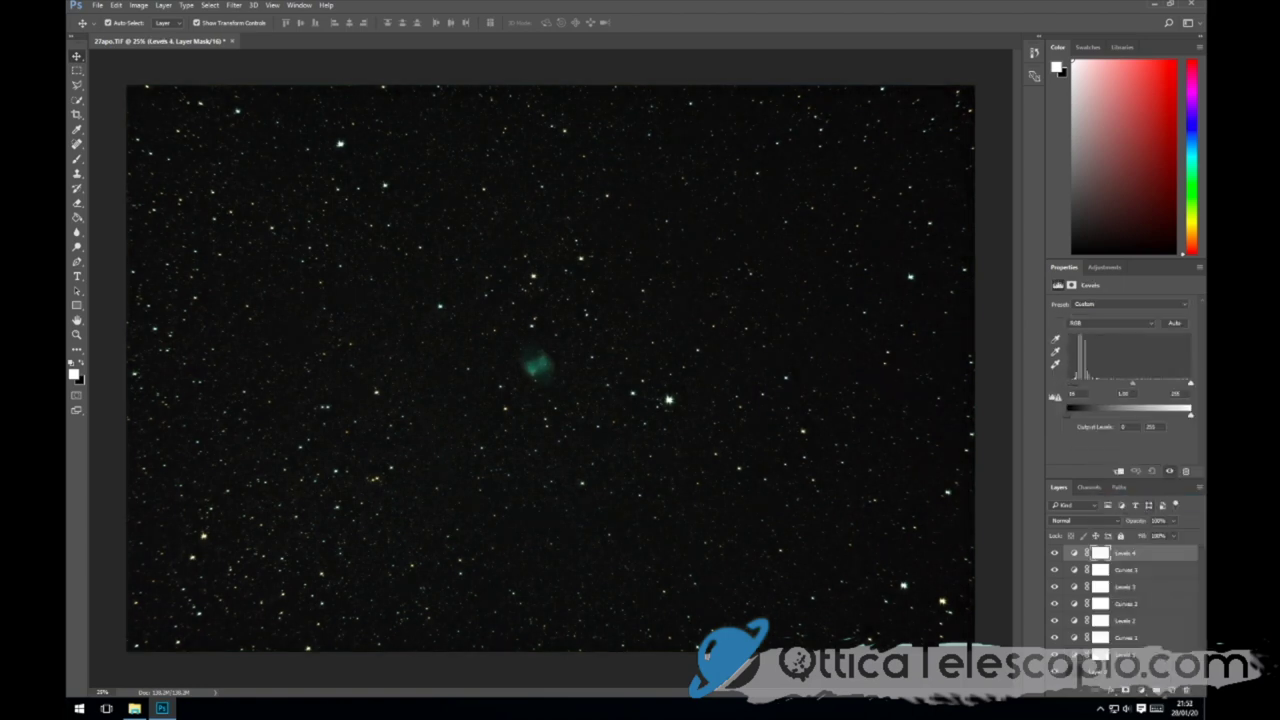
left_click_drag(1077, 383, 1074, 383)
left_click(1140, 690)
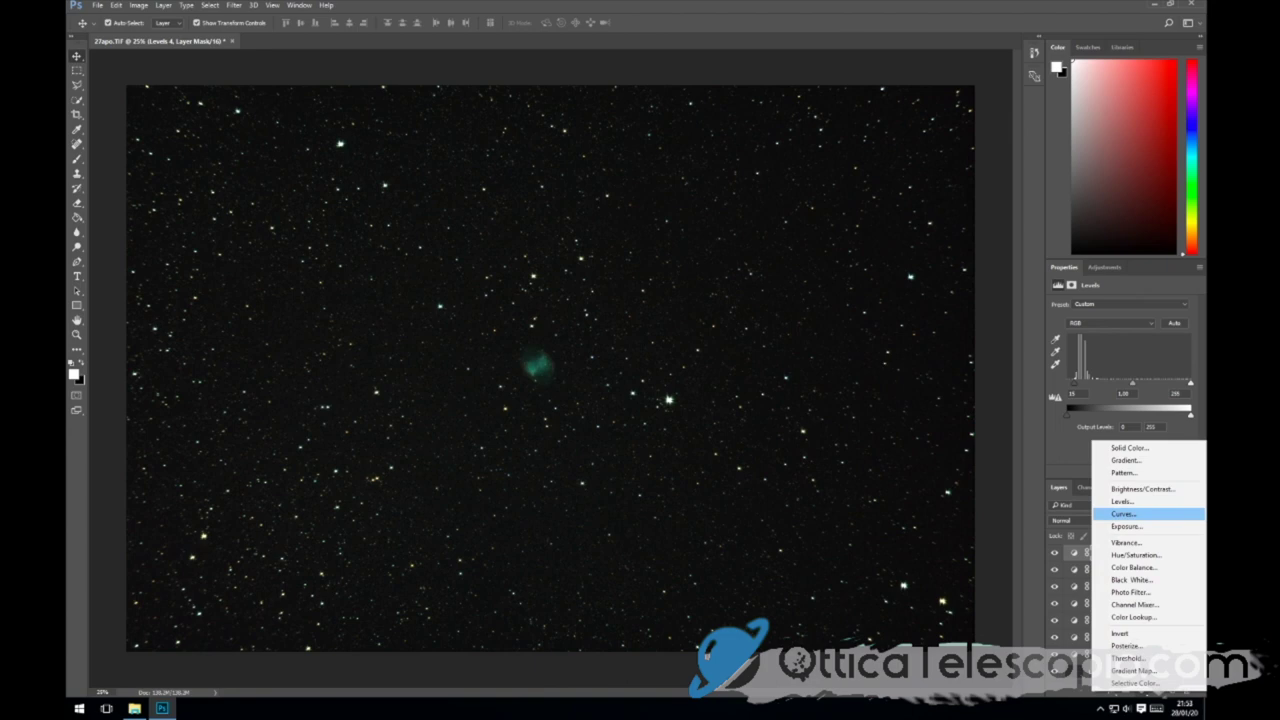
left_click(1124, 513)
left_click_drag(1121, 397, 1122, 378)
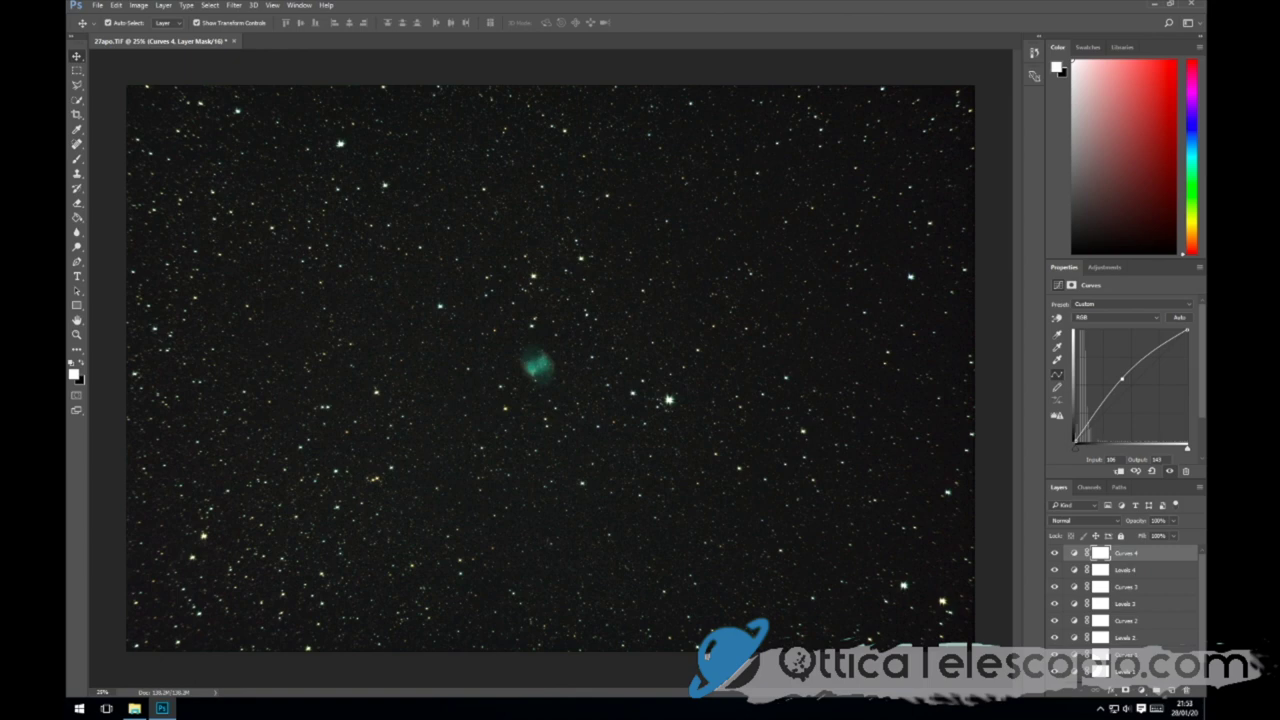
- Add an unchanged Levels layer and a Curves layer bent upward to brighten
left_click(1141, 691)
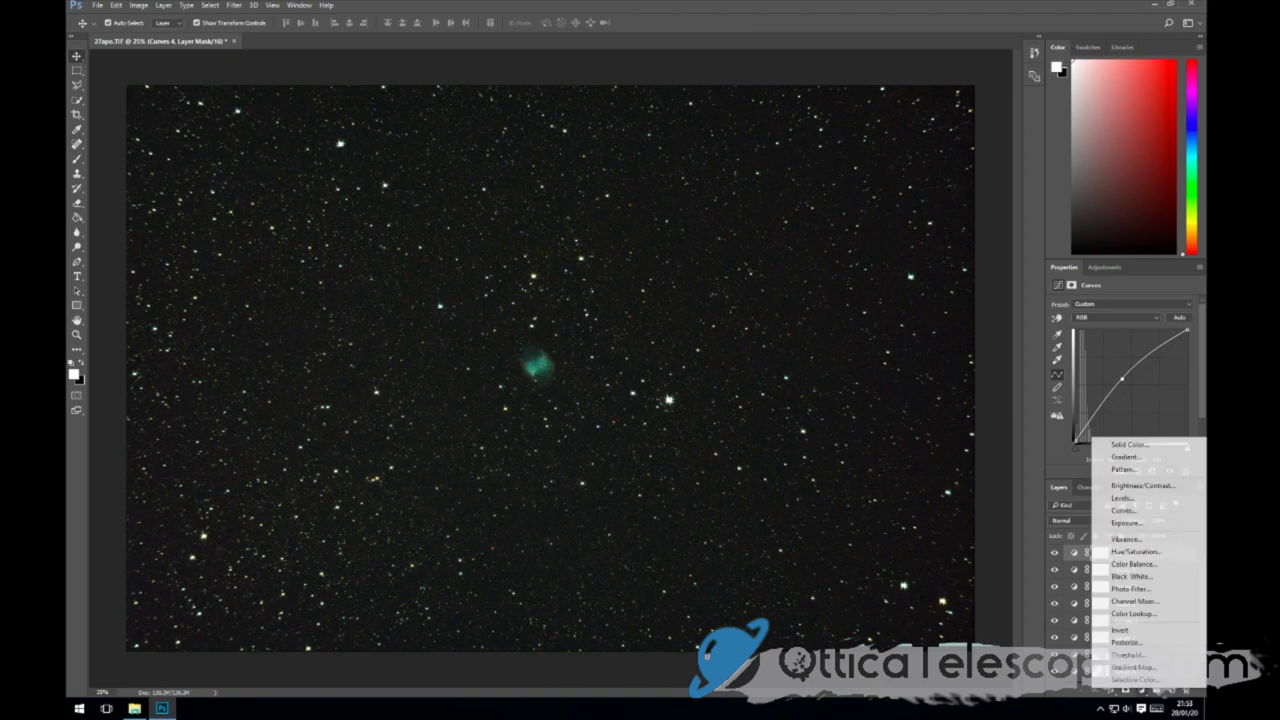
left_click(1130, 499)
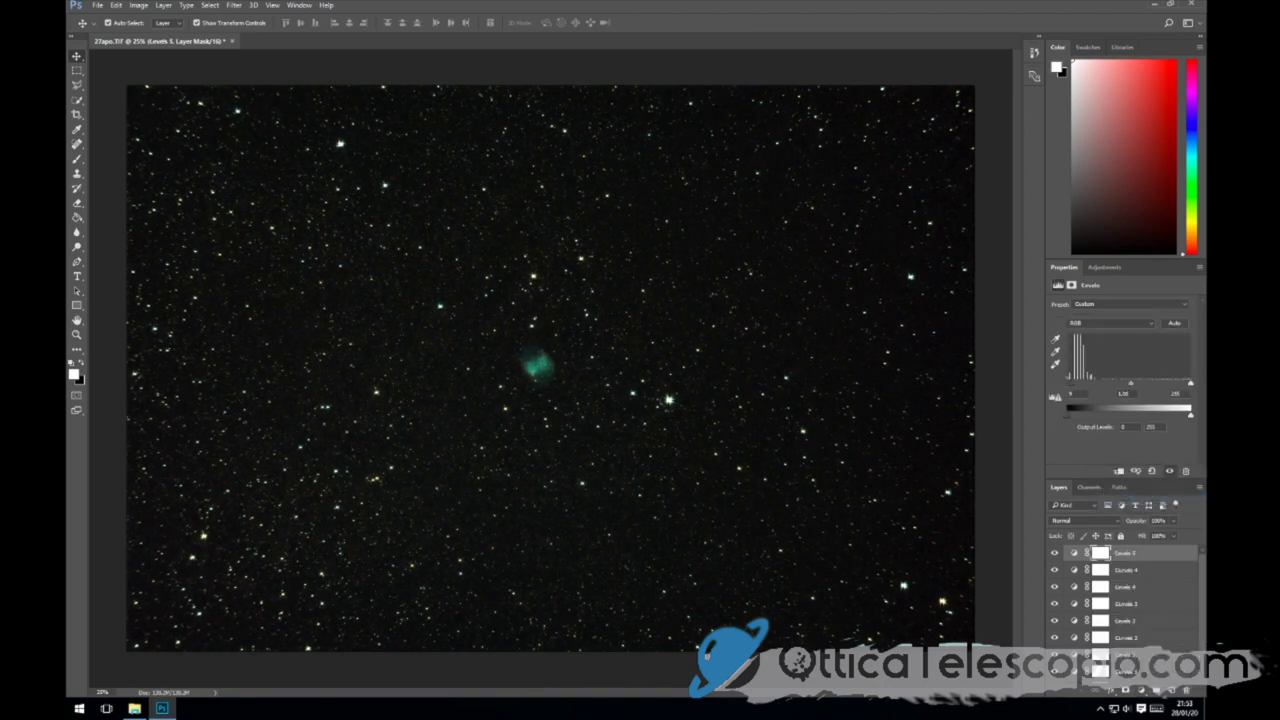
left_click(1141, 691)
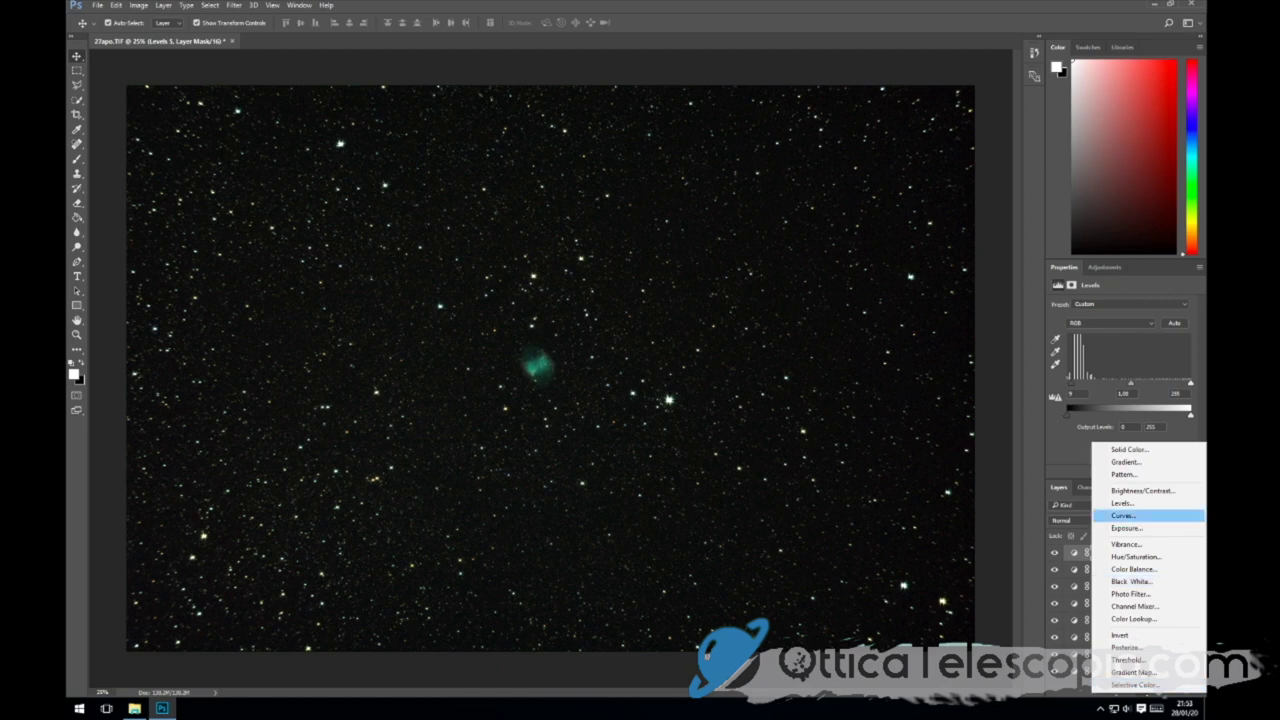
left_click(1124, 515)
left_click_drag(1124, 392, 1124, 375)
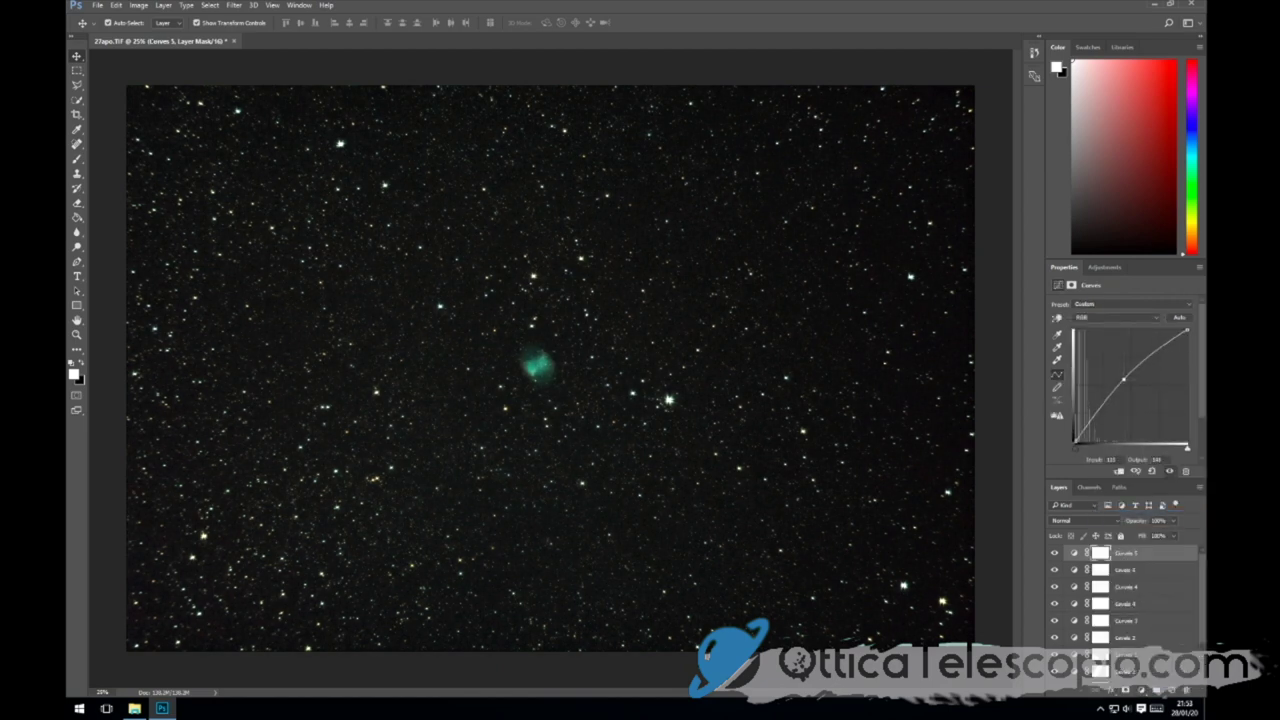
- Add a final Levels layer nudging the black point up, and another Curves layer
left_click(1141, 691)
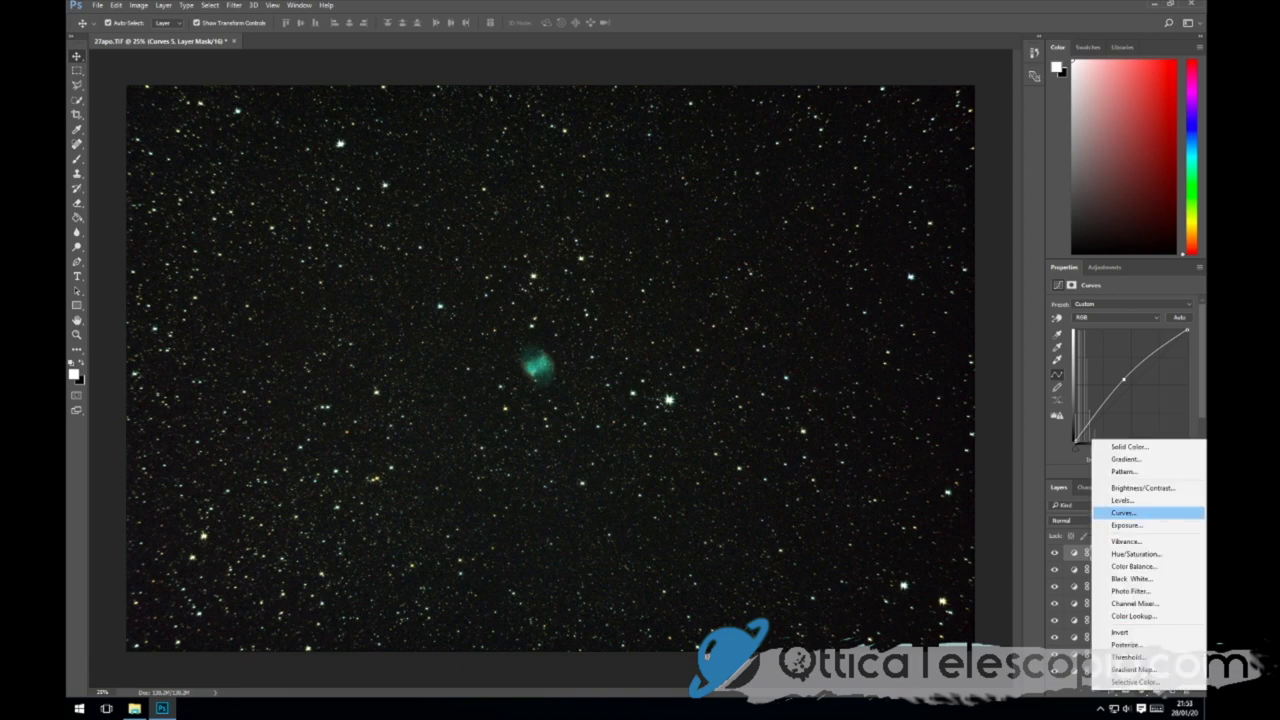
left_click(1122, 500)
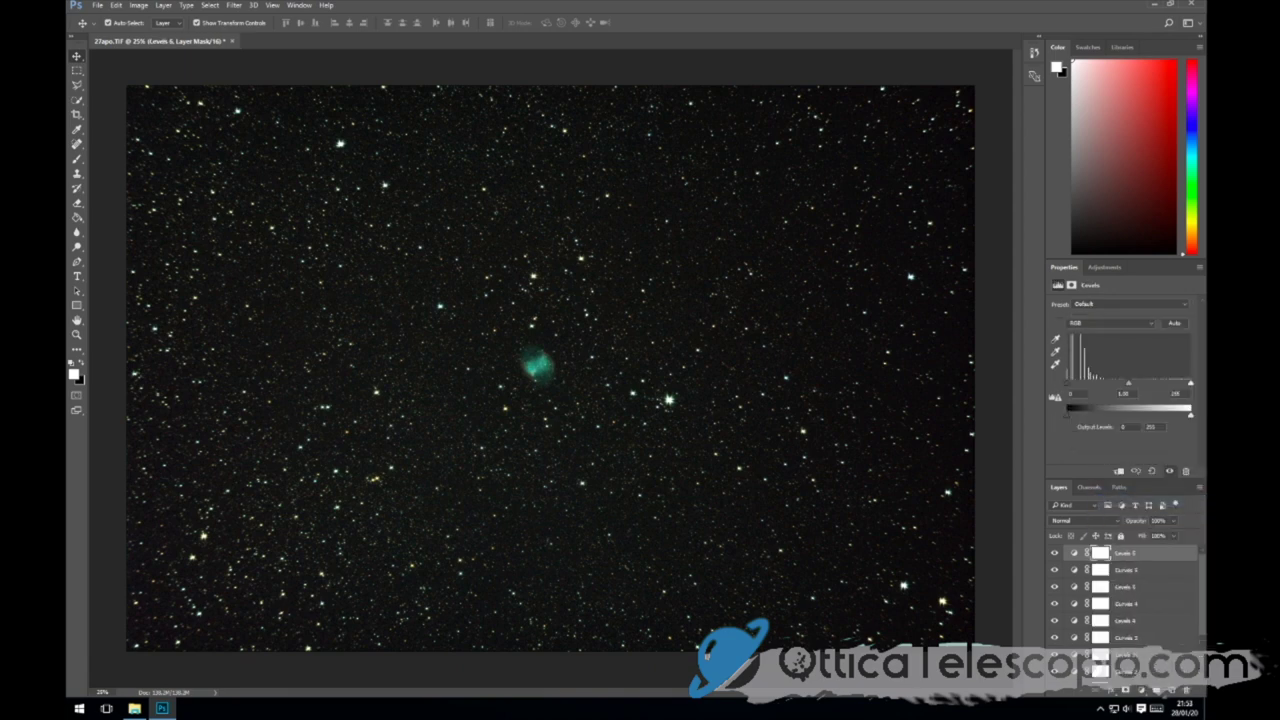
left_click_drag(1067, 383, 1071, 383)
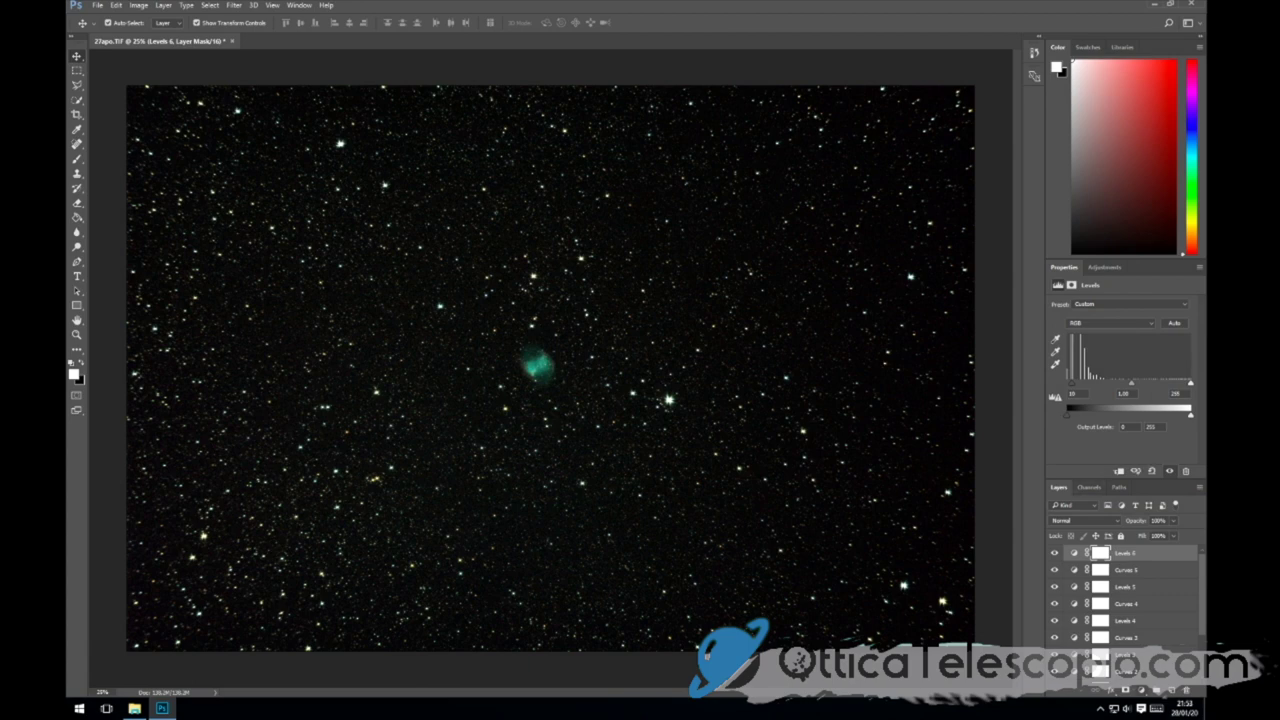
left_click(1141, 690)
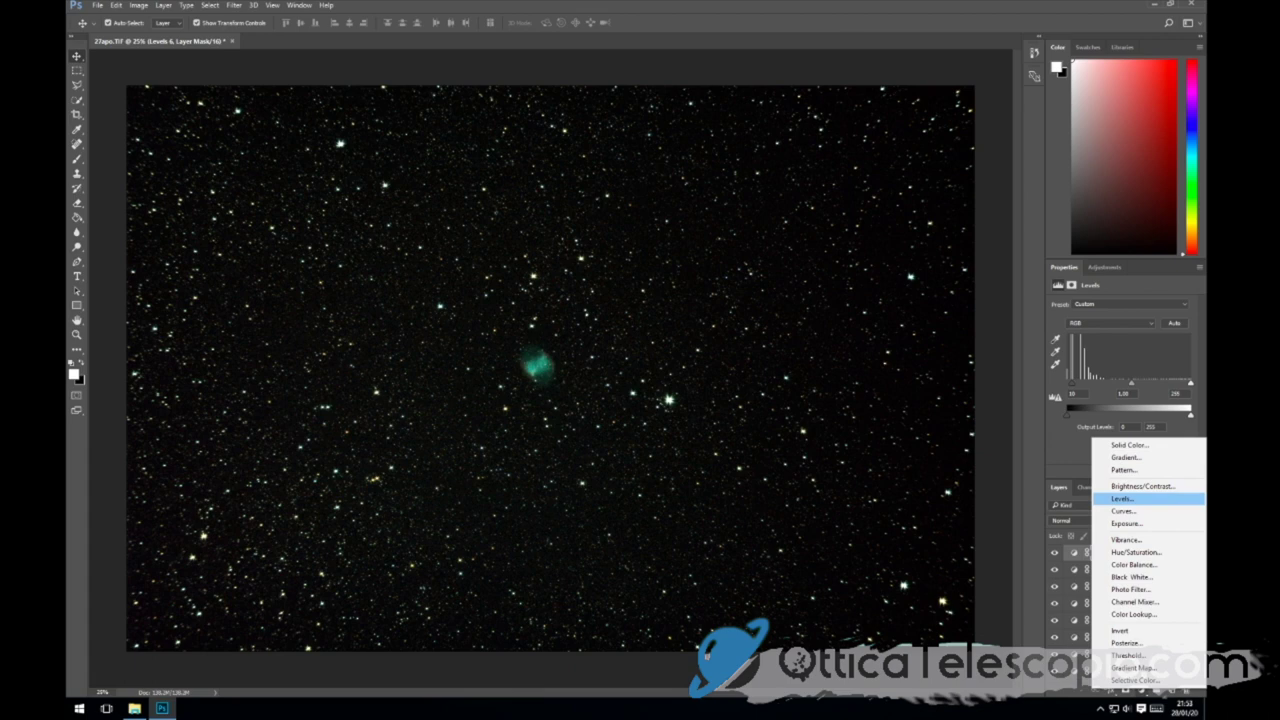
left_click(1124, 511)
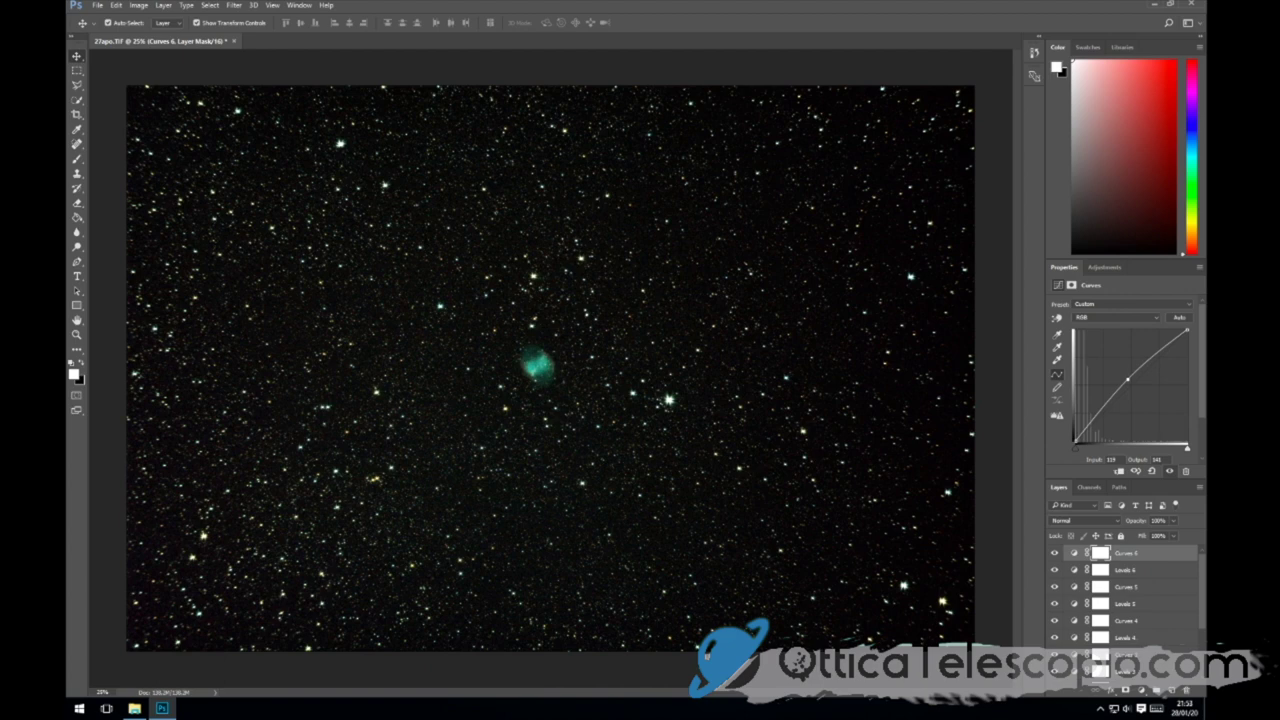
scroll(1125, 600, "down", 3)
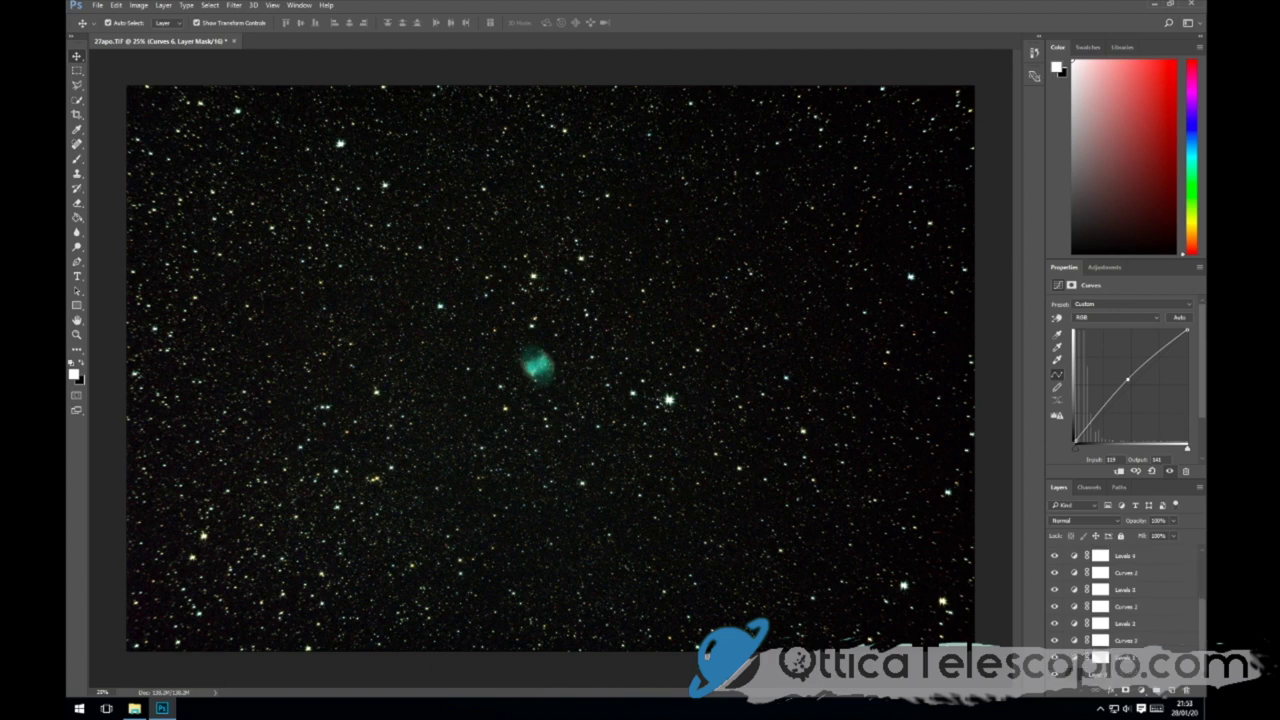
- Flatten all adjustment layers into one image and convert the background to an editable layer
right_click(1100, 674)
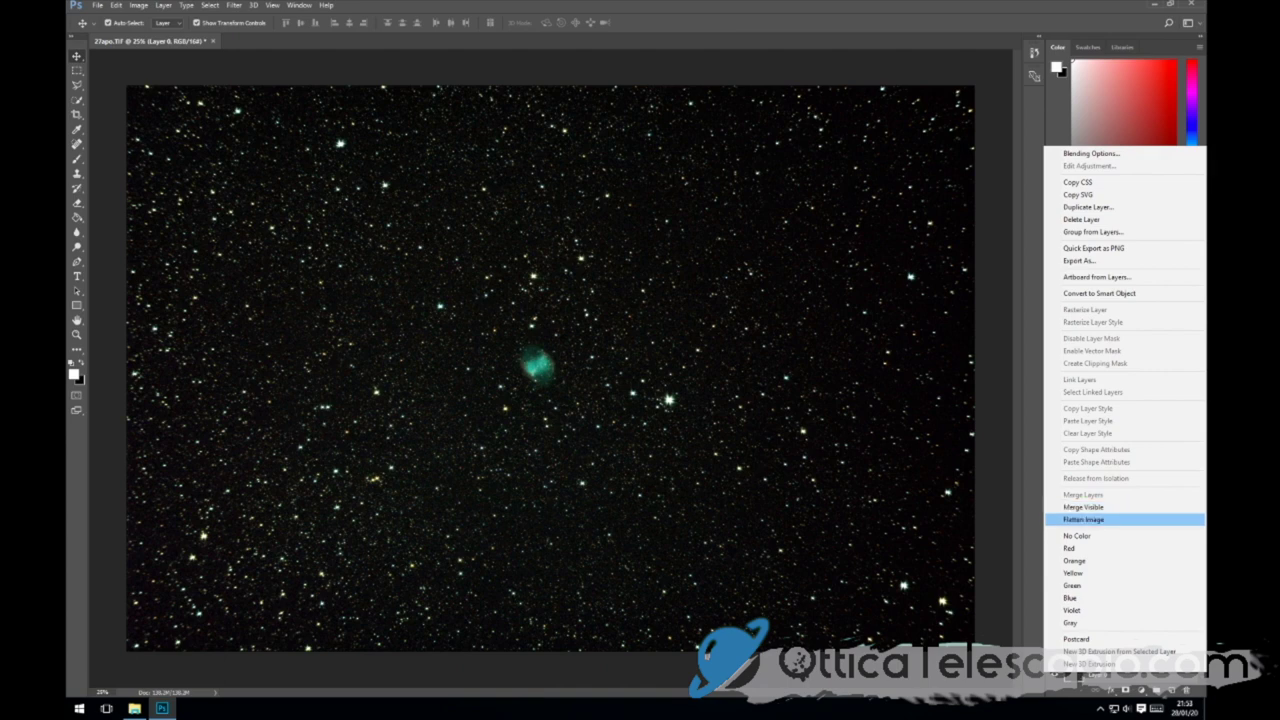
left_click(1083, 507)
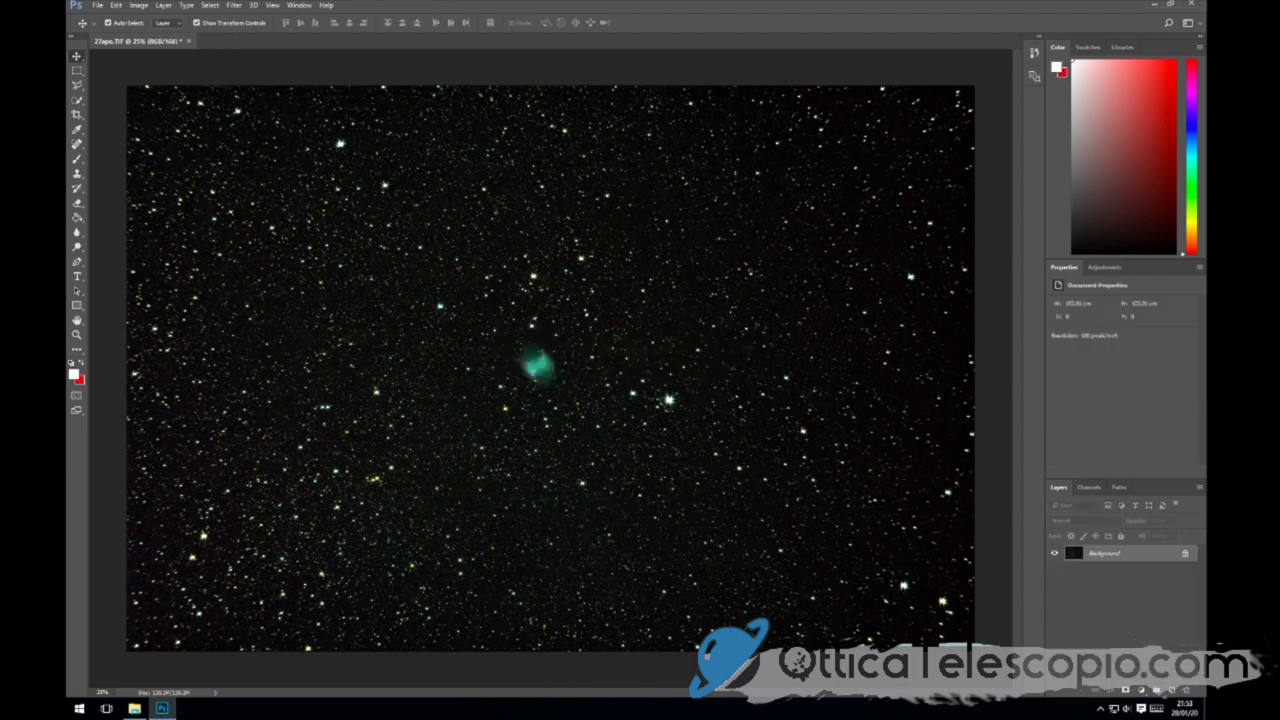
left_click(1185, 553)
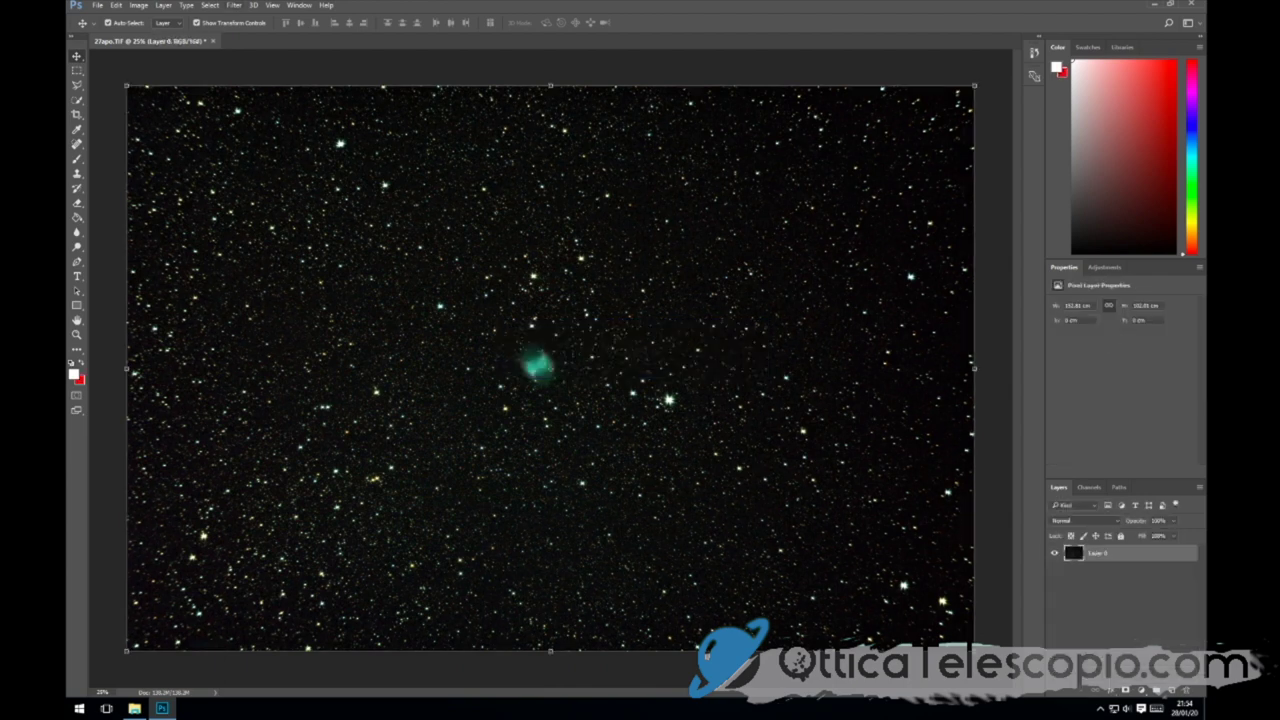
left_click(233, 5)
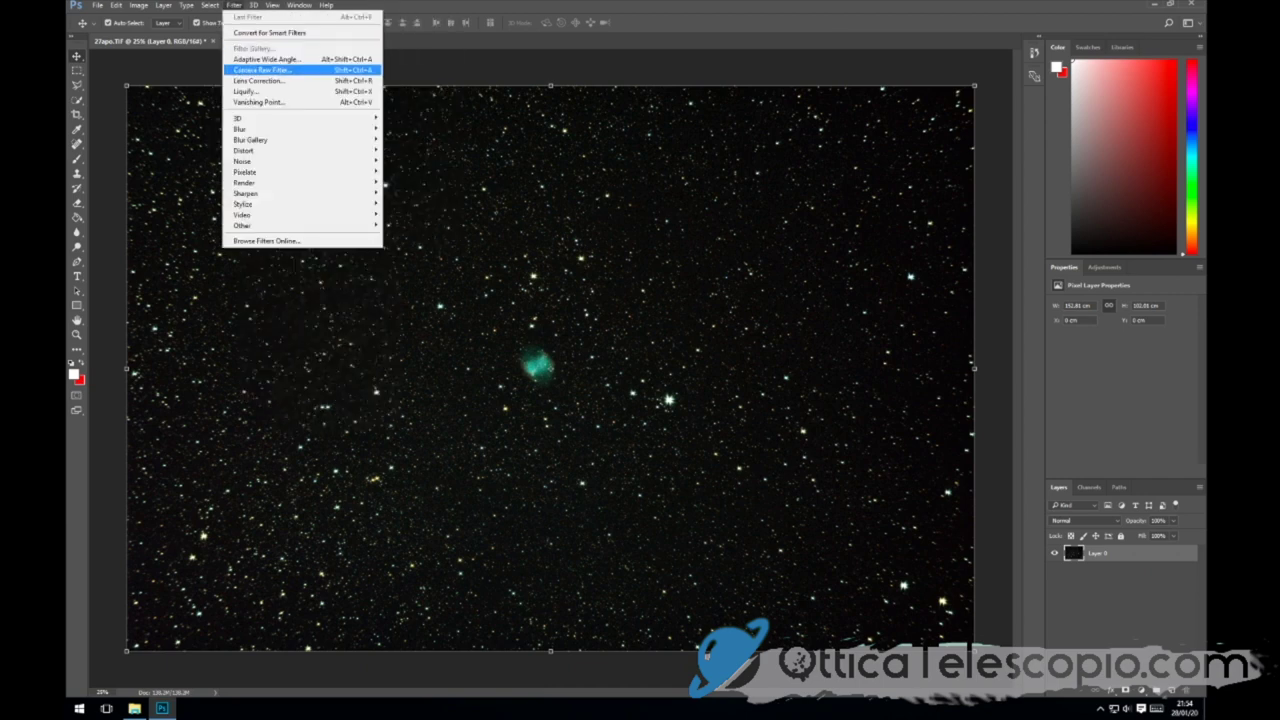
- In the Camera Raw filter, set Exposure to +0.90 and raise Contrast to +15
left_click(262, 70)
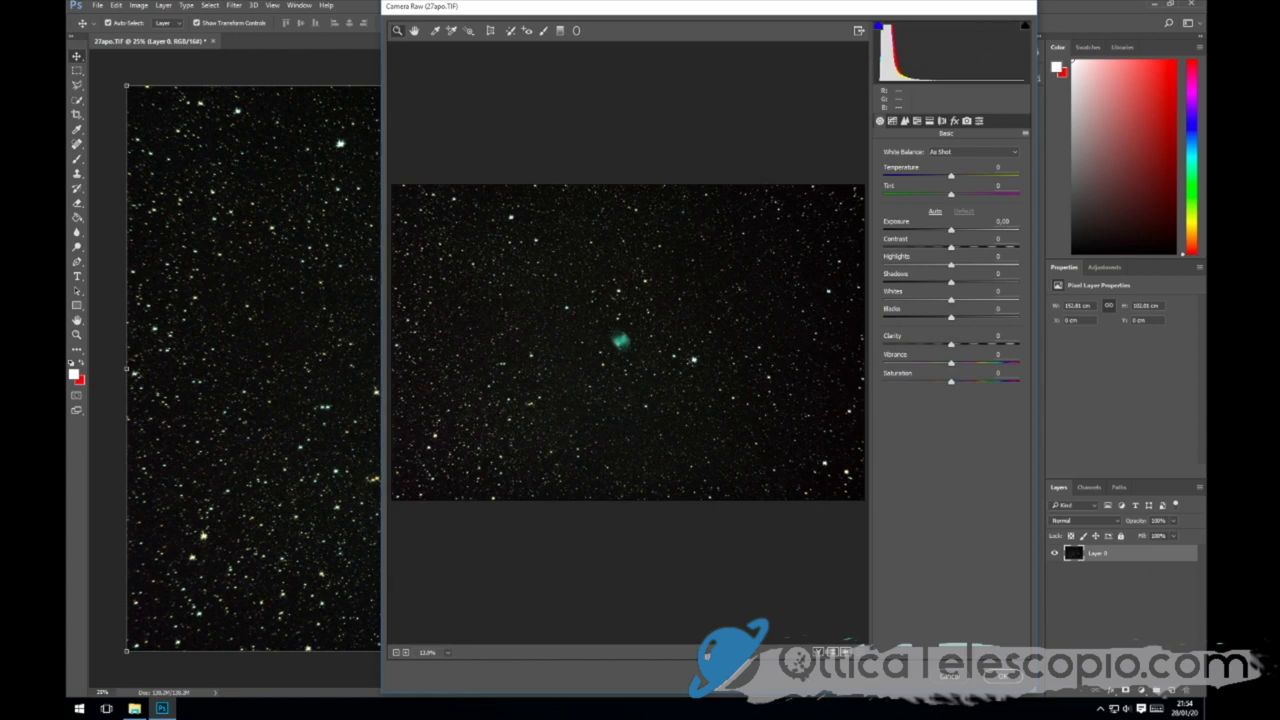
left_click_drag(951, 229, 959, 229)
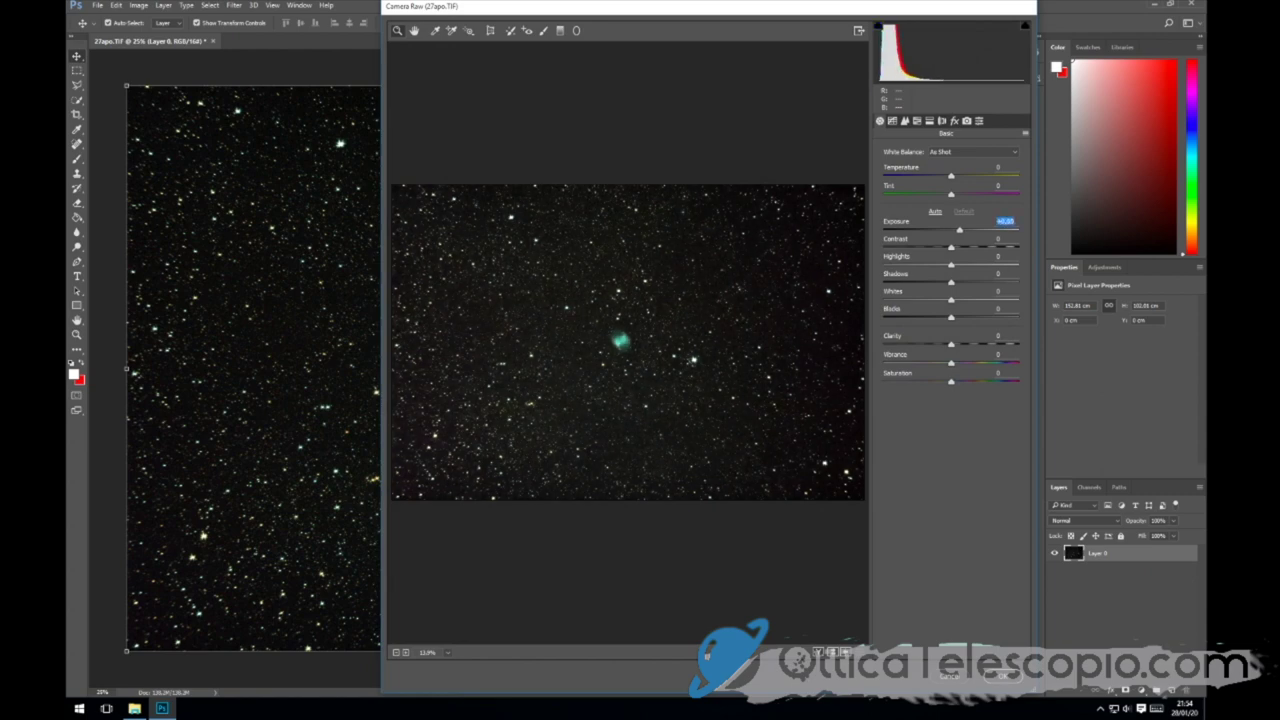
key("Up")
key("Up")
key("Up")
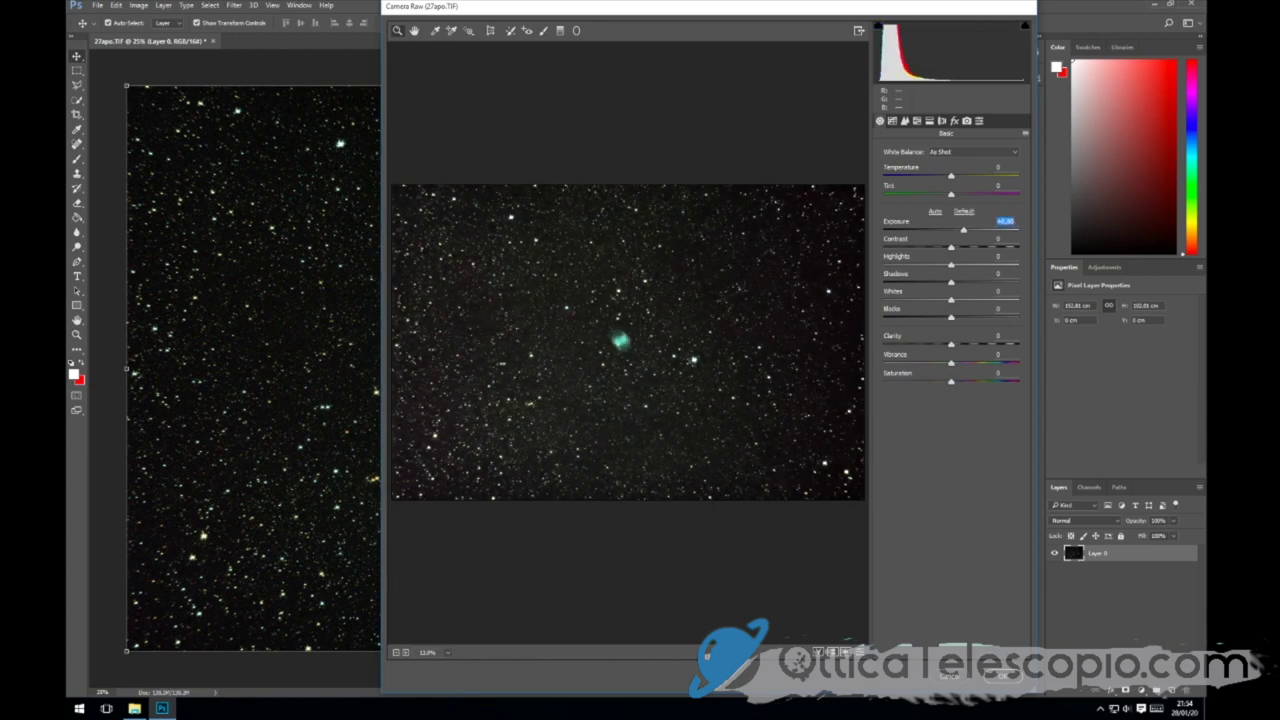
key("Up")
key("Tab")
key("Up")
key("Up")
key("Up")
key("Up")
key("Up")
key("Up")
key("Tab")
- Set Highlights to +12 and lift Shadows to +28
key("Up")
key("Up")
key("Up")
key("Up")
key("Up")
key("Up")
key("Up")
key("Up")
key("Up")
key("Down")
key("Down")
key("Down")
key("Down")
key("Down")
key("Down")
key("Up")
key("Up")
key("Up")
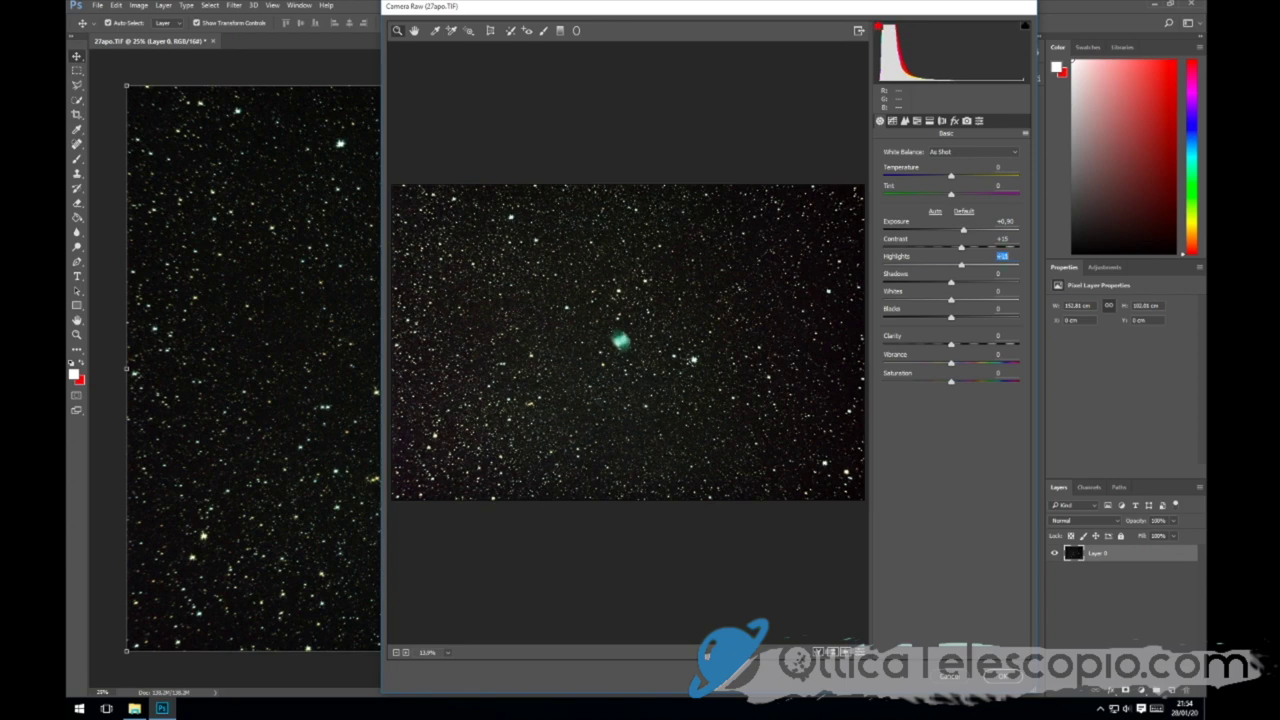
key("Tab")
key("Up")
key("Up")
key("Up")
key("Up")
key("Up")
key("Up")
key("Up")
key("Up")
key("Up")
key("shift+Down")
key("shift+Down")
key("shift+Down")
key("shift+Up")
key("shift+Up")
key("shift+Up")
key("Up")
key("Up")
key("Up")
key("Tab")
key("Up")
key("Up")
key("Up")
key("Up")
key("Up")
key("Up")
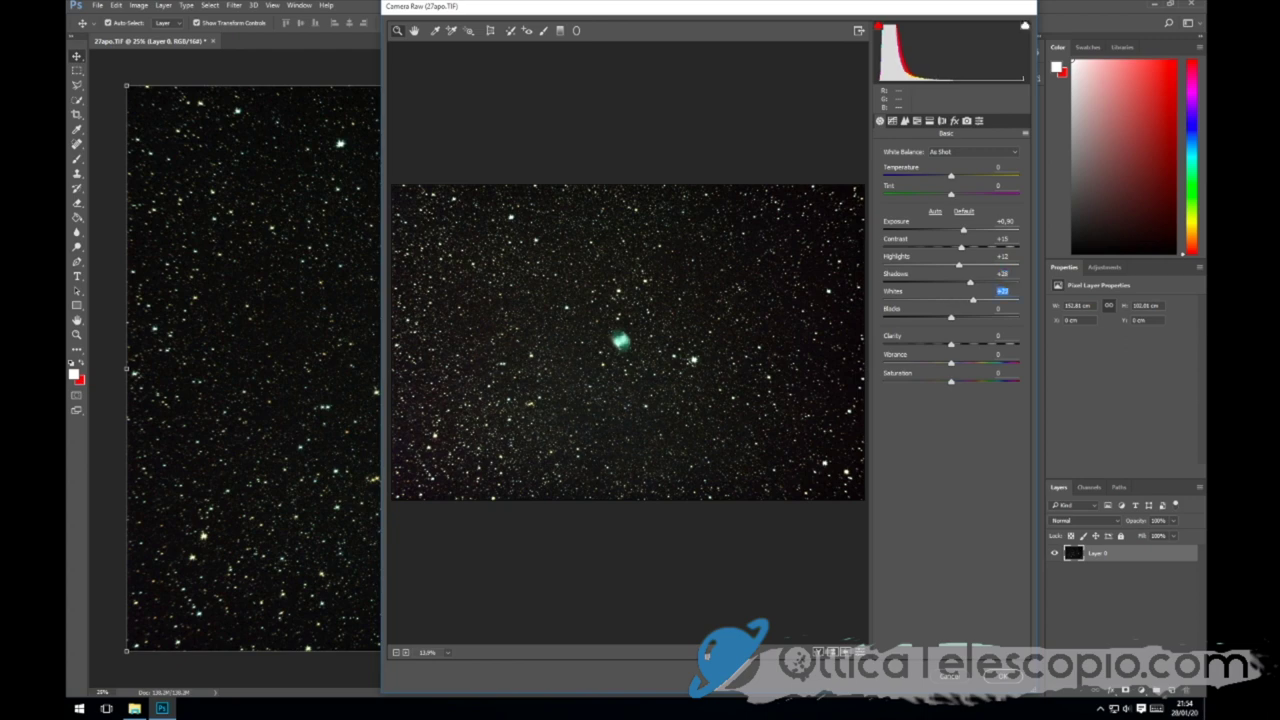
- Lower Whites to -10, fine-tune Blacks, and leave Clarity near zero
key("shift+Down")
key("shift+Down")
key("shift+Down")
key("Tab")
key("shift+Down")
key("shift+Down")
key("shift+Down")
key("shift+Down")
key("shift+Down")
key("shift+Down")
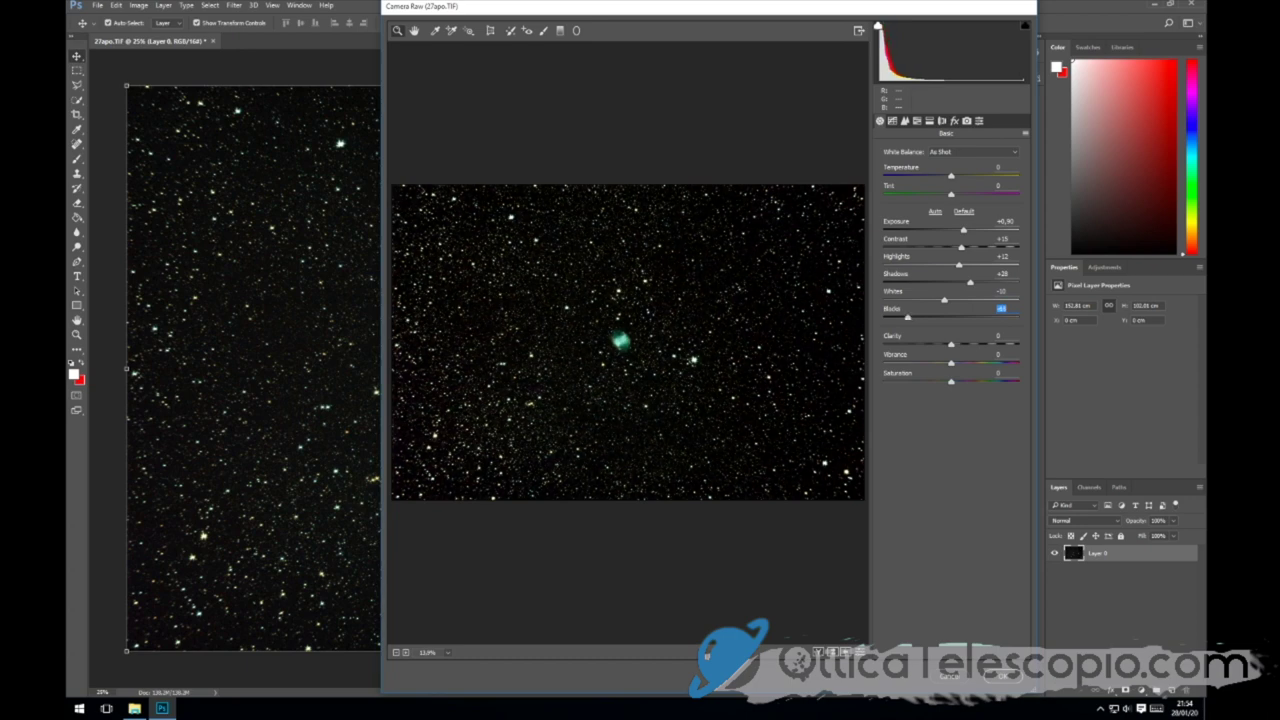
key("shift+Up")
key("shift+Up")
key("shift+Up")
key("shift+Up")
key("shift+Up")
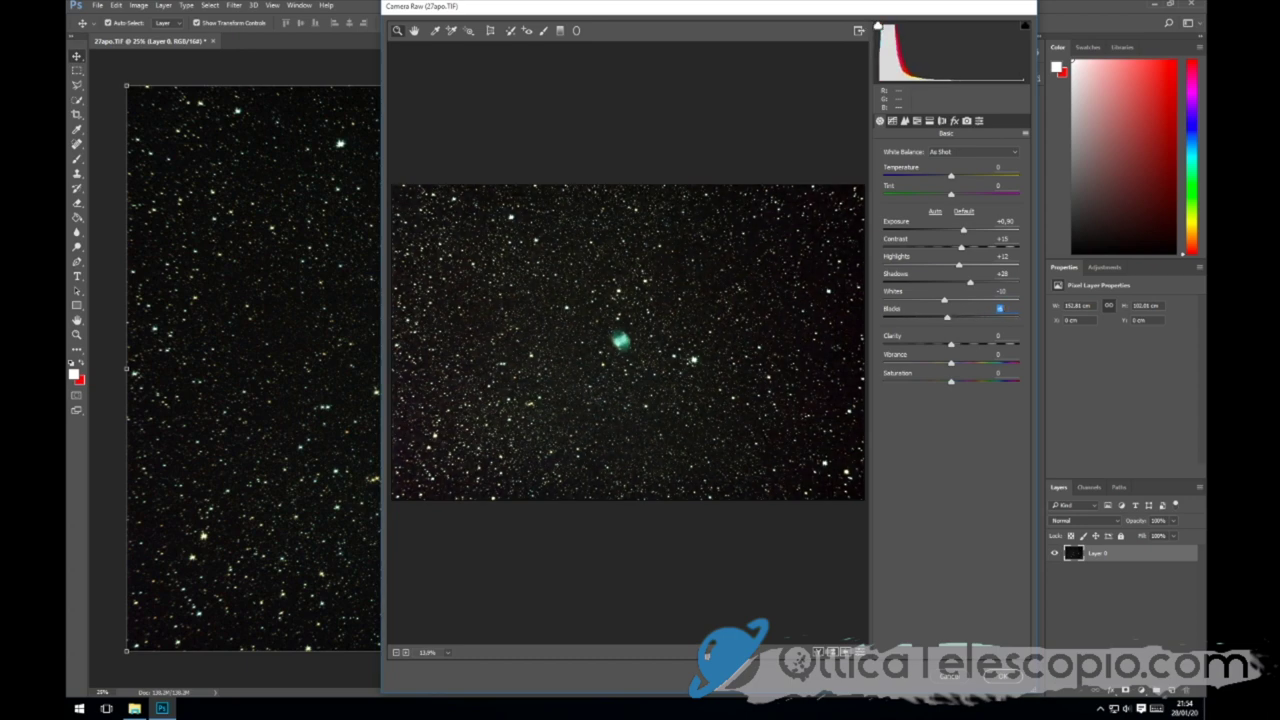
key("Tab")
key("shift+Up")
key("shift+Up")
key("shift+Up")
key("shift+Down")
key("shift+Down")
key("shift+Down")
key("ctrl+alt+2")
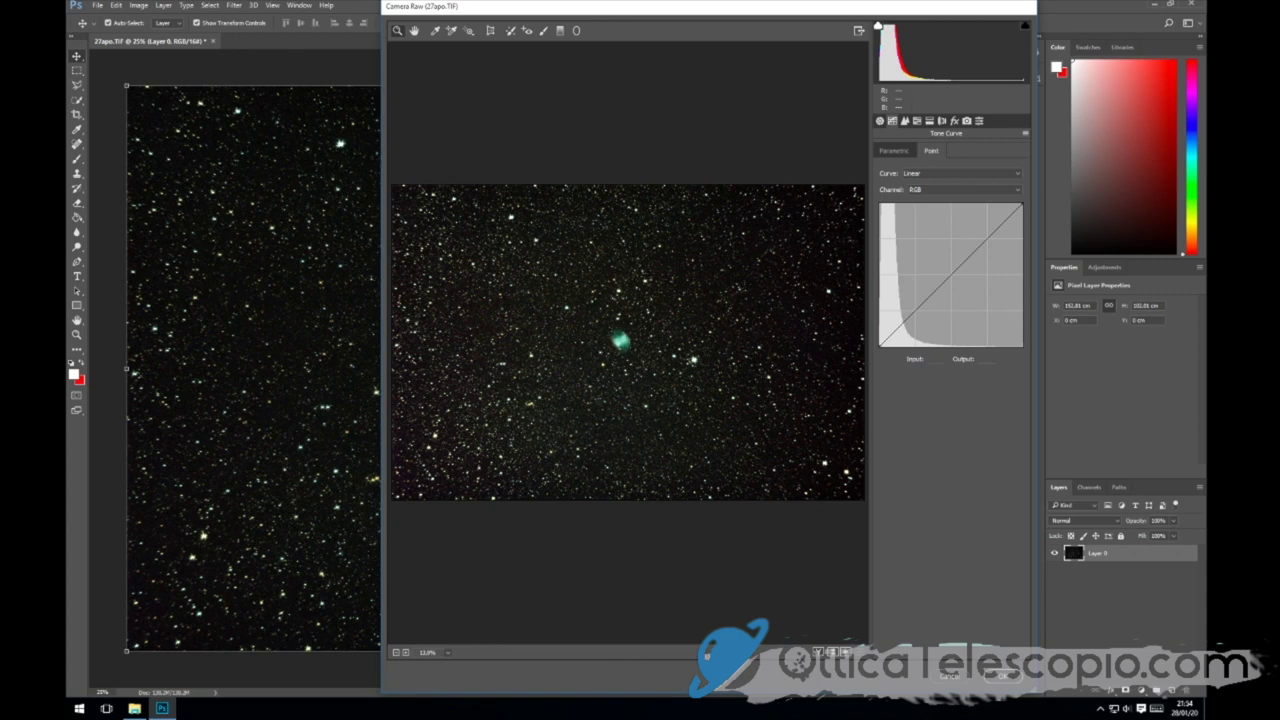
- Add low-end points to the Red and Green tone curves, pulling red shadows down
left_click(960, 189)
left_click(914, 208)
left_click_drag(900, 326, 899, 328)
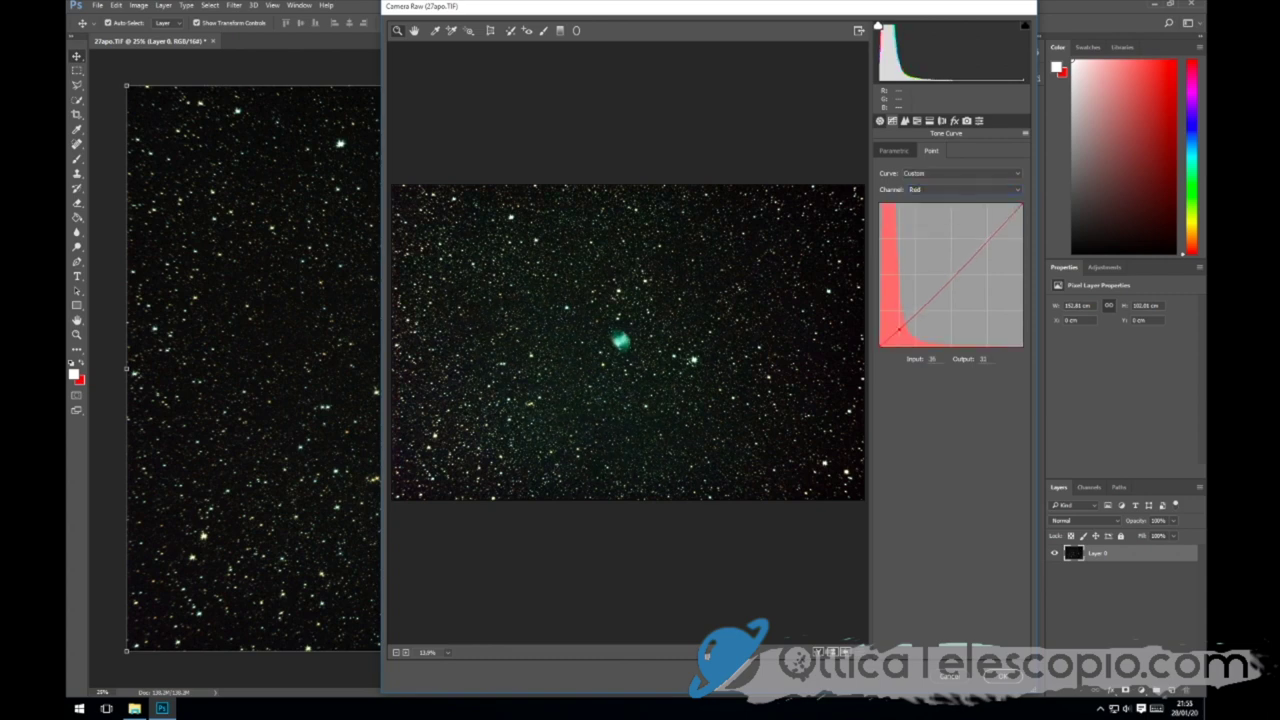
key("Down")
left_click(960, 189)
left_click(914, 219)
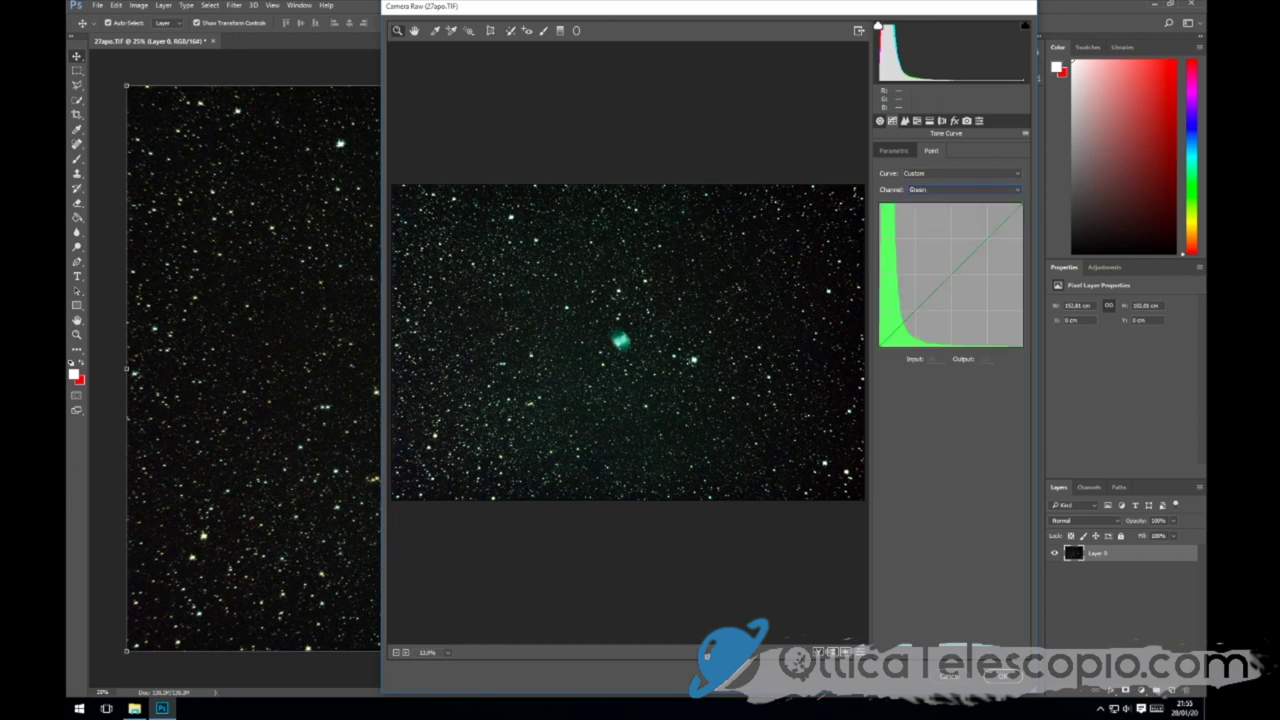
left_click(900, 329)
- Brighten Reds and Oranges luminance and set luminance noise reduction to 25
left_click(917, 120)
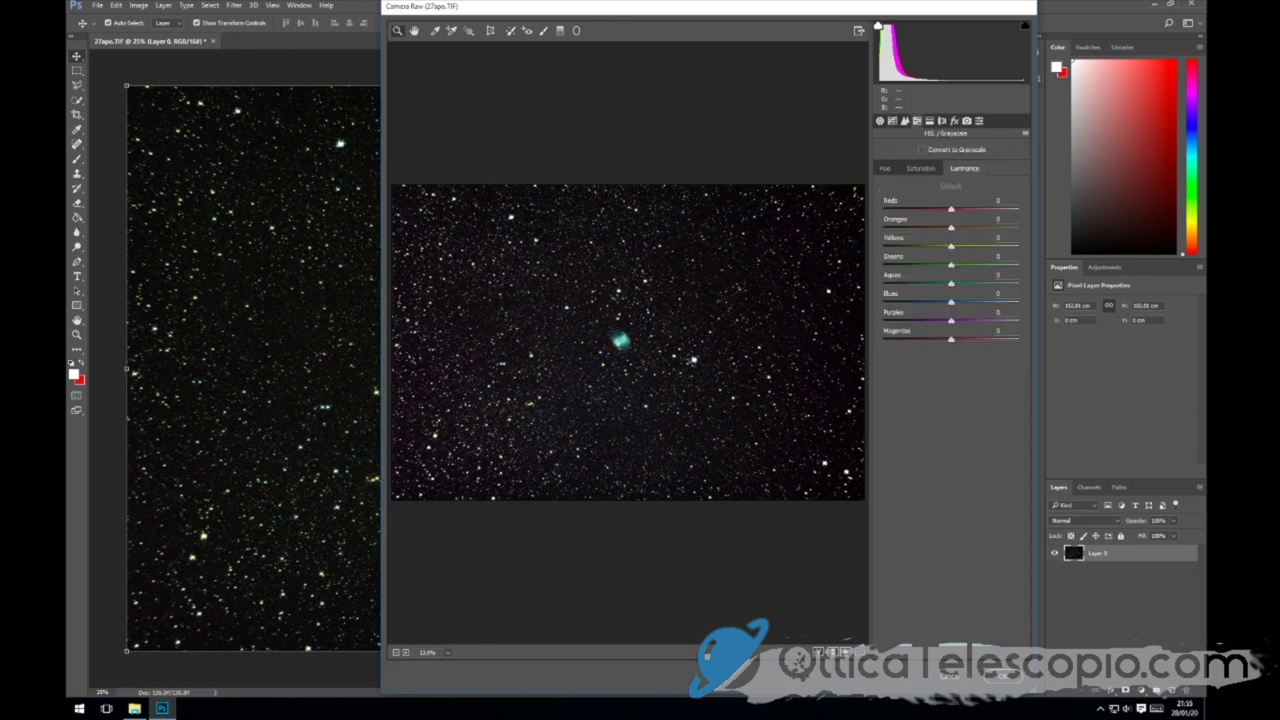
key("Up")
key("Up")
key("Up")
key("Tab")
key("Up")
key("Up")
key("Up")
left_click(904, 120)
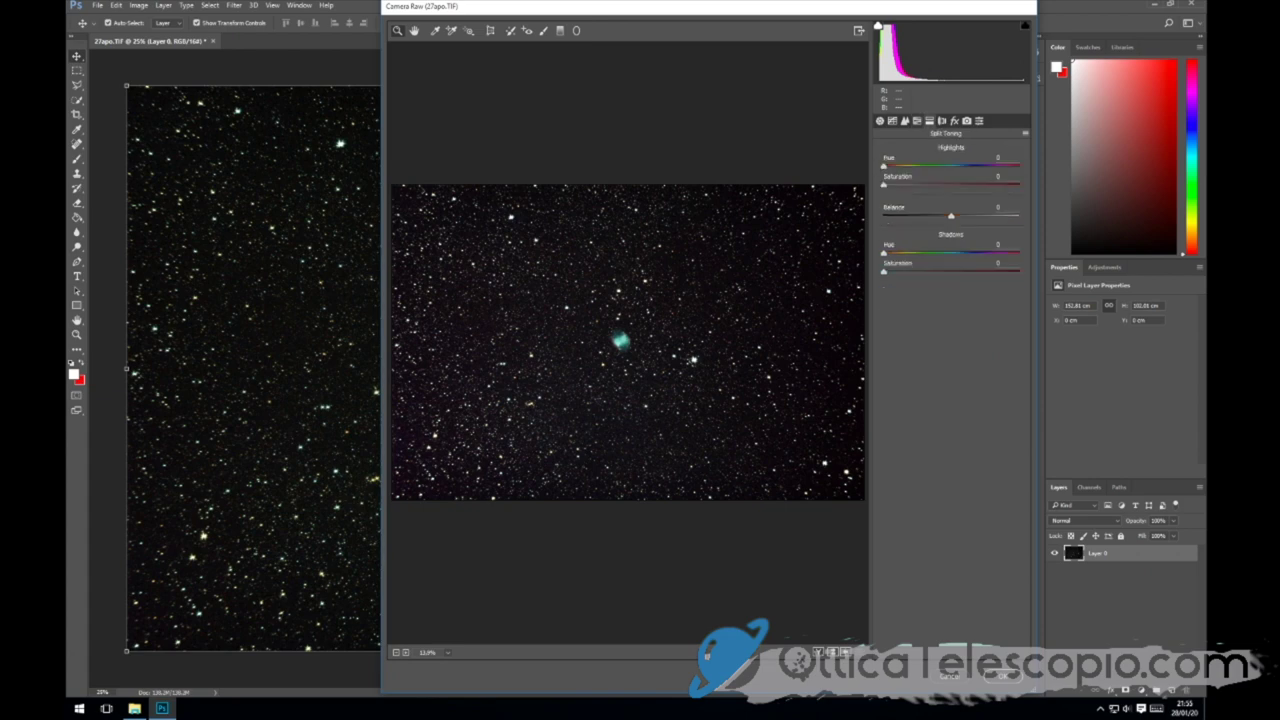
type("25")
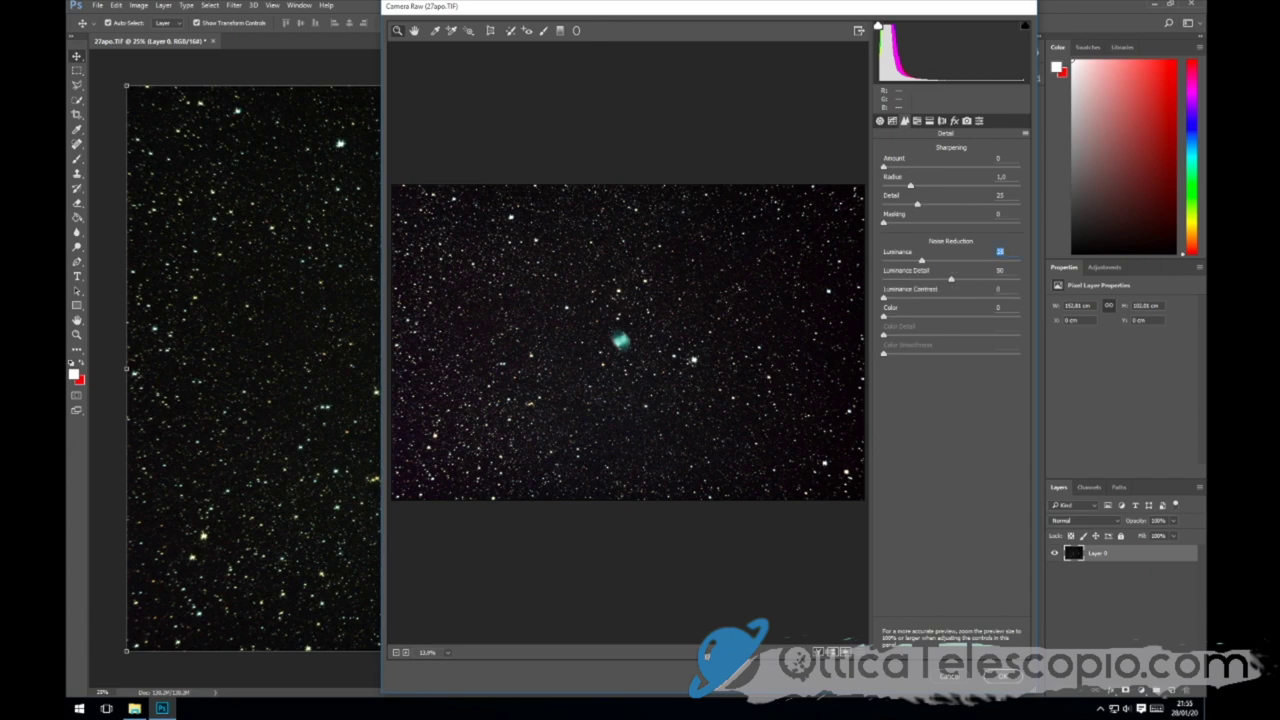
key("Tab")
key("Tab")
- Adjust the Purples luminance and apply the Camera Raw edits to the image
left_click(917, 121)
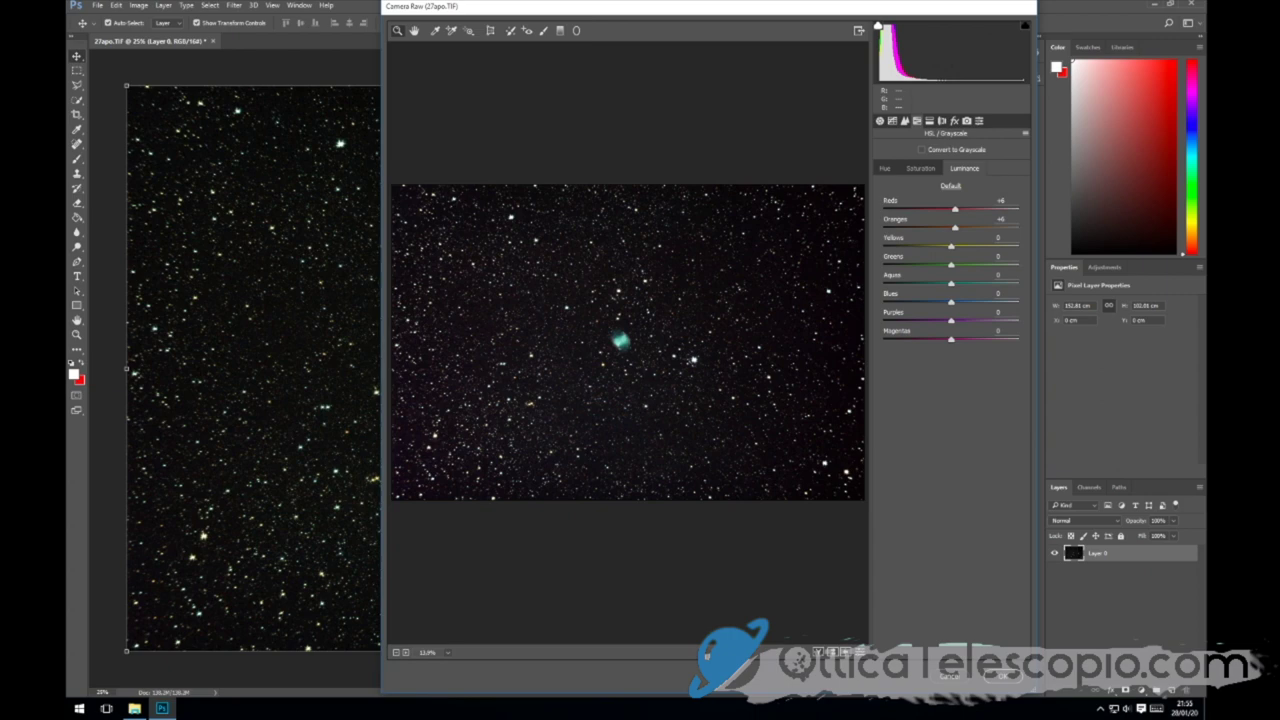
key("shift+Up")
key("Up")
key("Up")
key("Up")
key("shift+Down")
key("shift+Down")
key("shift+Down")
key("shift+Down")
key("shift+Down")
key("Return")
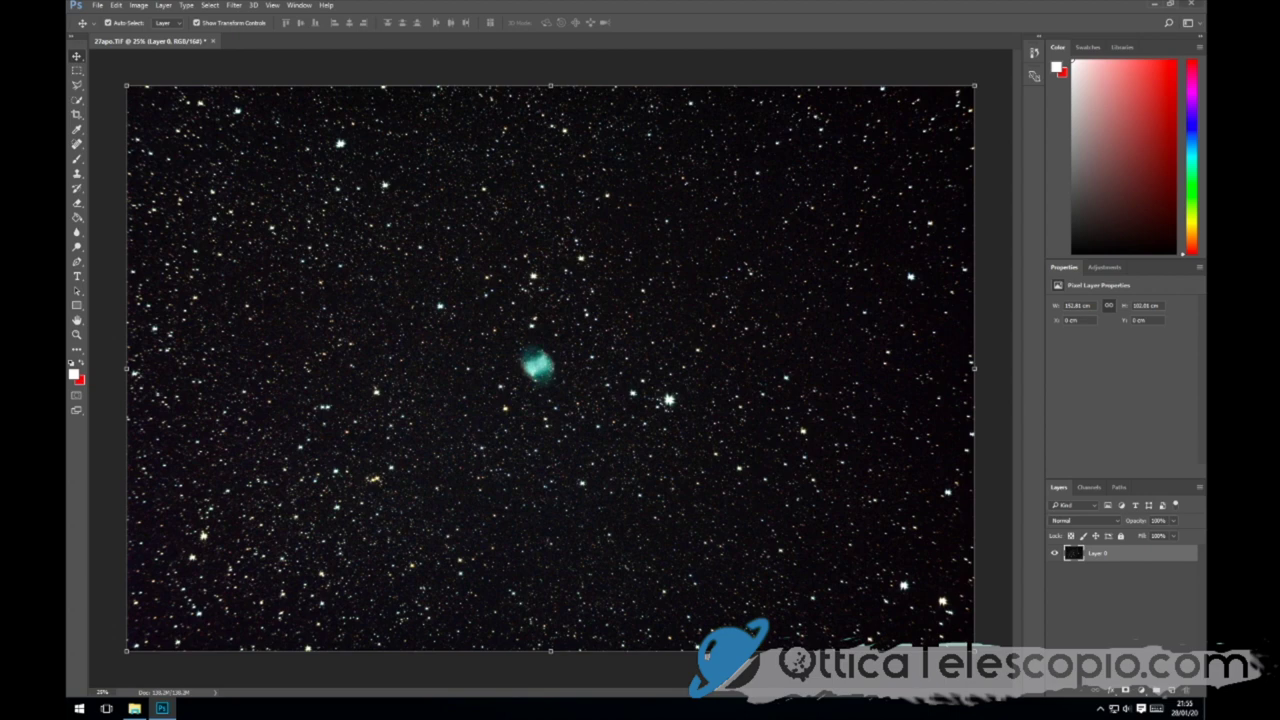
- Close Photoshop, triggering the prompt to save changes to 27apo.TIF
left_click(1192, 3)
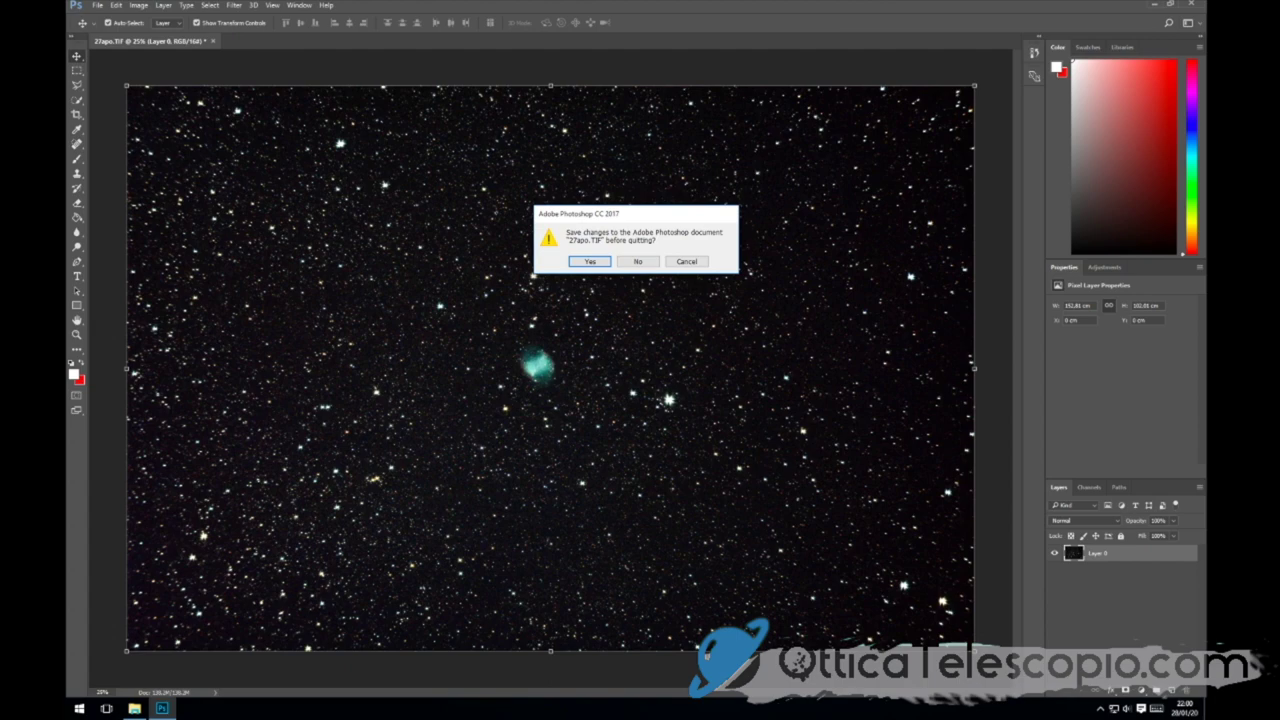
- Save 27apo.TIF while quitting Photoshop, then close the M27 APO folder window
key("Return")
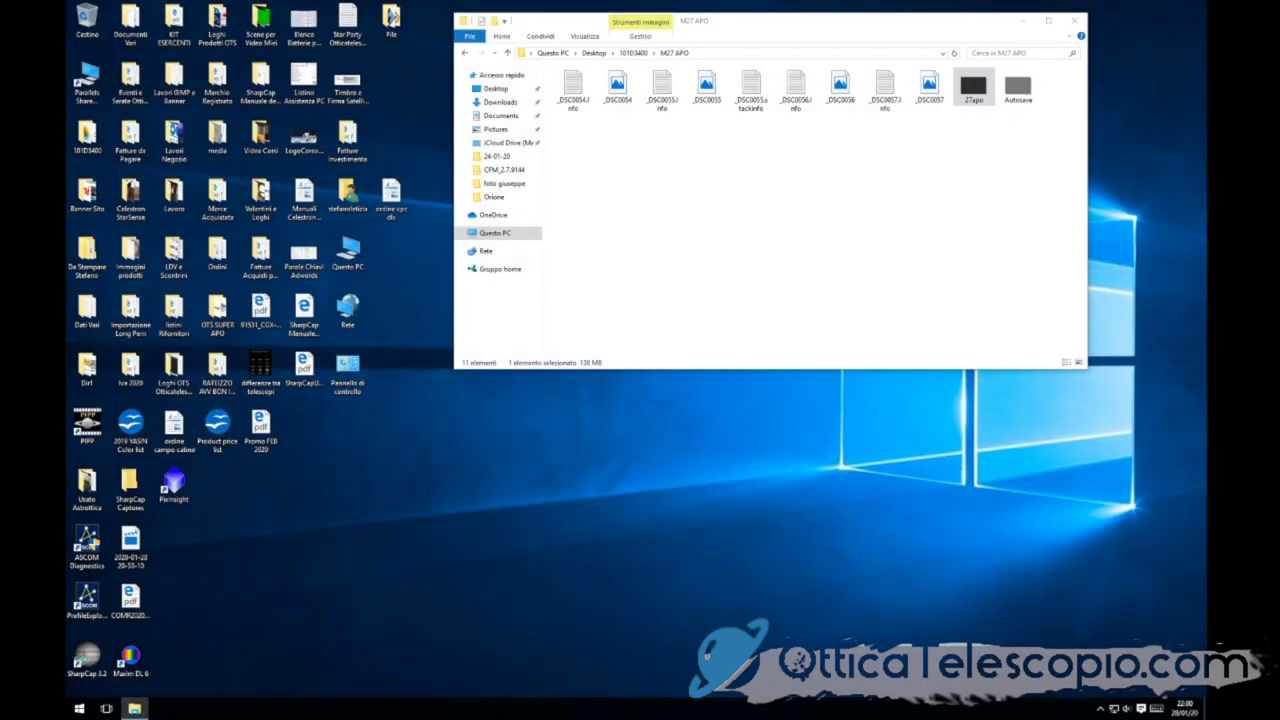
left_click(1075, 20)
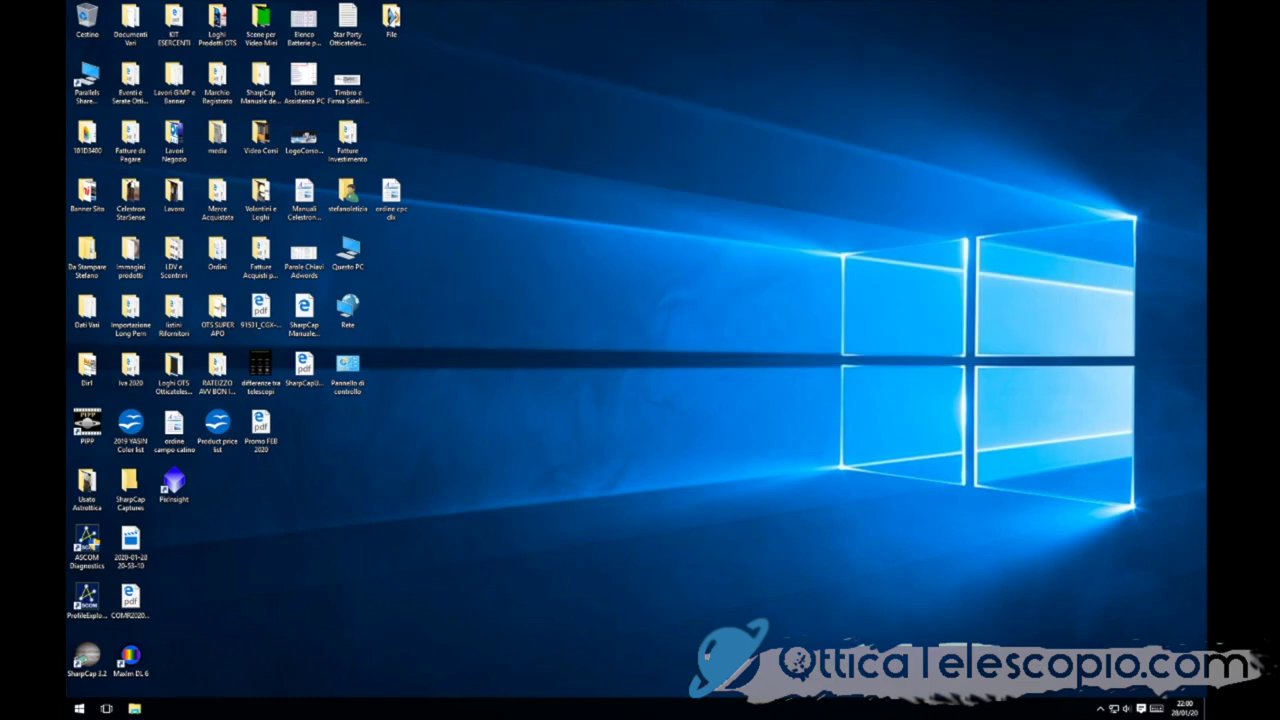